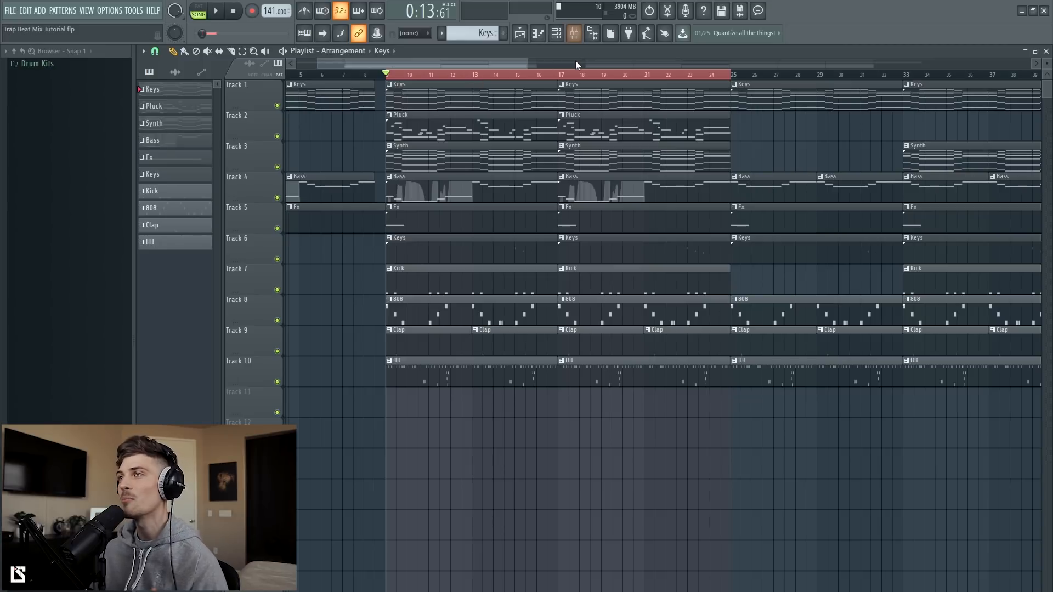
Open the mixer, review the effect chain on the Melody track, and return to the playlist.
left_click(574, 32)
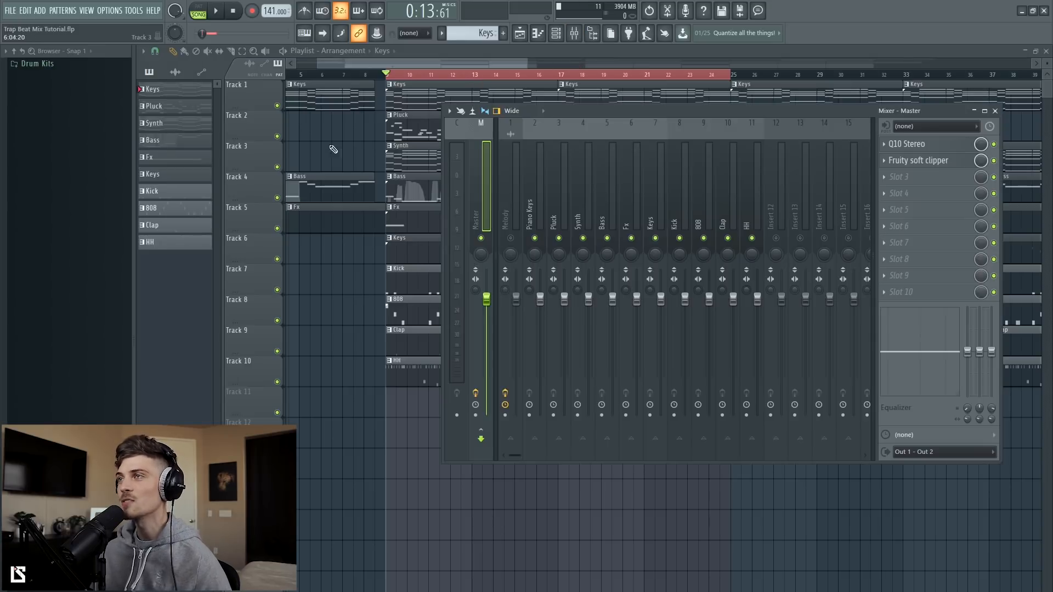
left_click(507, 215)
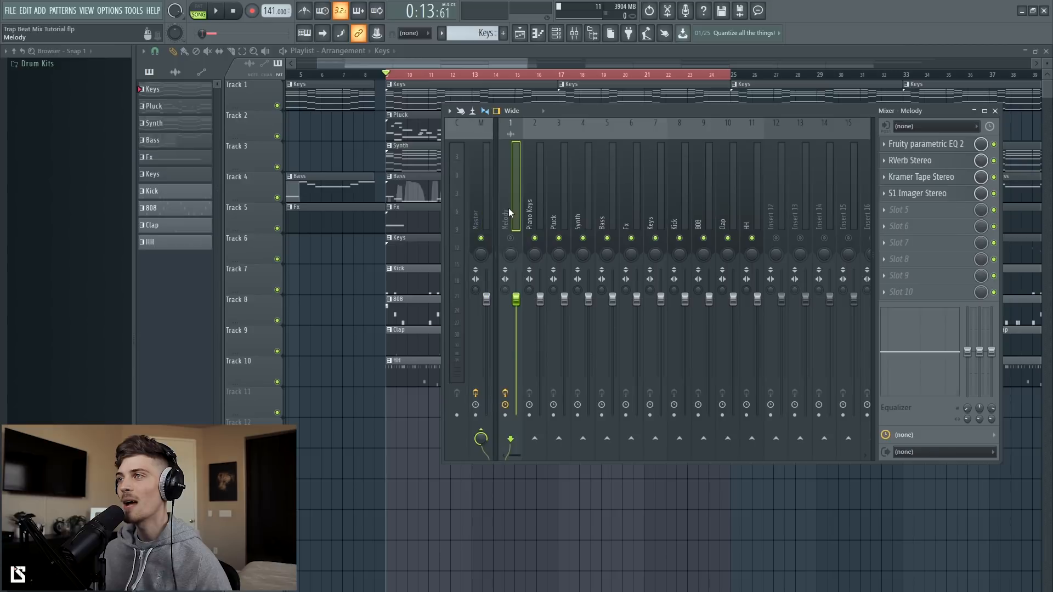
left_click(509, 238)
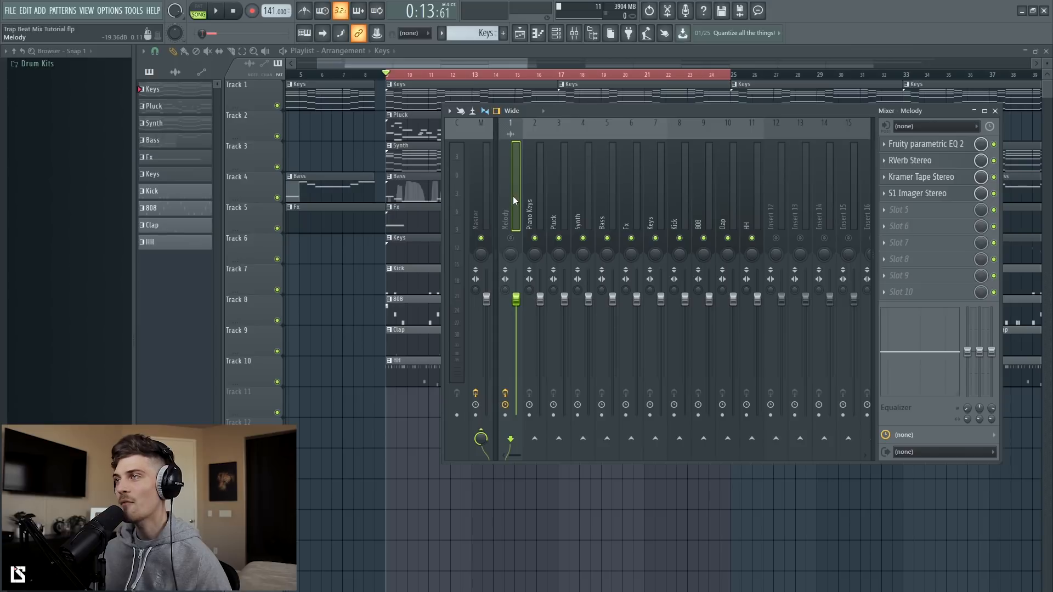
key("F9")
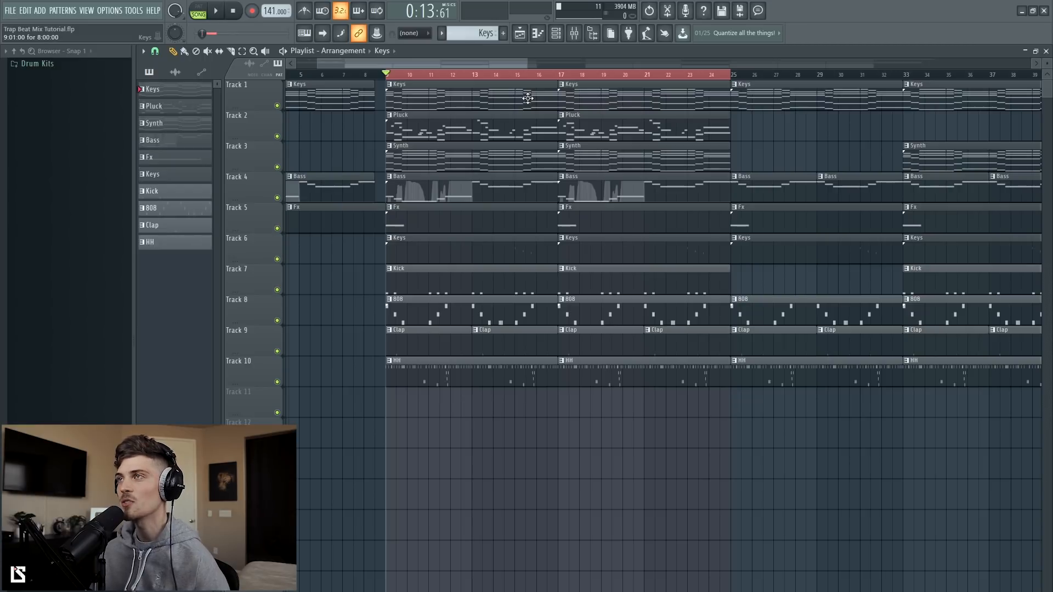
Play the beat briefly with the mixer open and select the Piano Keys track.
left_click(576, 35)
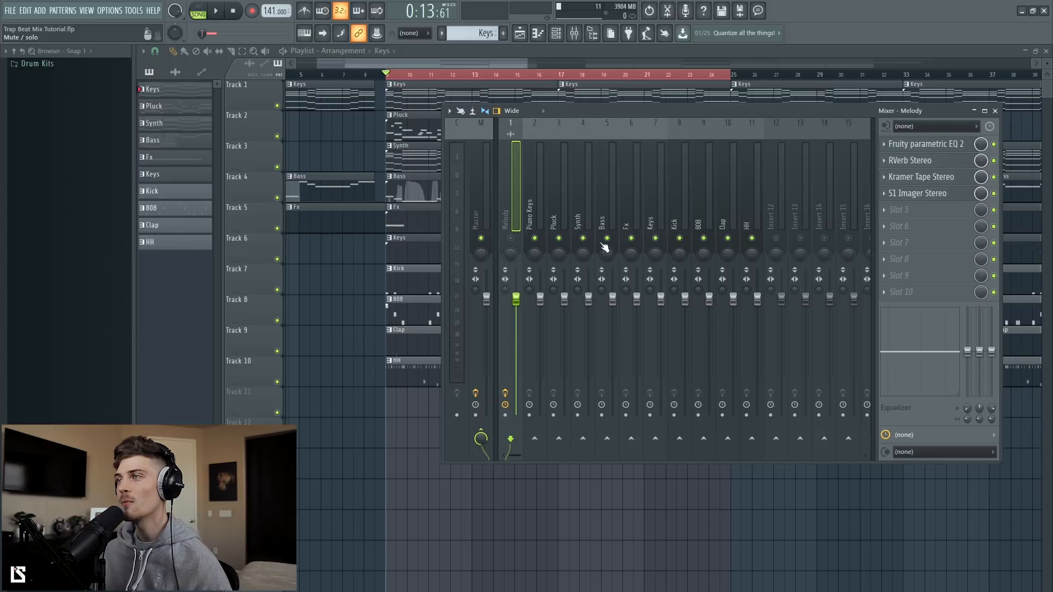
key("space")
left_click(529, 197)
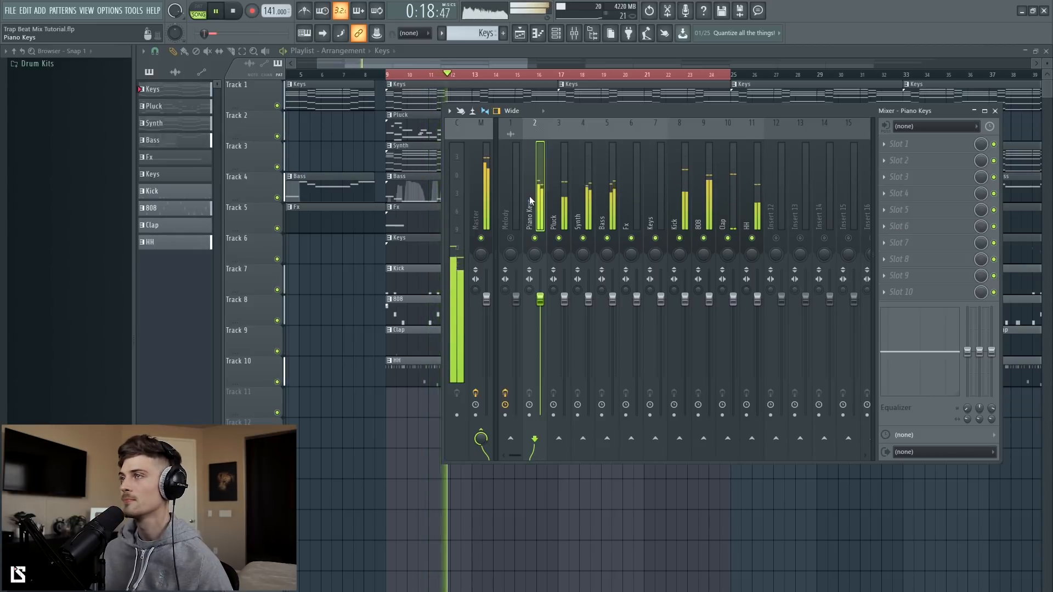
key("space")
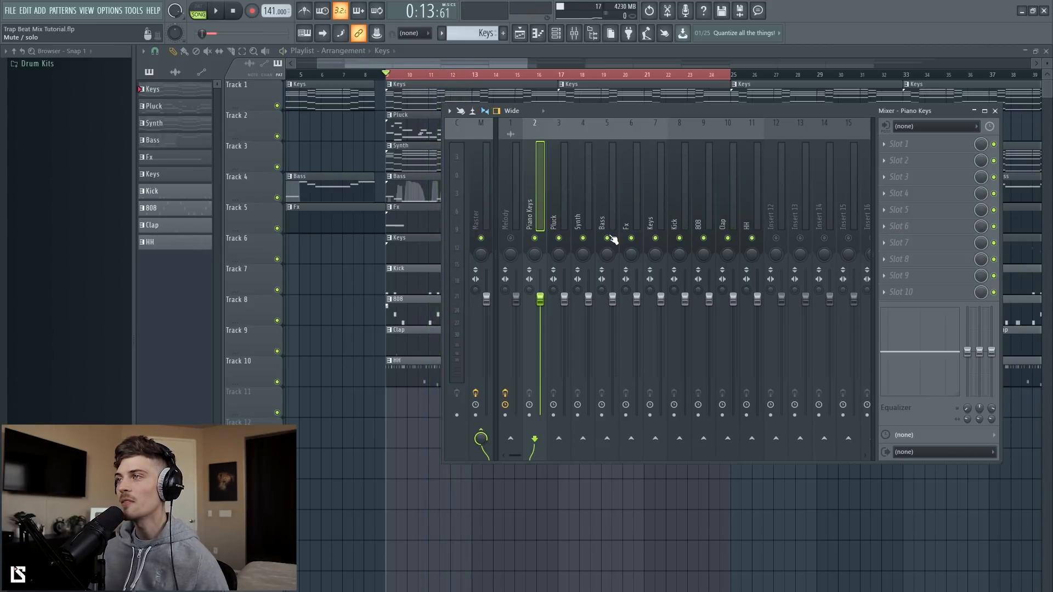
Solo the Synth track in the mixer and listen to it on its own.
right_click(586, 242)
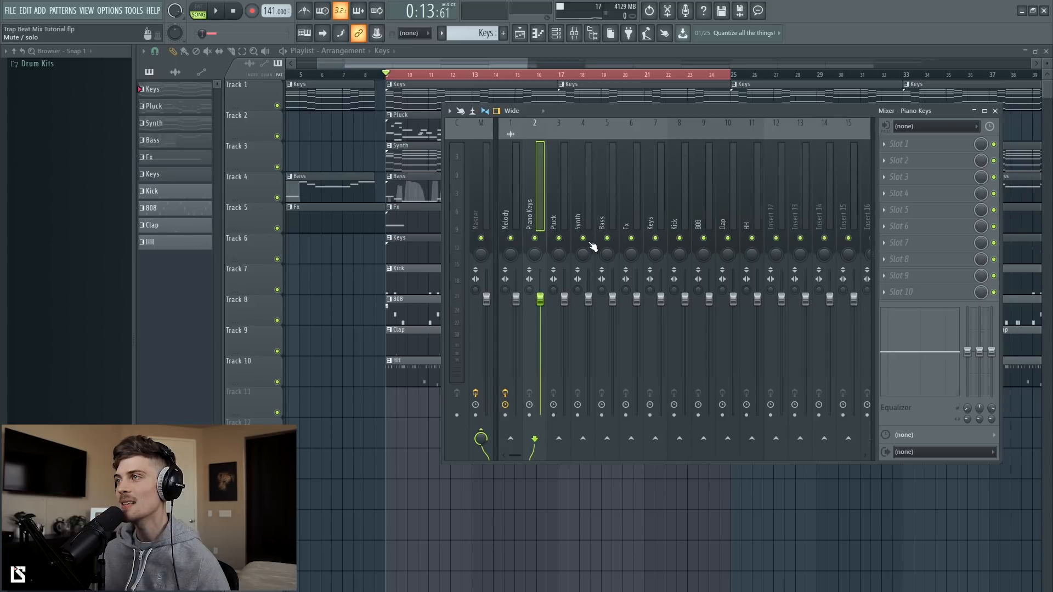
right_click(589, 241)
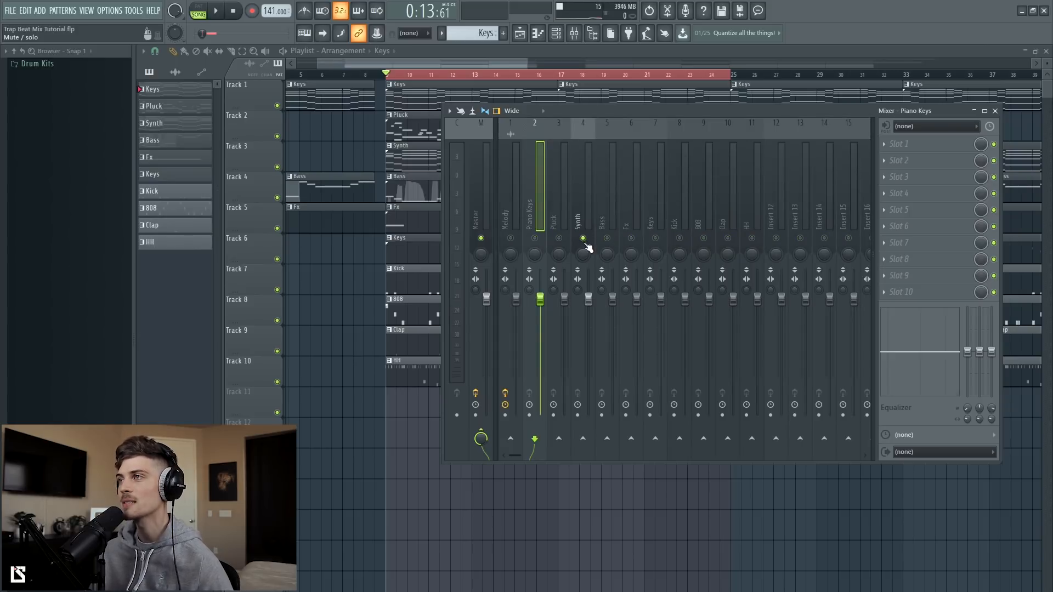
key("space")
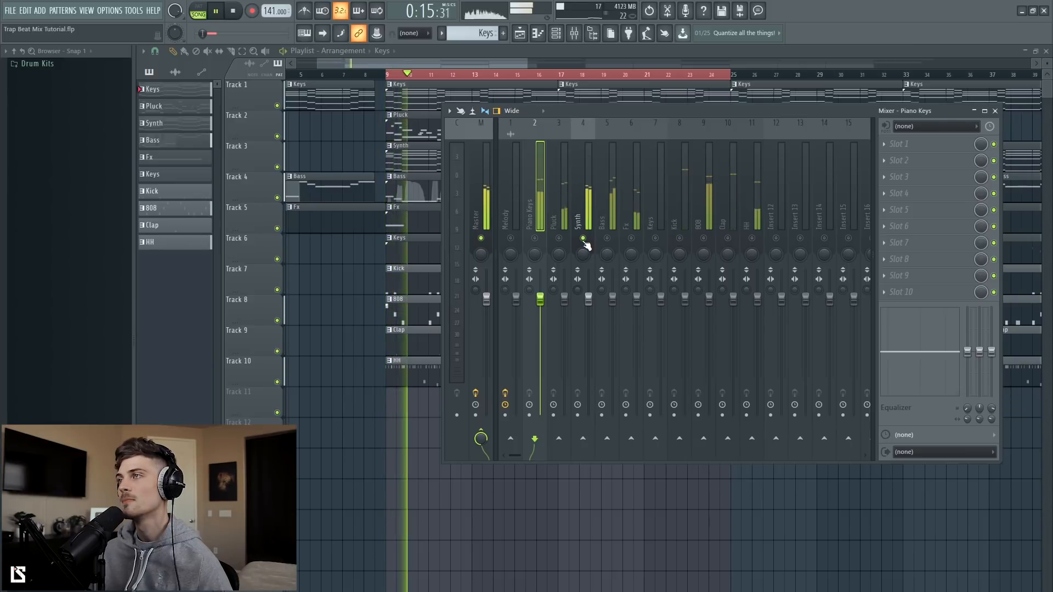
key("space")
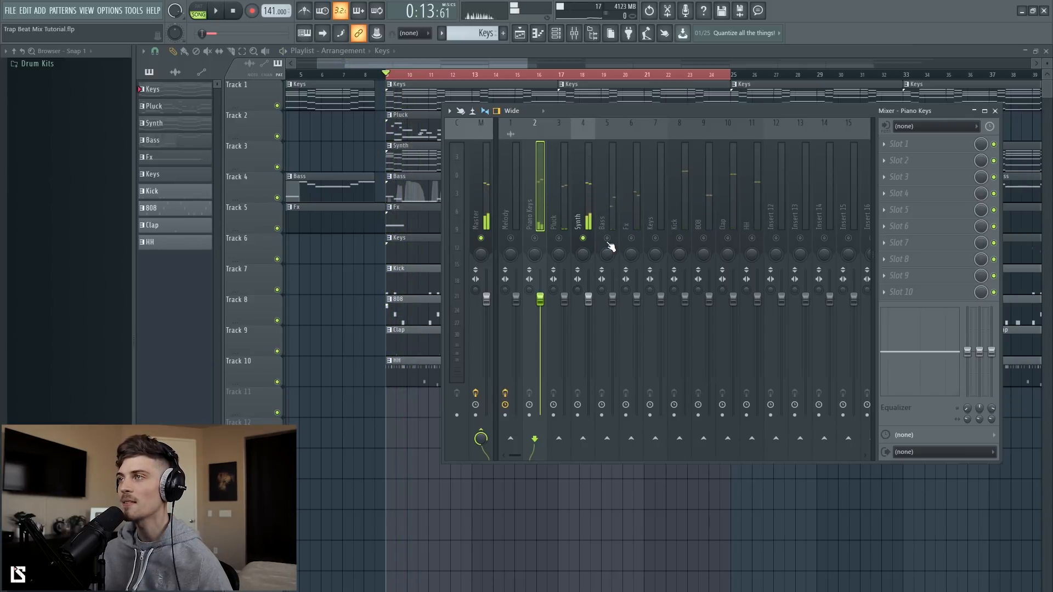
Solo the Bass track, listen to it on its own, and bring all mixer tracks back.
right_click(608, 242)
key("space")
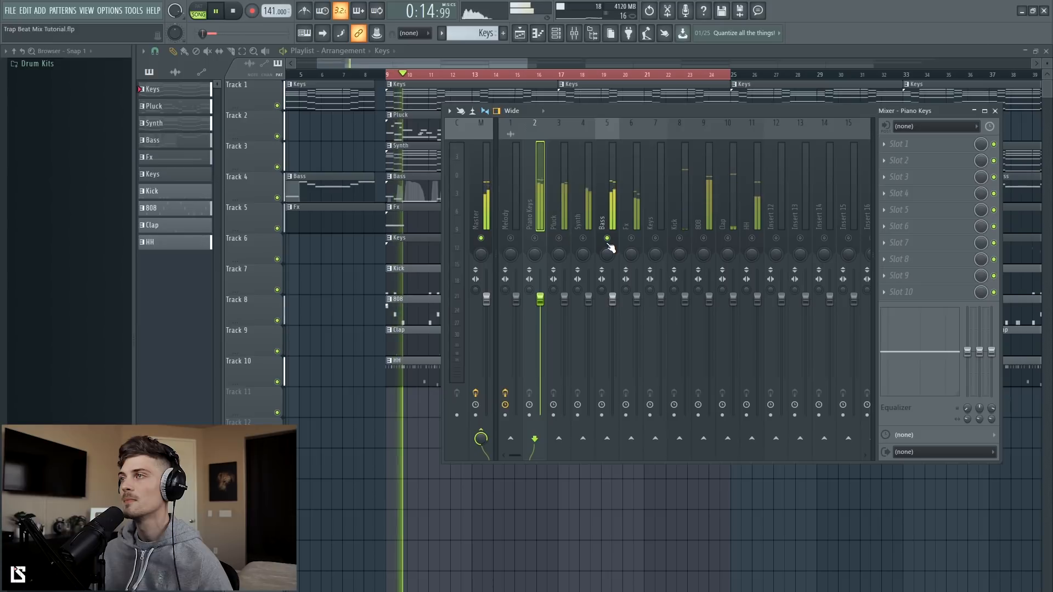
key("space")
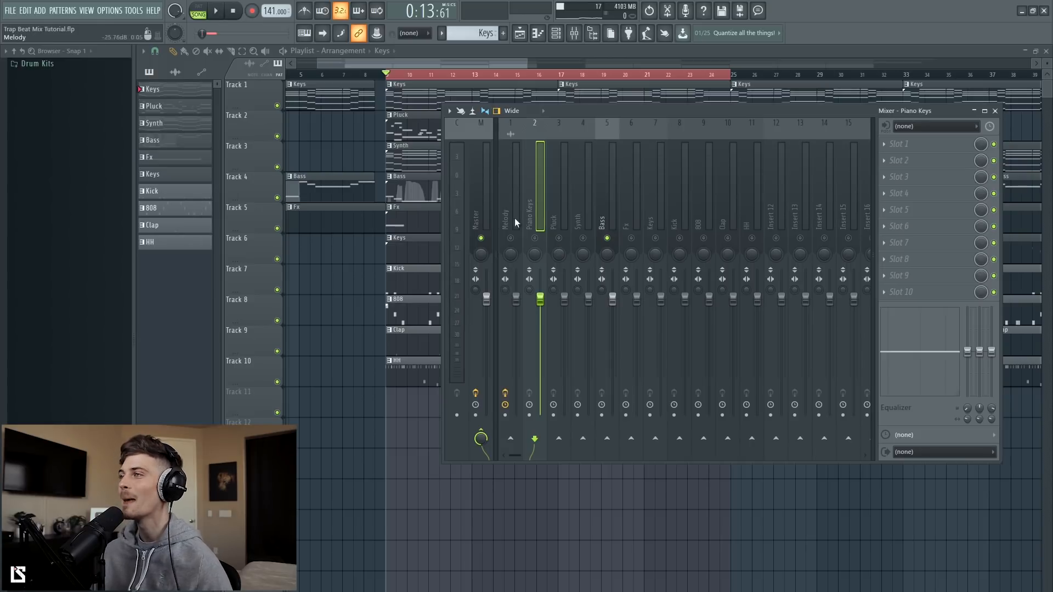
right_click(606, 238)
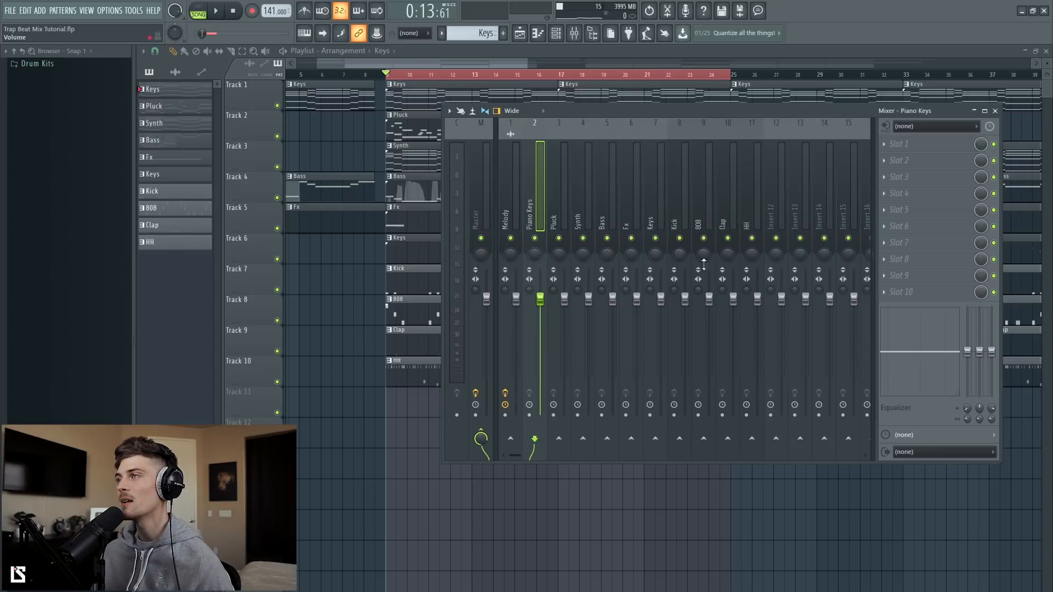
Narrow the Kick and 808 tracks toward mono with their stereo separation, and select the Bass track.
left_click(677, 297)
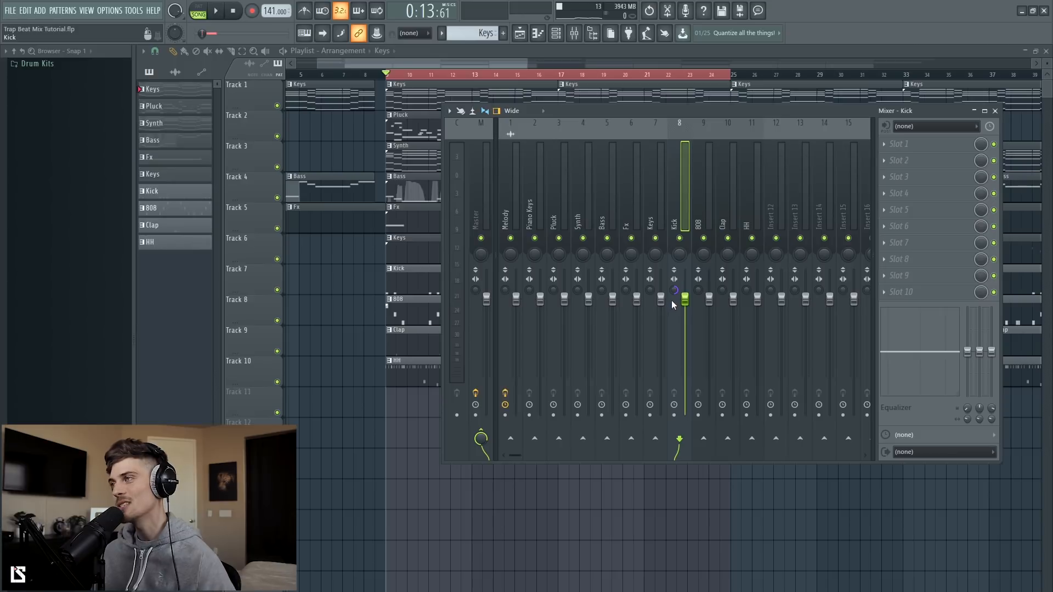
left_click(699, 295)
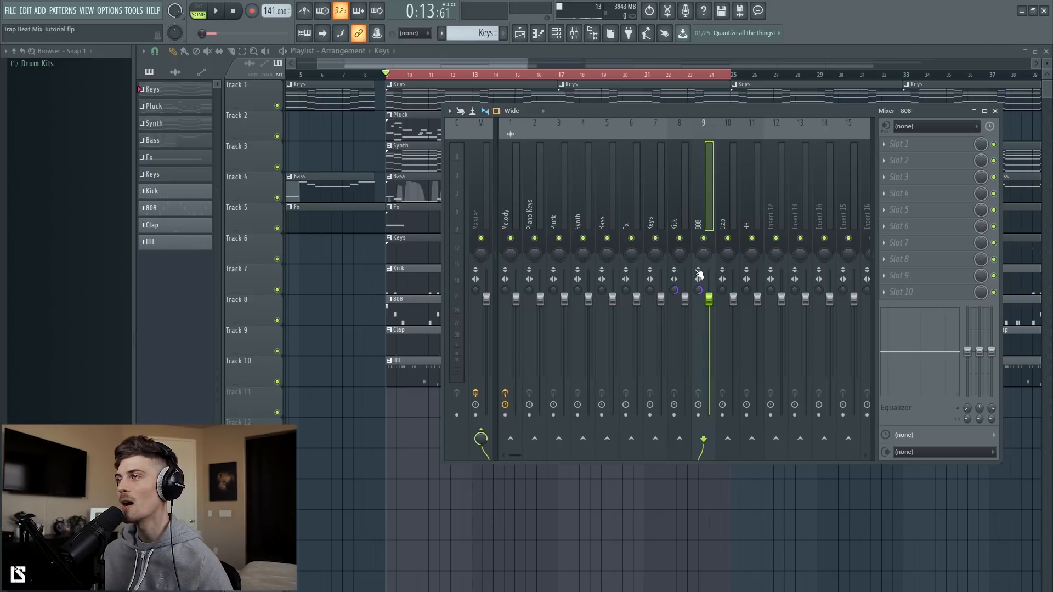
left_click(610, 205)
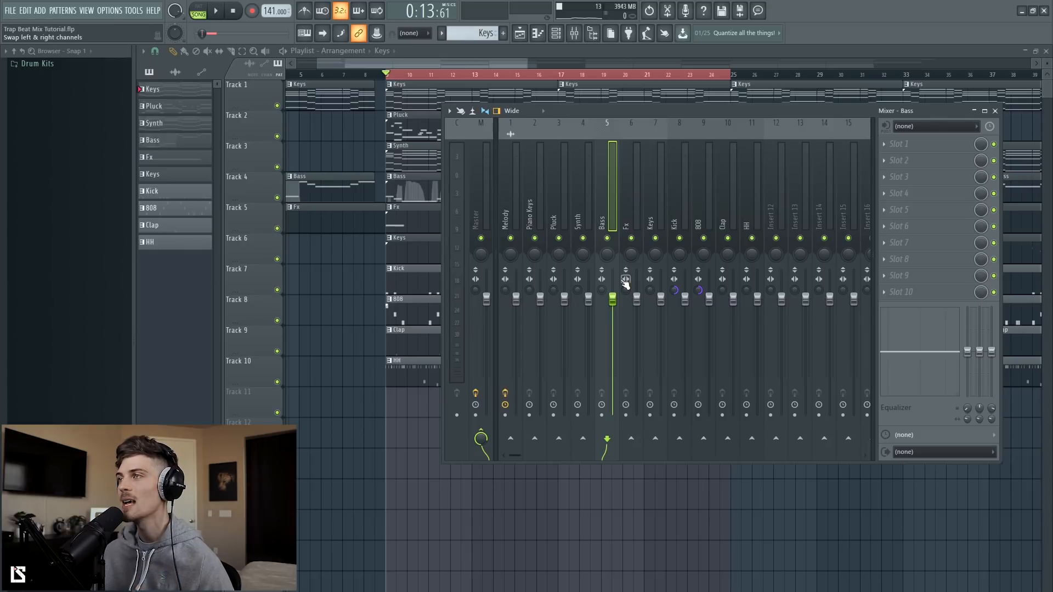
Adjust the Master track's stereo separation toward mono and check its Q10 Stereo equalizer.
left_click(474, 293)
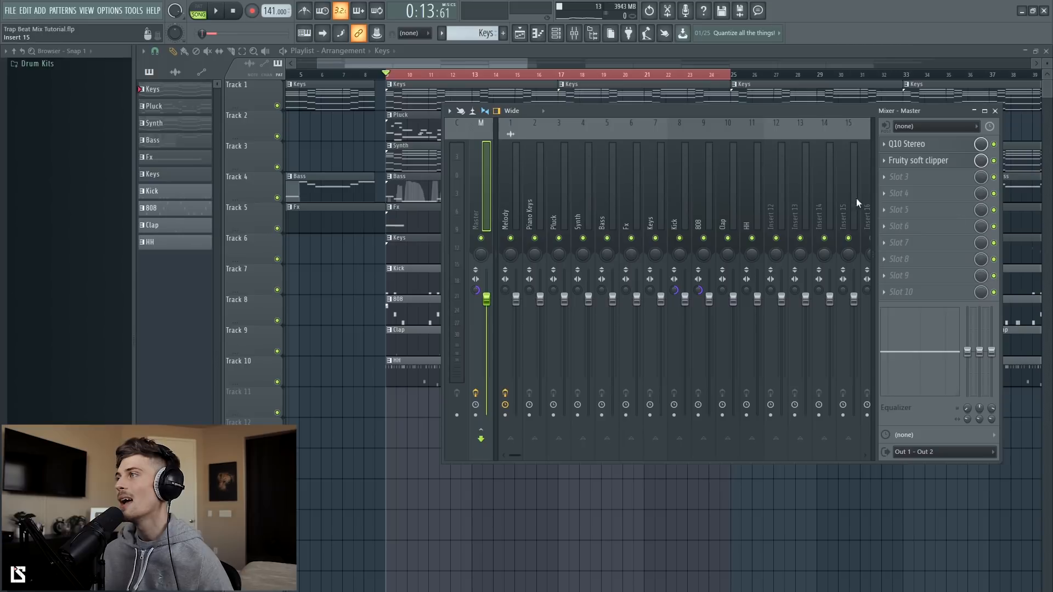
left_click(910, 143)
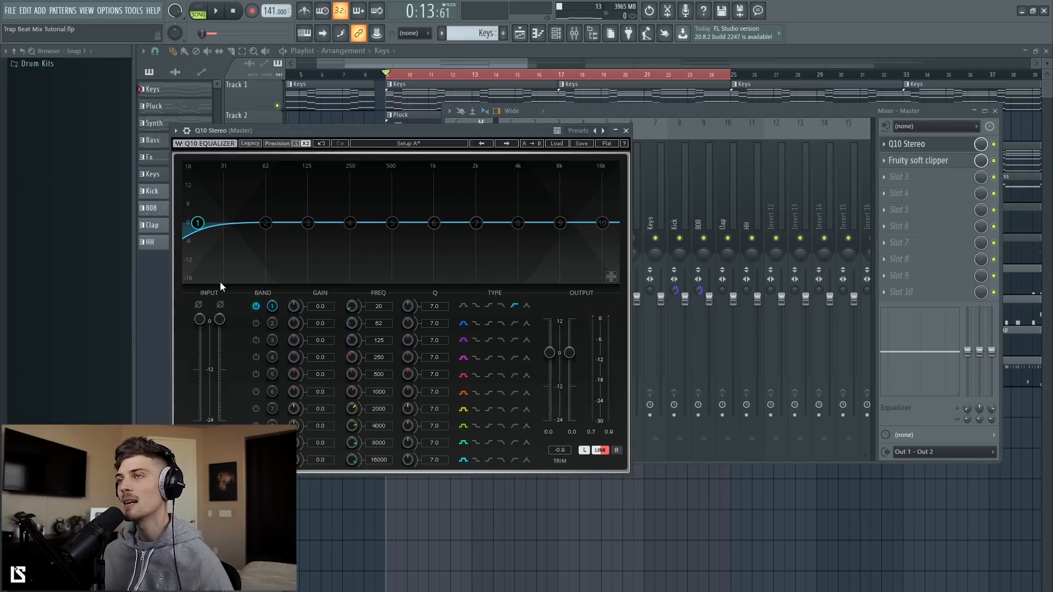
left_click(626, 131)
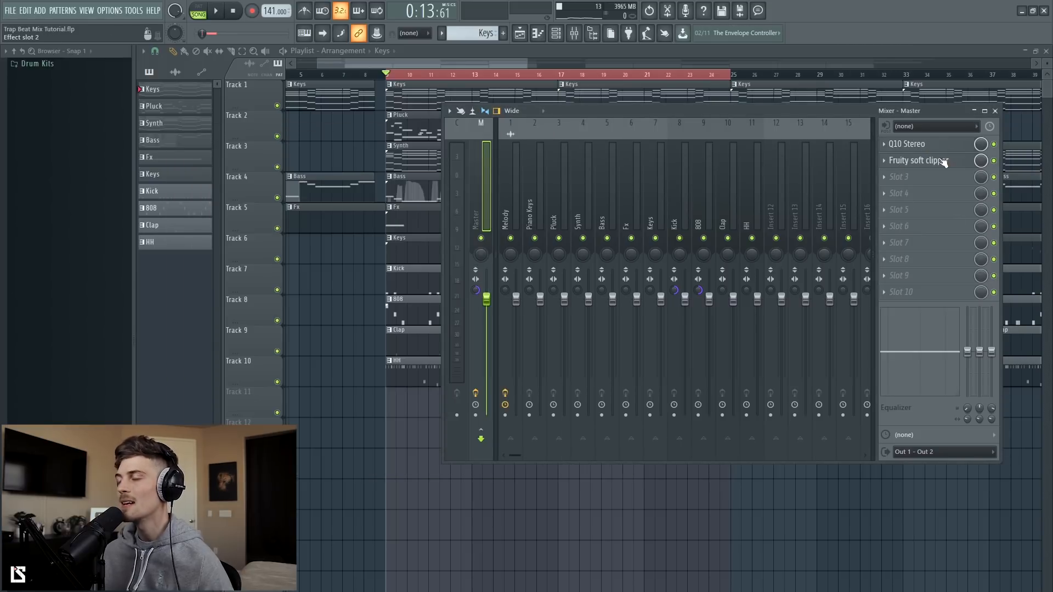
Mute the Melody track and pull its volume fader all the way down.
left_click(508, 209)
left_click(513, 239)
left_click_drag(519, 305, 518, 418)
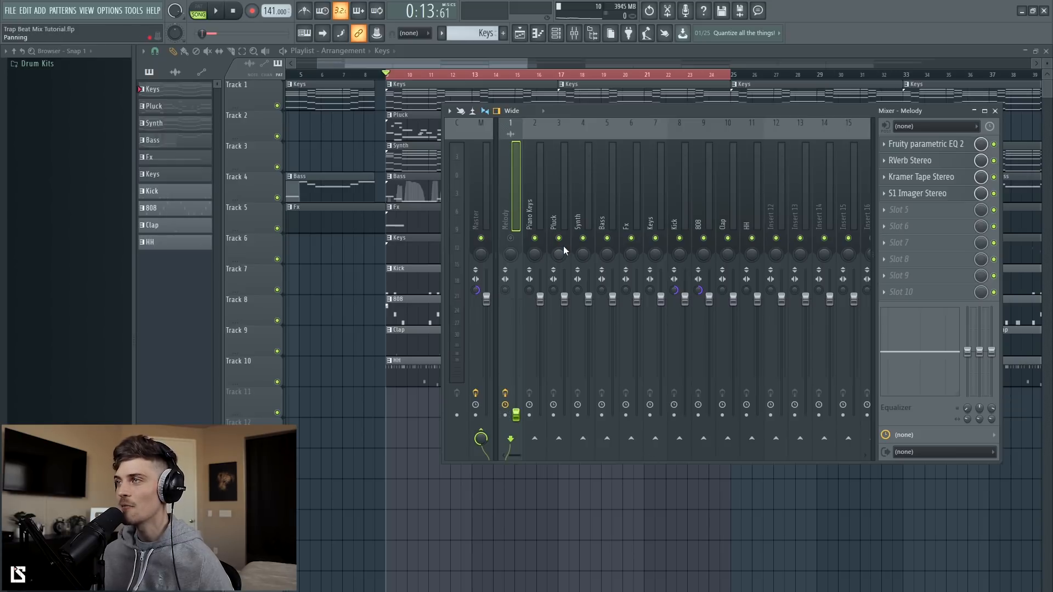
Select the Piano Keys through HH tracks, lower their volume faders together, and start playback.
left_click_drag(540, 187, 760, 345)
key("space")
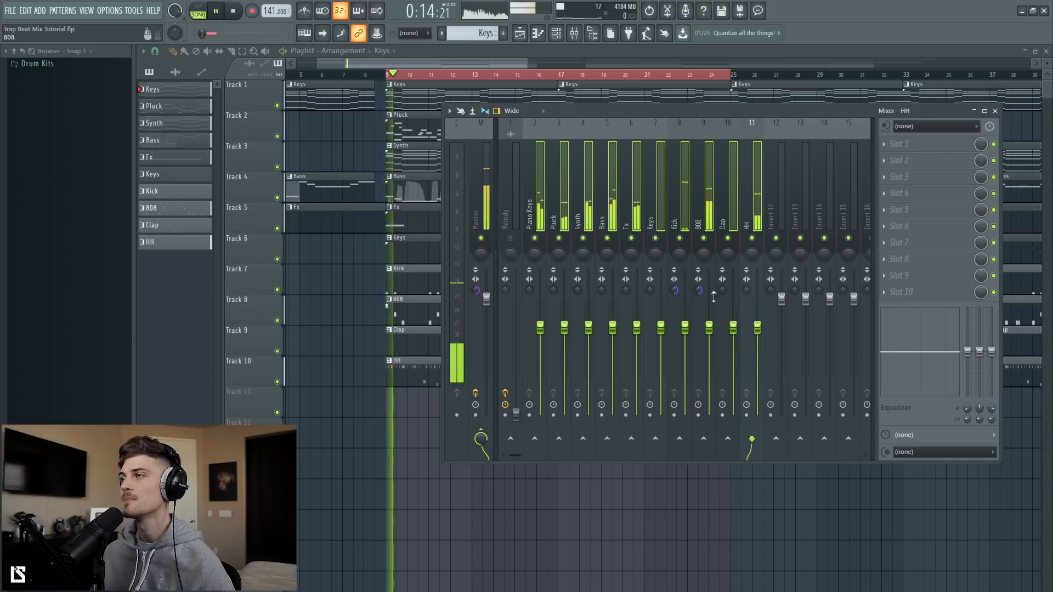
Raise the Kick and Clap faders slightly, lower the HH fader, and lower the 808 to about -7.1 dB.
left_click_drag(685, 327, 688, 322)
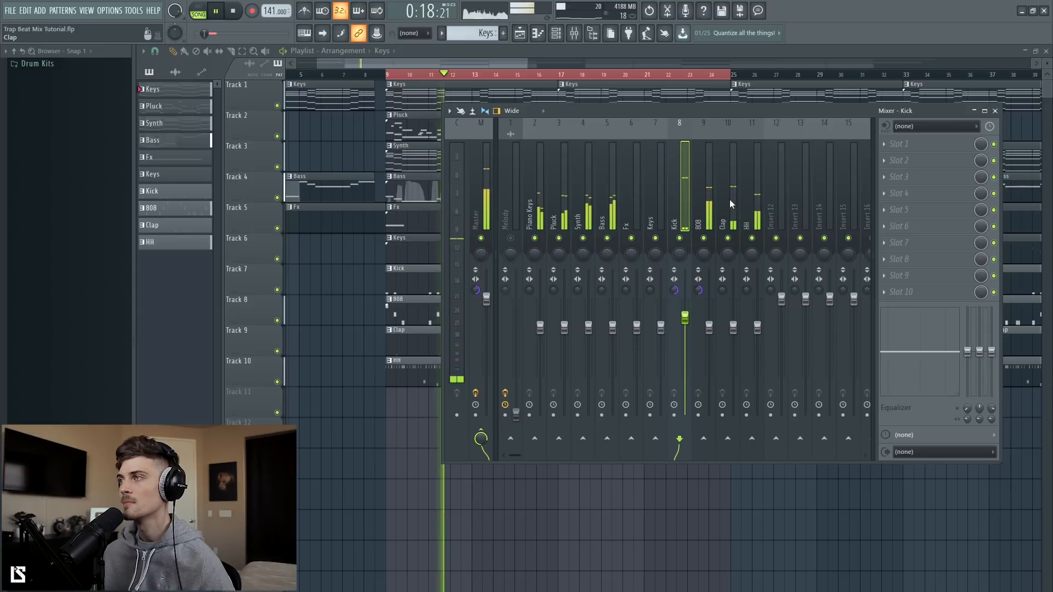
left_click(734, 327)
left_click_drag(733, 328, 708, 333)
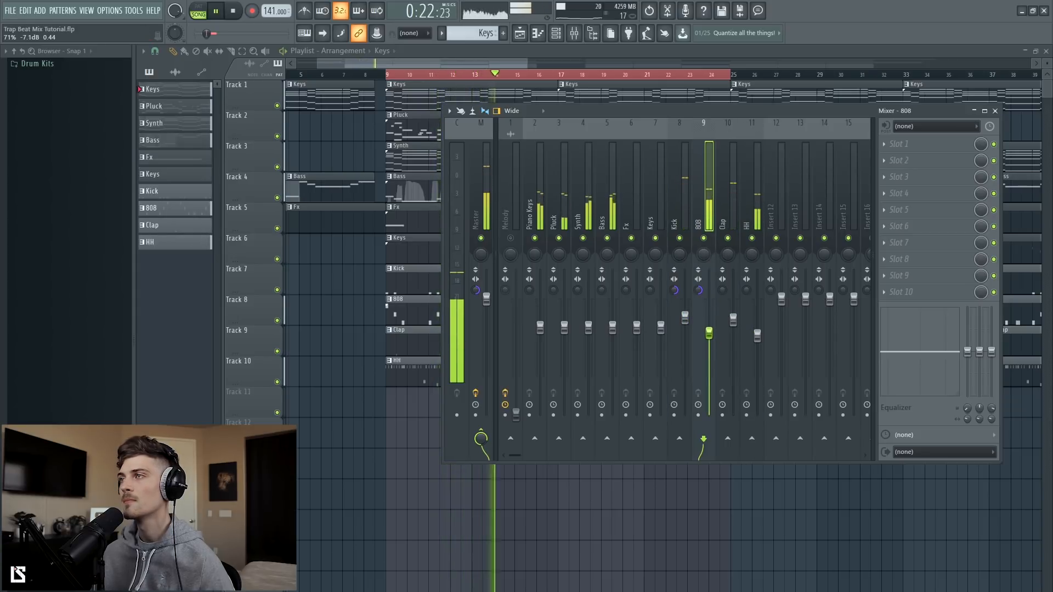
Audition the Synth track in solo, adding the Pluck and Piano Keys tracks and restarting playback.
left_click(606, 238)
left_click(537, 225)
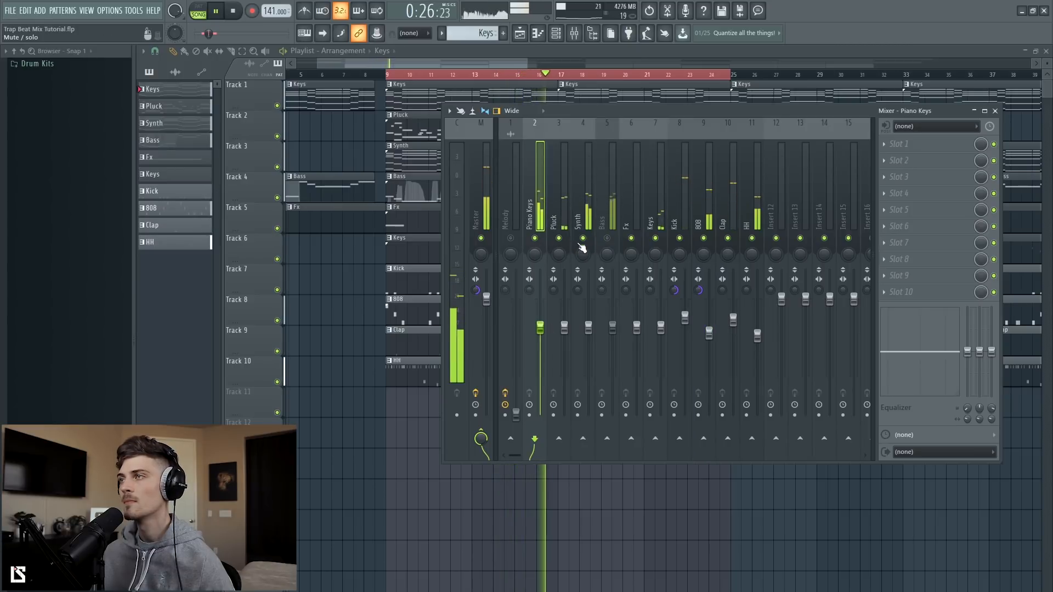
right_click(583, 238)
key("space")
key("space")
left_click(559, 238)
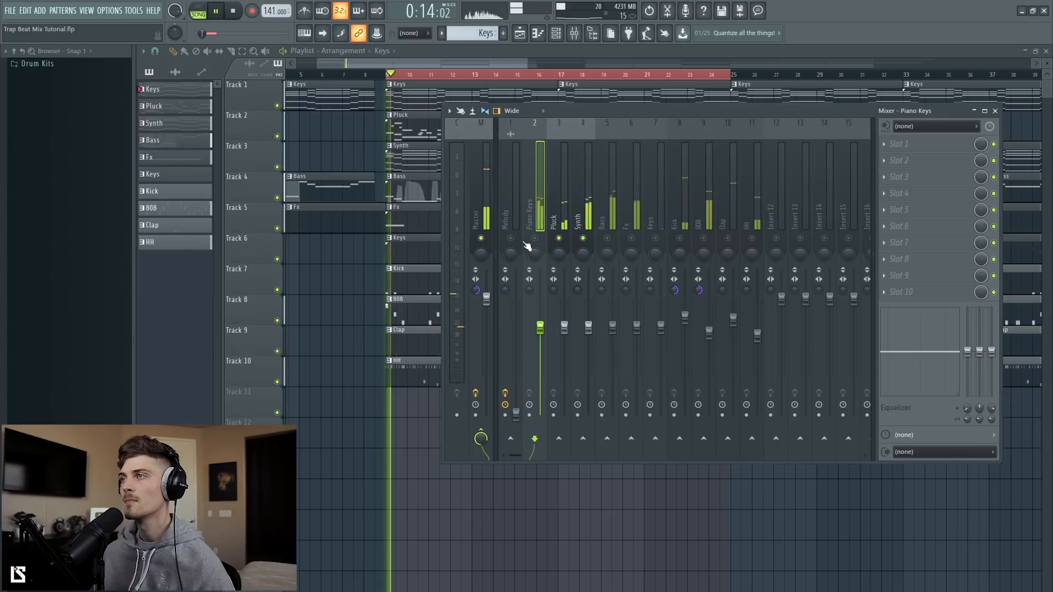
left_click(534, 238)
key("space")
key("space")
Bring all mixer tracks back from solo and replay the full beat from the loop start.
right_click(539, 247)
key("Escape")
key("space")
key("space")
Lower the volume faders of the Fx, Bass, Piano Keys and Pluck tracks, taking the Bass down furthest.
left_click(635, 220)
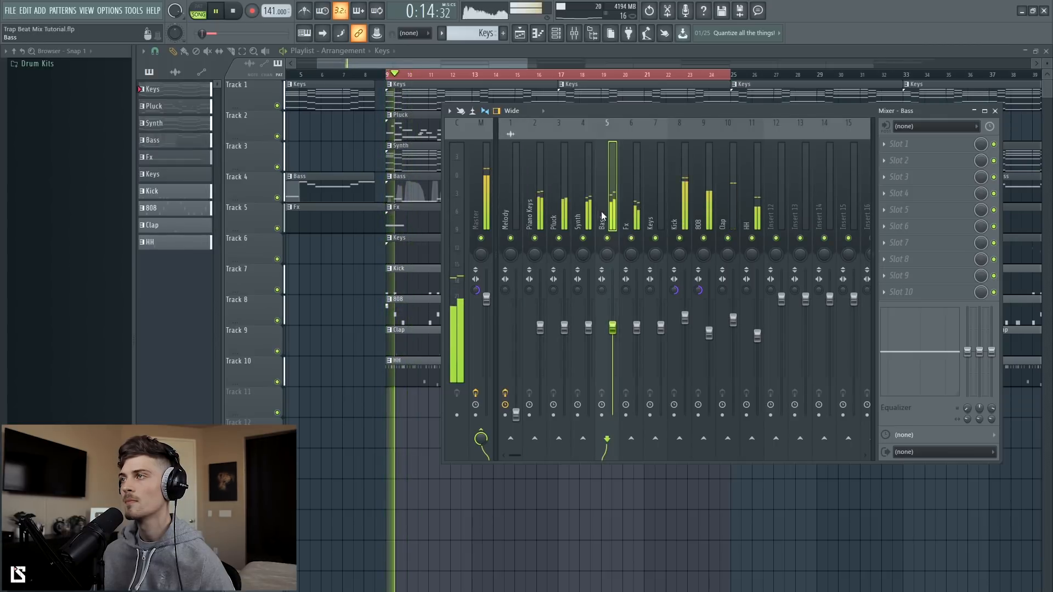
left_click_drag(636, 327, 614, 349)
left_click(613, 328)
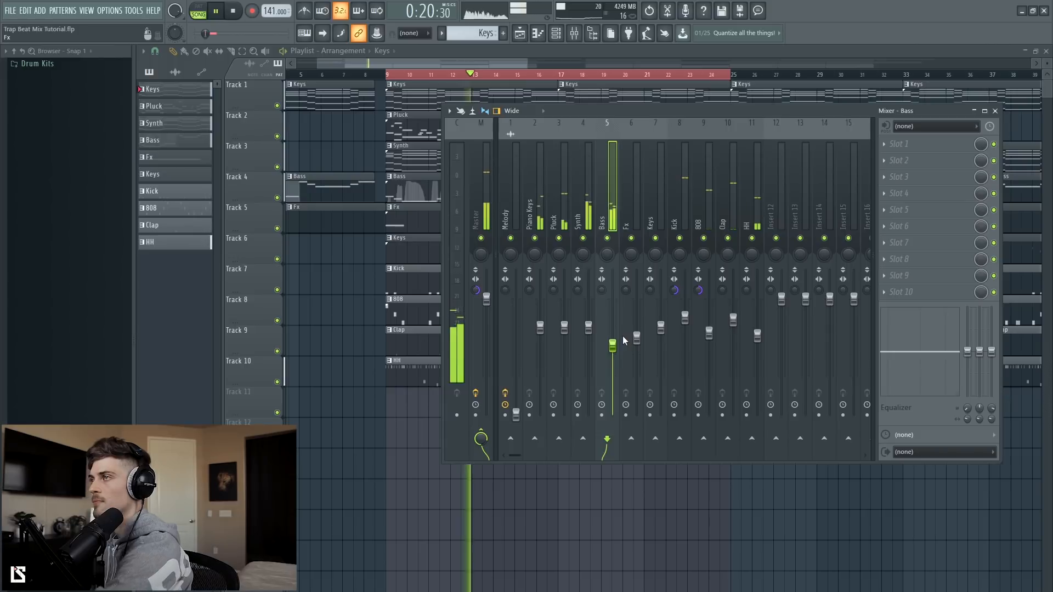
left_click_drag(540, 327, 564, 333)
Reset the Master track's stereo separation and select the Kick track.
right_click(476, 290)
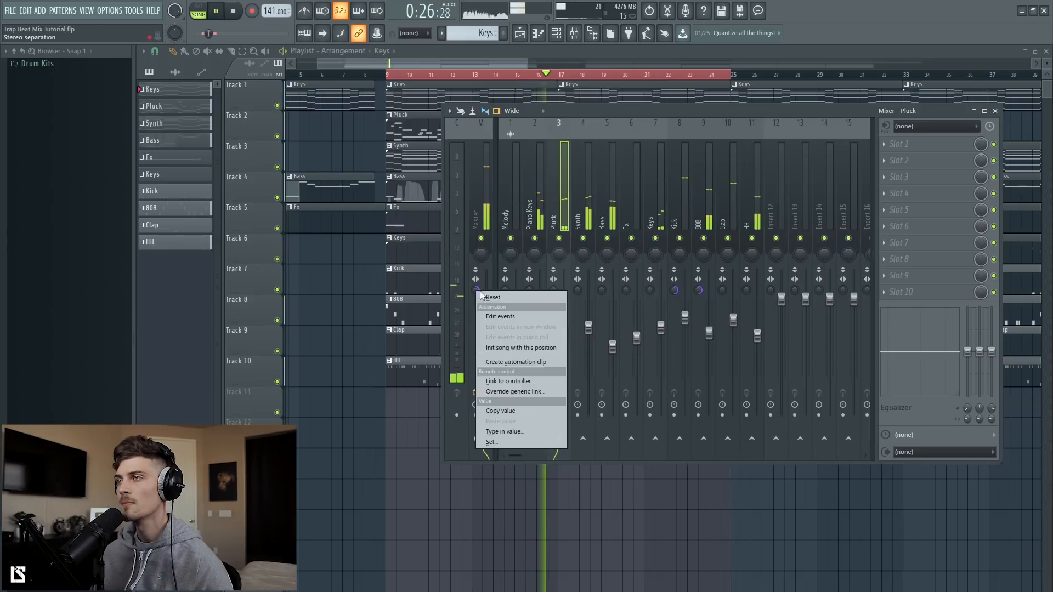
left_click(493, 296)
left_click(679, 388)
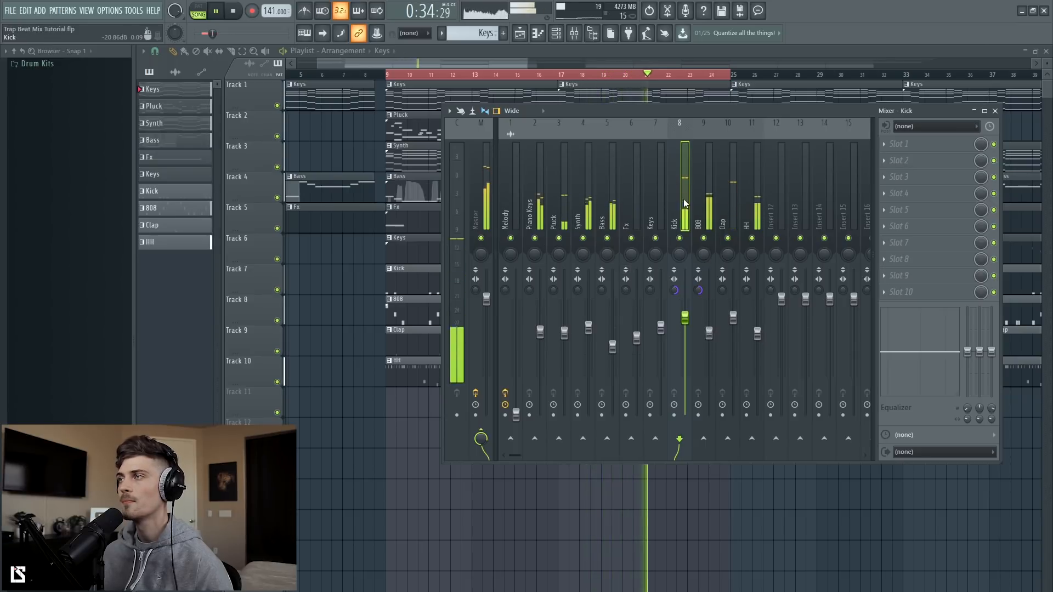
Pan the HH track about 12% left, the Pluck about 15% left and the Fx about 13% right, and stop playback.
left_click(733, 215)
left_click(755, 220)
left_click_drag(752, 255, 752, 263)
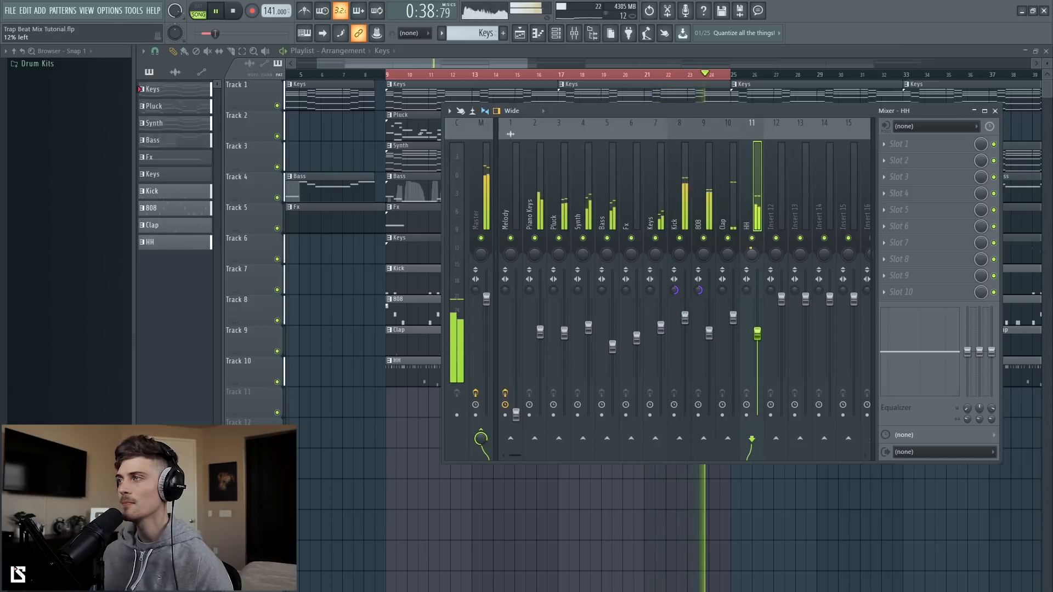
left_click(563, 248)
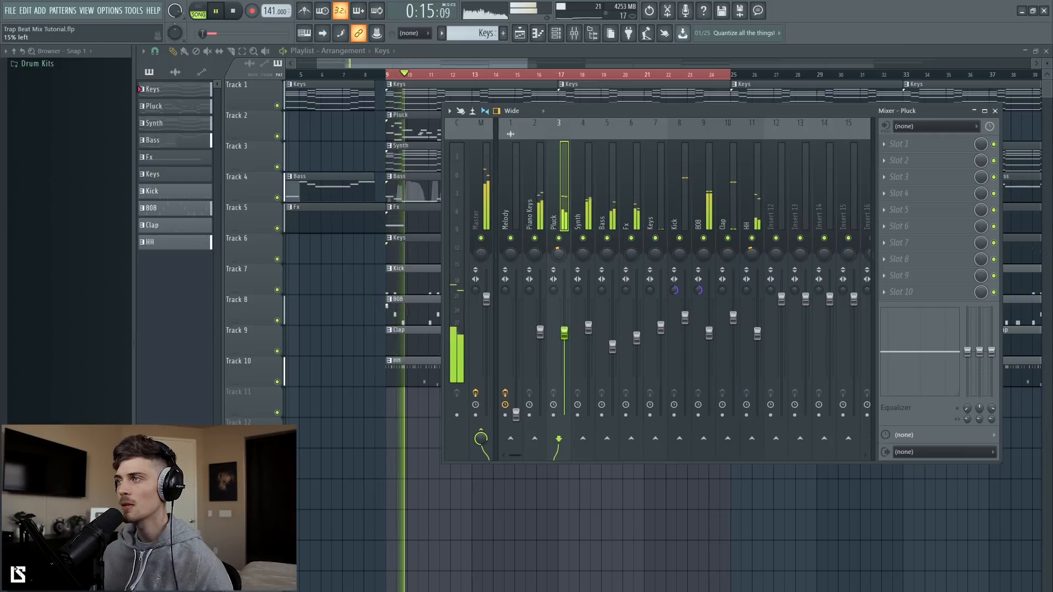
left_click(630, 220)
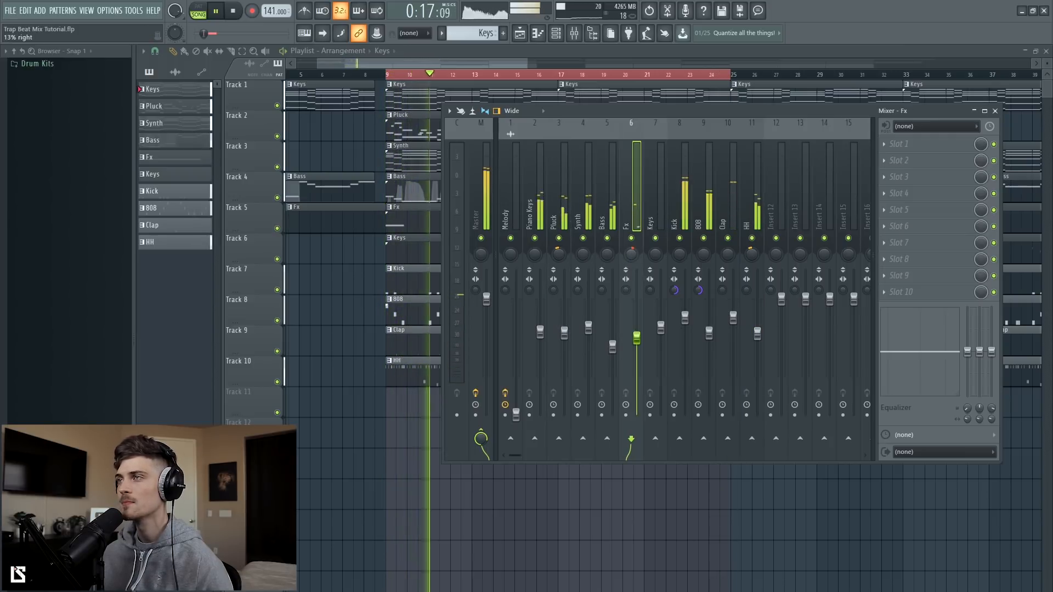
left_click(533, 216)
key("space")
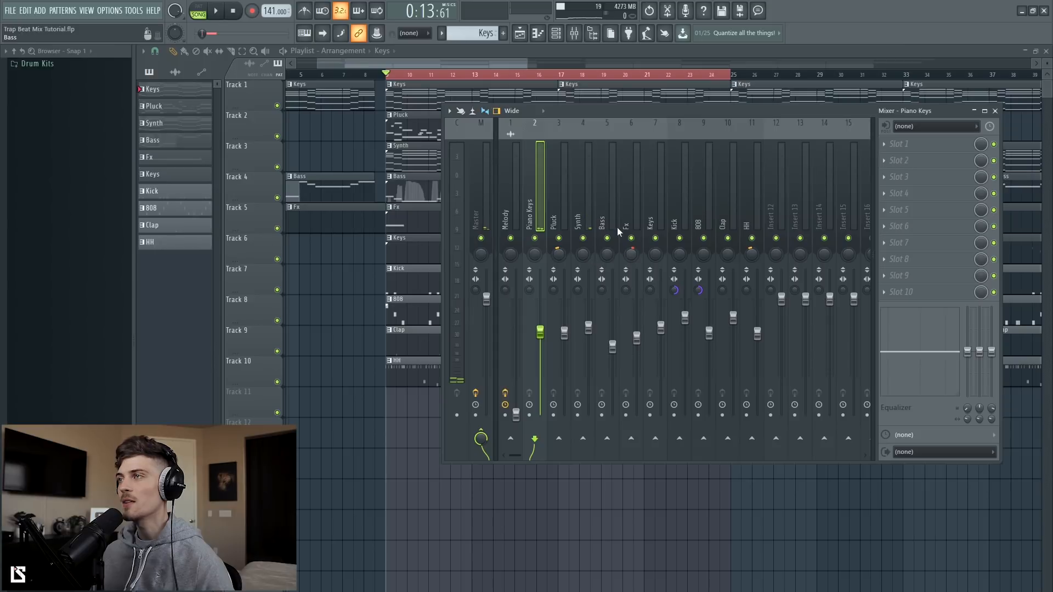
Solo the Bass and 808 tracks together and play them to compare their low end.
left_click(610, 213)
right_click(607, 238)
left_click(703, 238)
key("space")
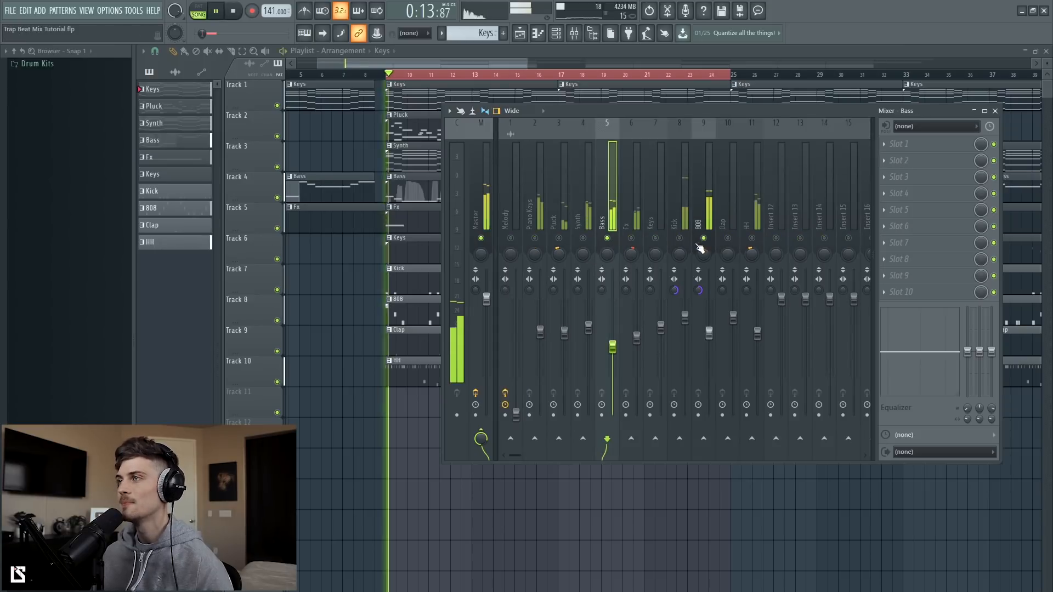
Solo the Bass track and play it on its own to hear its low end.
right_click(607, 239)
key("space")
key("space")
key("space")
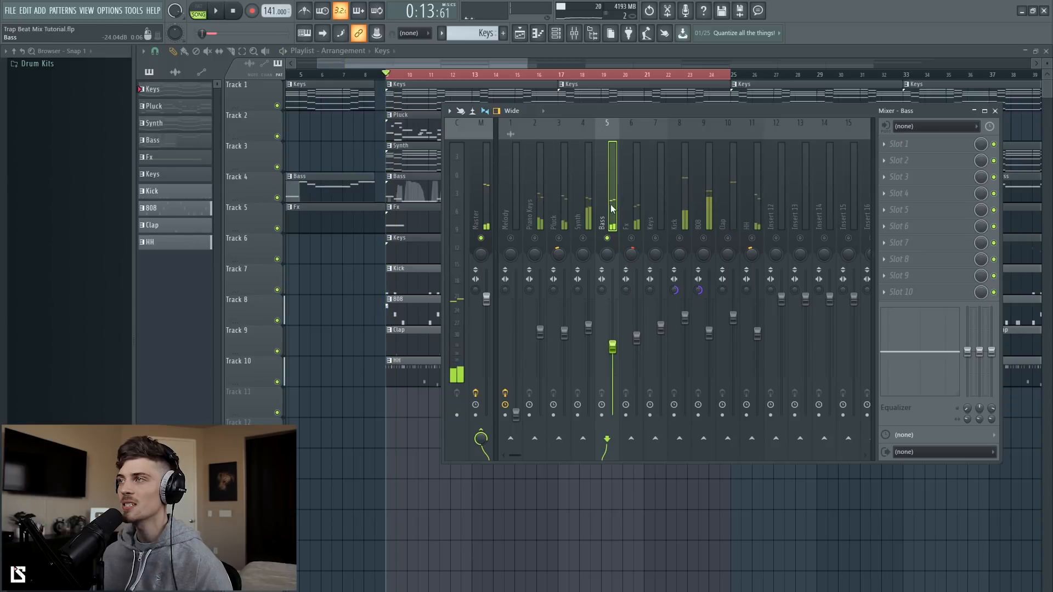
Insert Fruity Parametric EQ 2 in the Bass track's first effect slot and load a preset that makes band 1 a high pass.
left_click(904, 146)
mouse_move(844, 242)
mouse_move(826, 266)
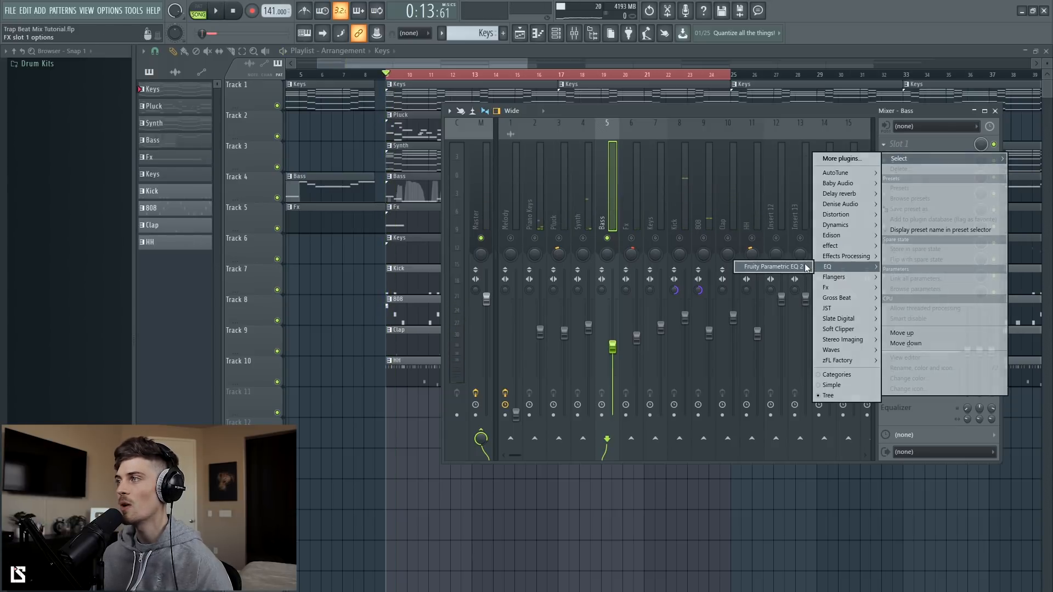
left_click(793, 267)
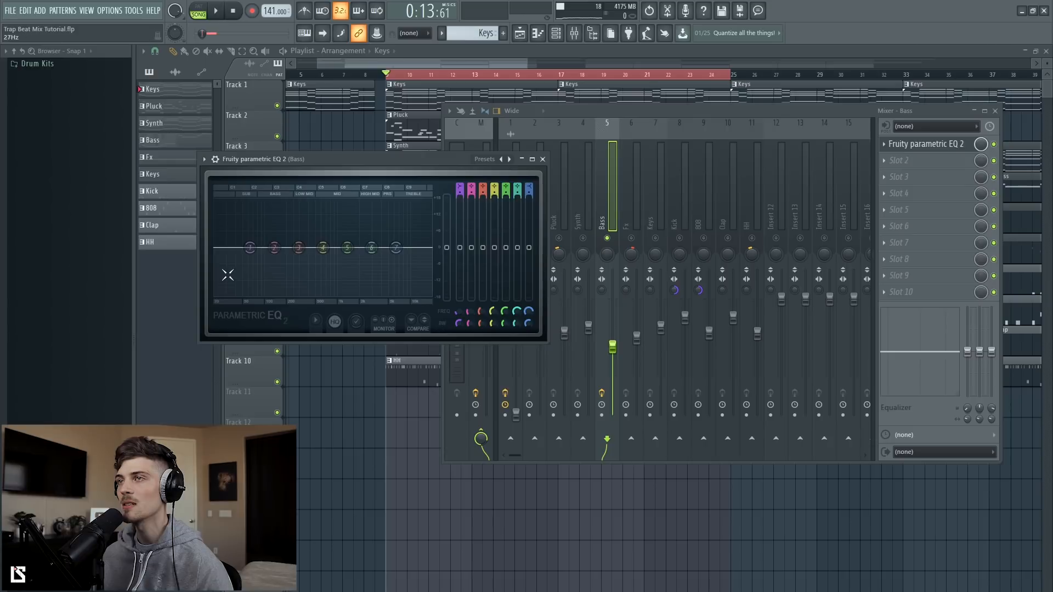
left_click(485, 163)
left_click(505, 201)
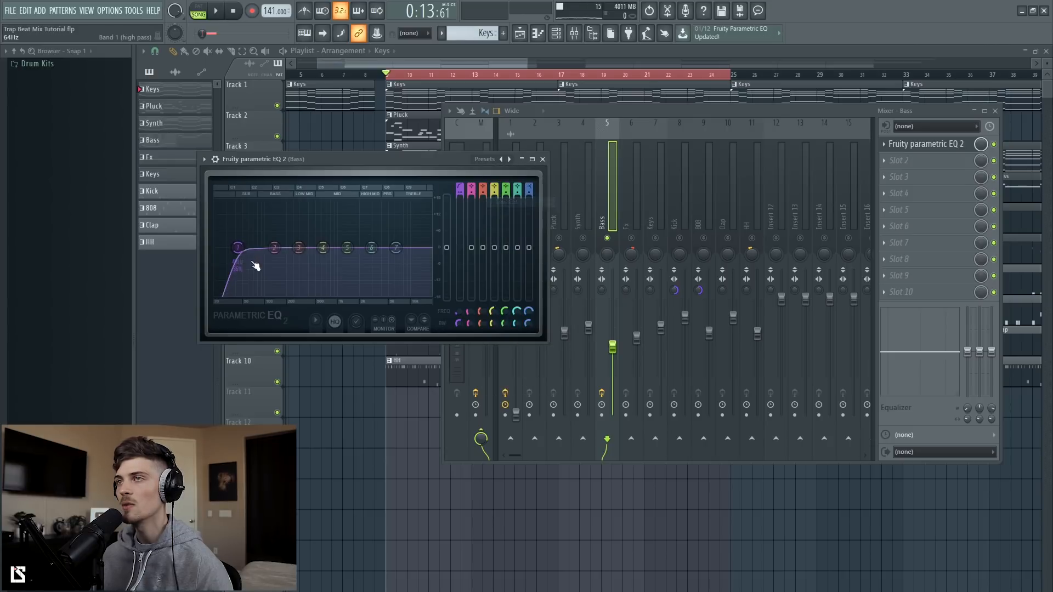
Raise the cutoff of the Bass EQ's high-pass band during playback, and close the EQ.
key("space")
left_click_drag(256, 249, 269, 248)
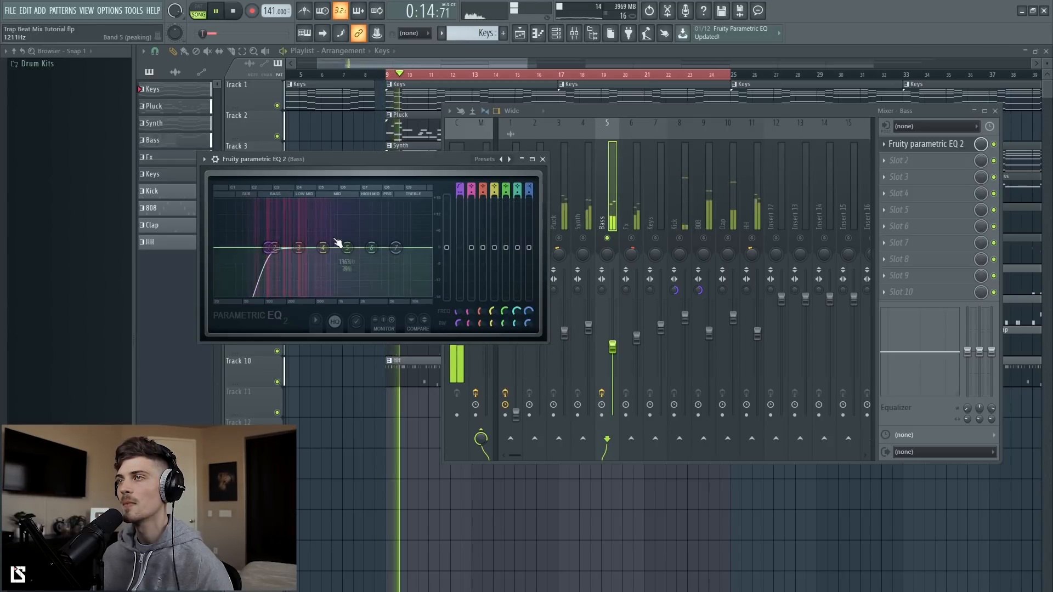
left_click_drag(268, 249, 271, 249)
left_click(525, 162)
key("space")
Insert Decapitator in the Bass track's second effect slot and bring its window to the front.
left_click(911, 160)
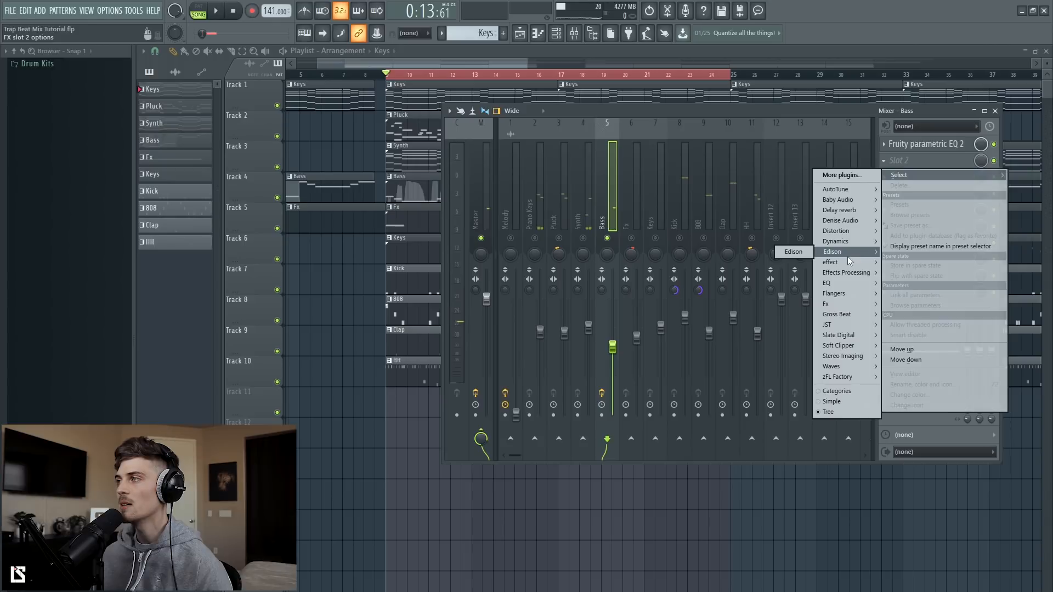
mouse_move(847, 259)
left_click(771, 271)
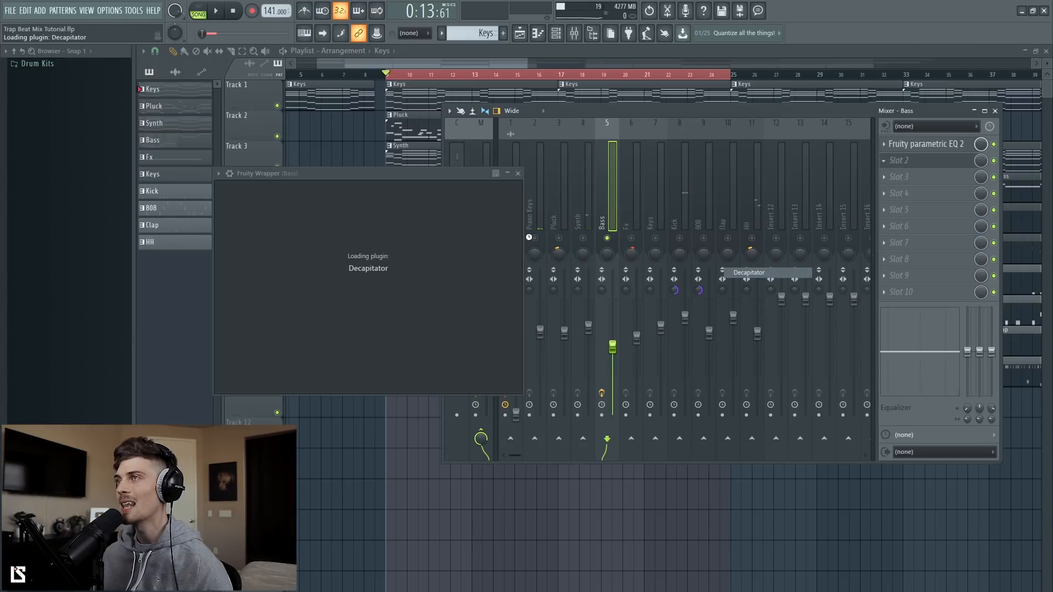
left_click(594, 113)
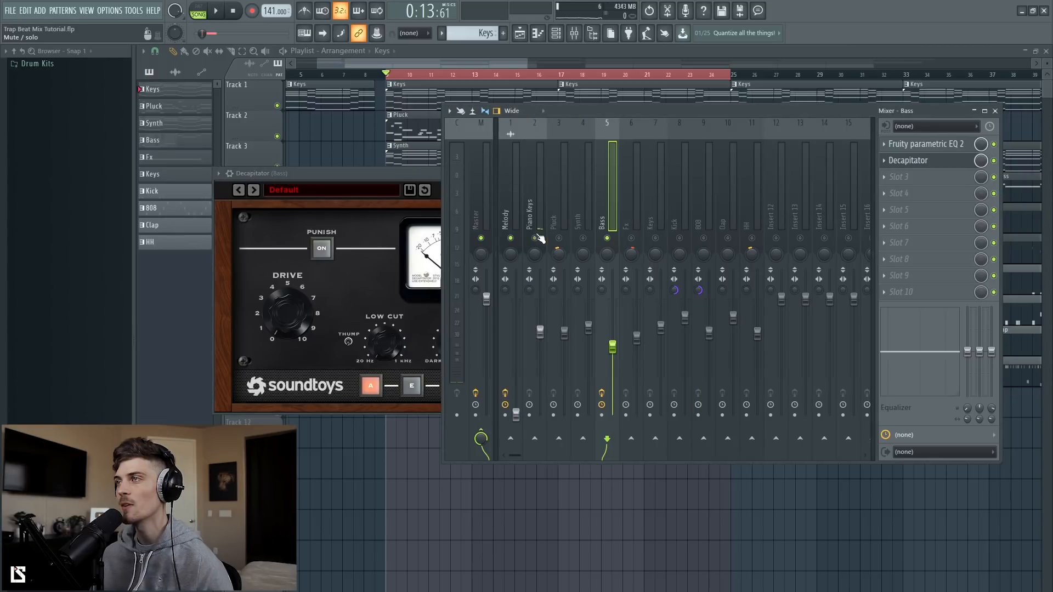
left_click(382, 174)
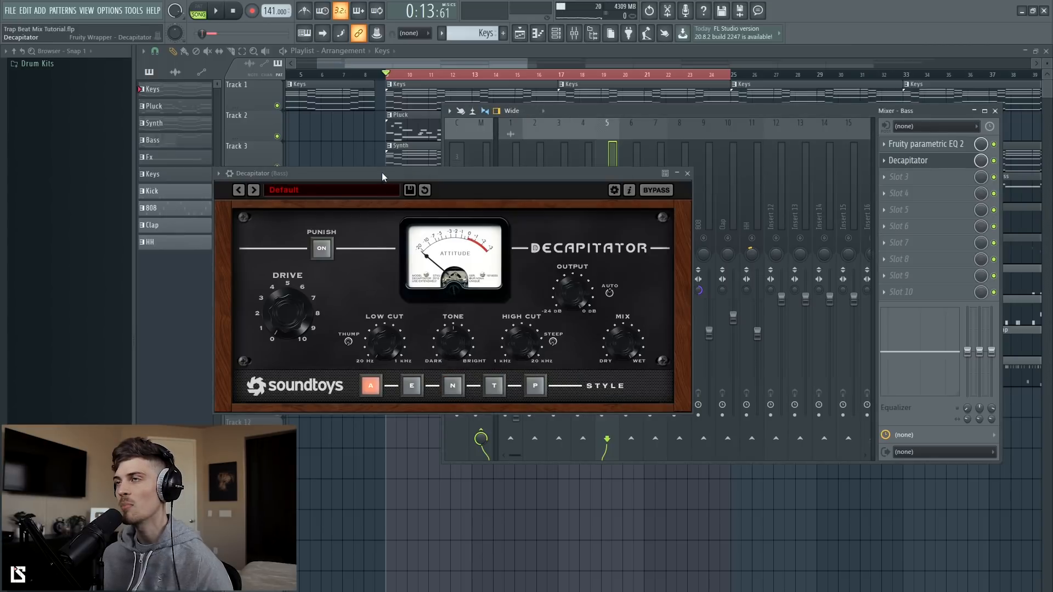
Set Decapitator's Drive to about 4.6 during playback and try its five styles, choosing style P.
key("space")
left_click_drag(298, 255, 298, 283)
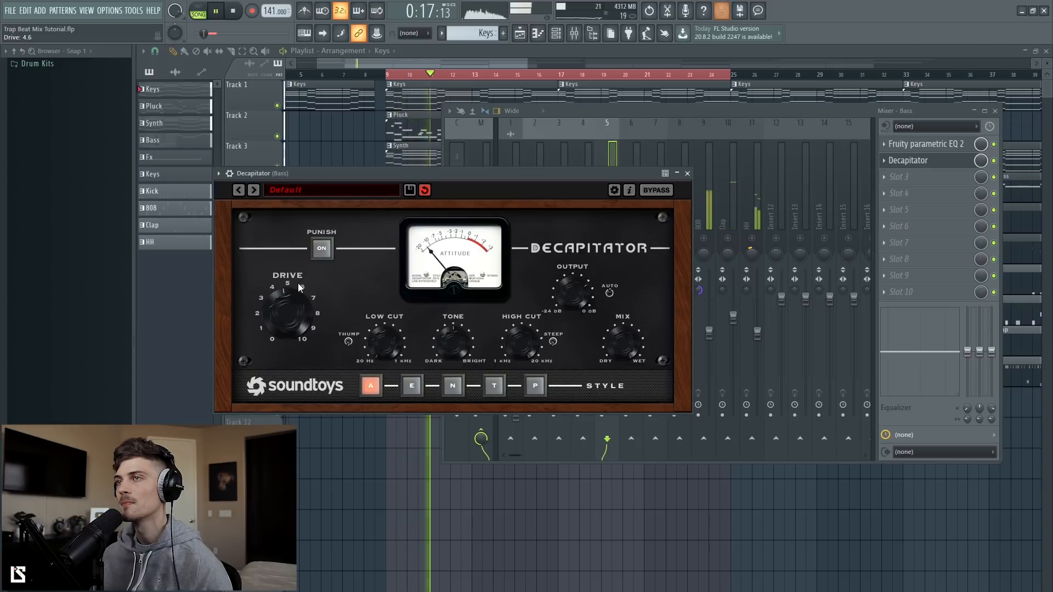
left_click(412, 385)
left_click(457, 387)
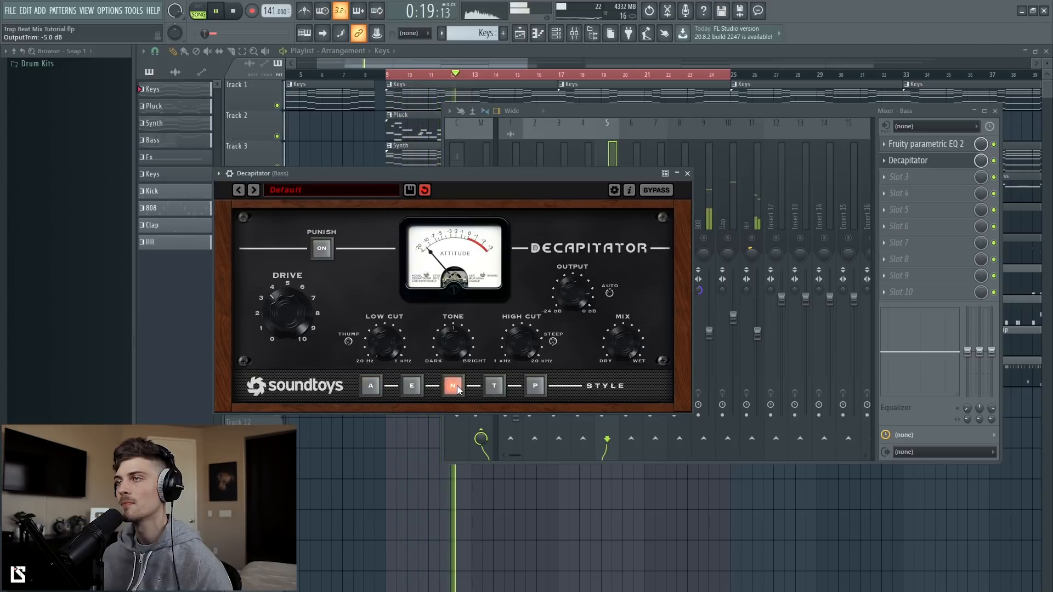
left_click(493, 387)
left_click(534, 387)
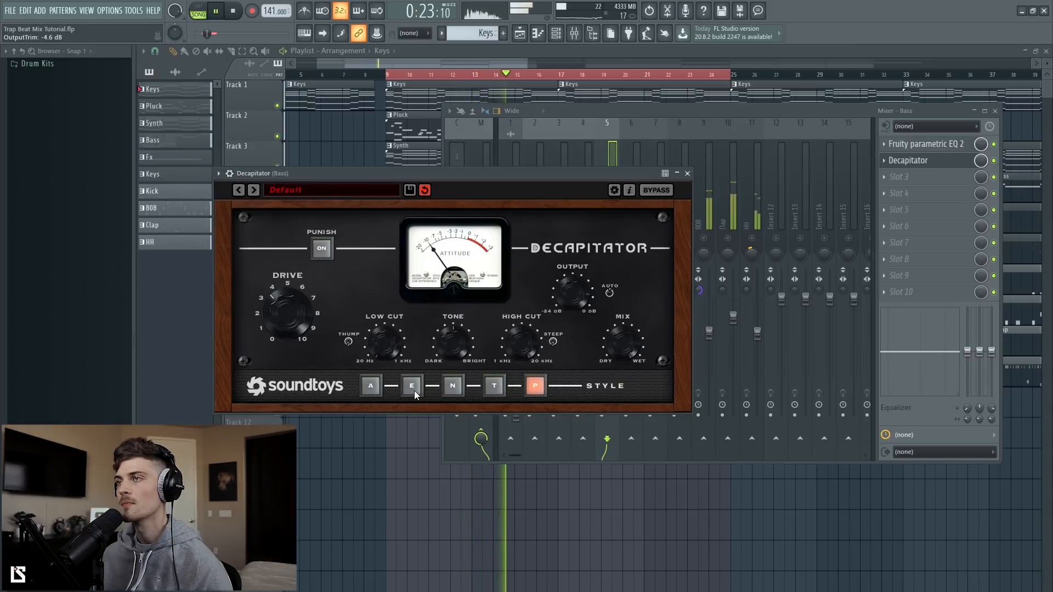
left_click(413, 390)
left_click(372, 388)
left_click(536, 387)
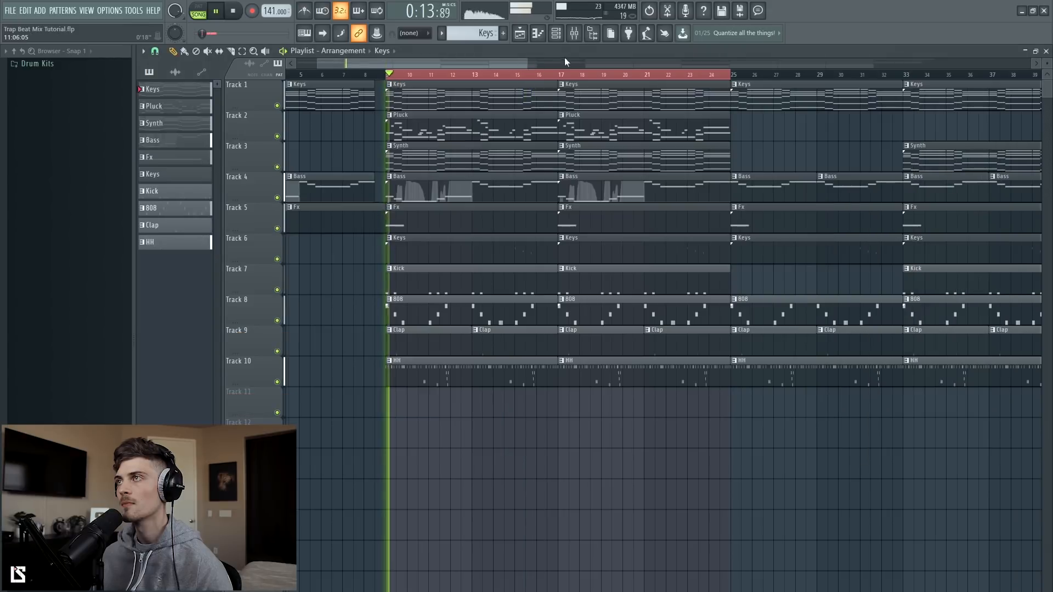
Reopen Decapitator from the mixer, compare styles A and P on the playing Bass, return to P and close it.
left_click(574, 33)
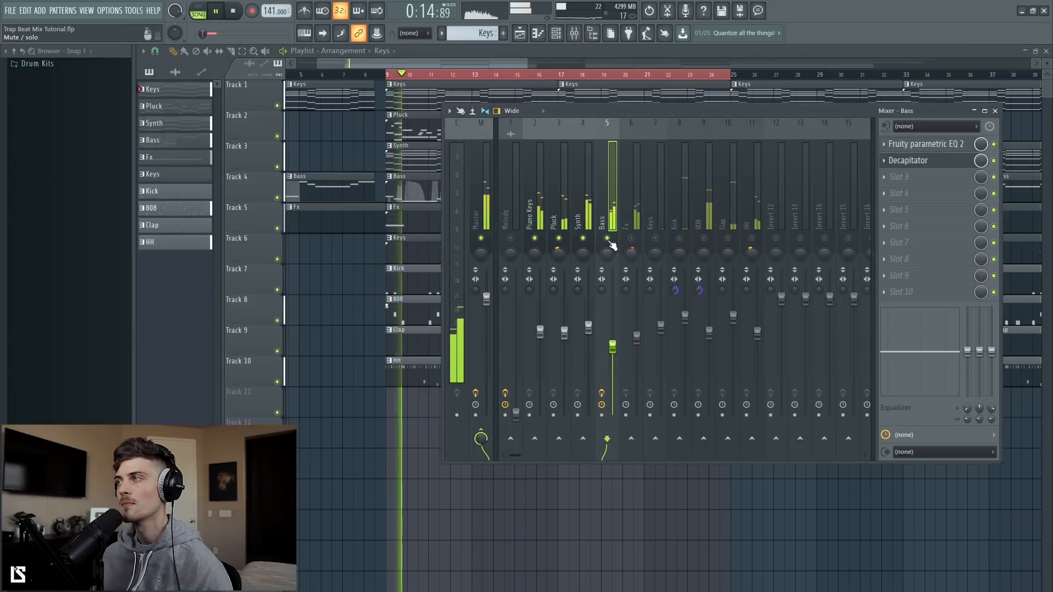
left_click(910, 160)
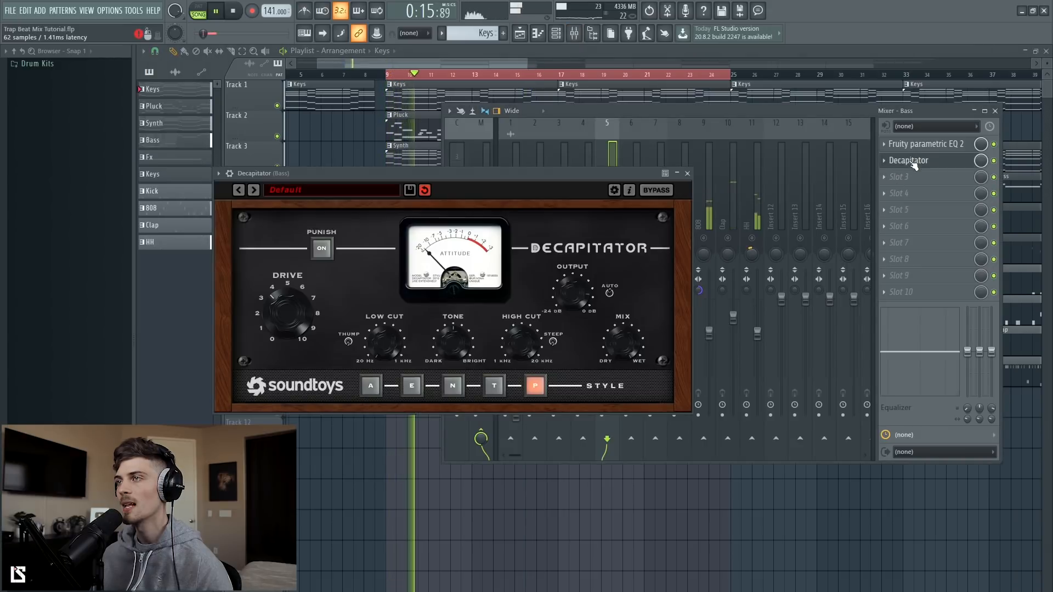
left_click(368, 387)
left_click(541, 390)
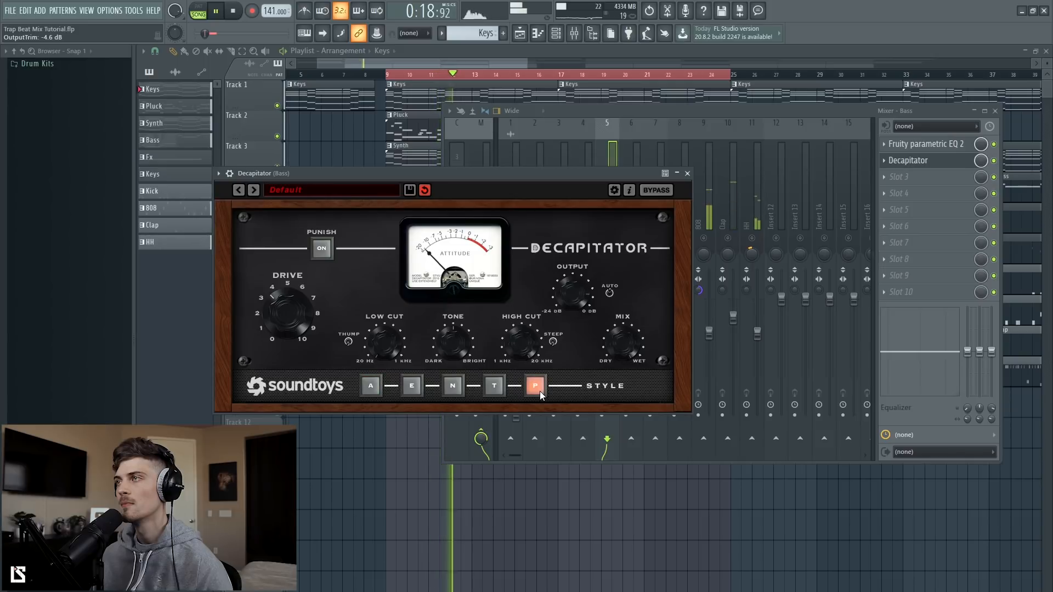
left_click(686, 173)
key("space")
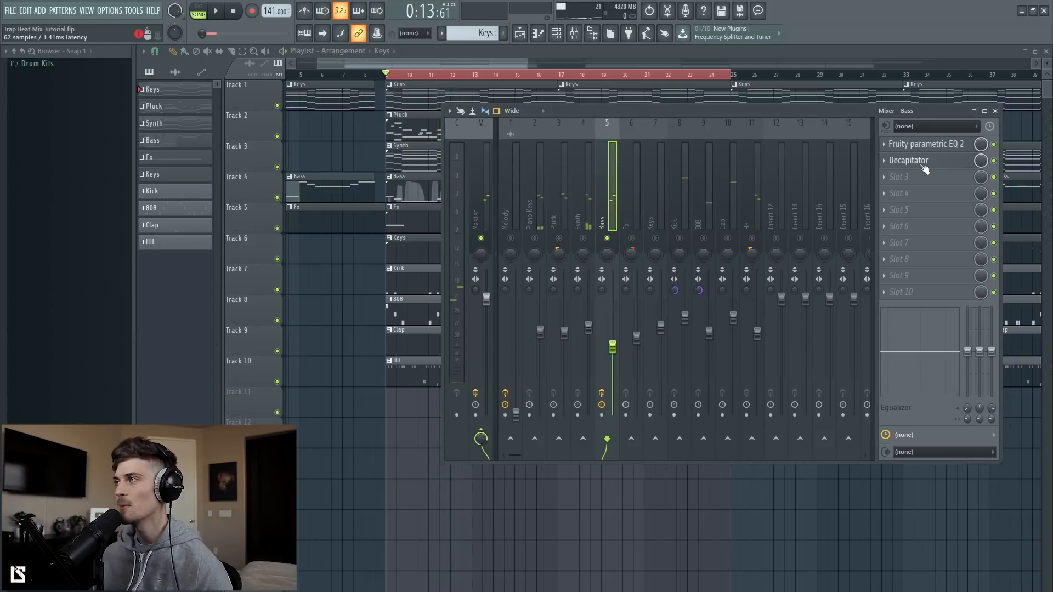
left_click(923, 164)
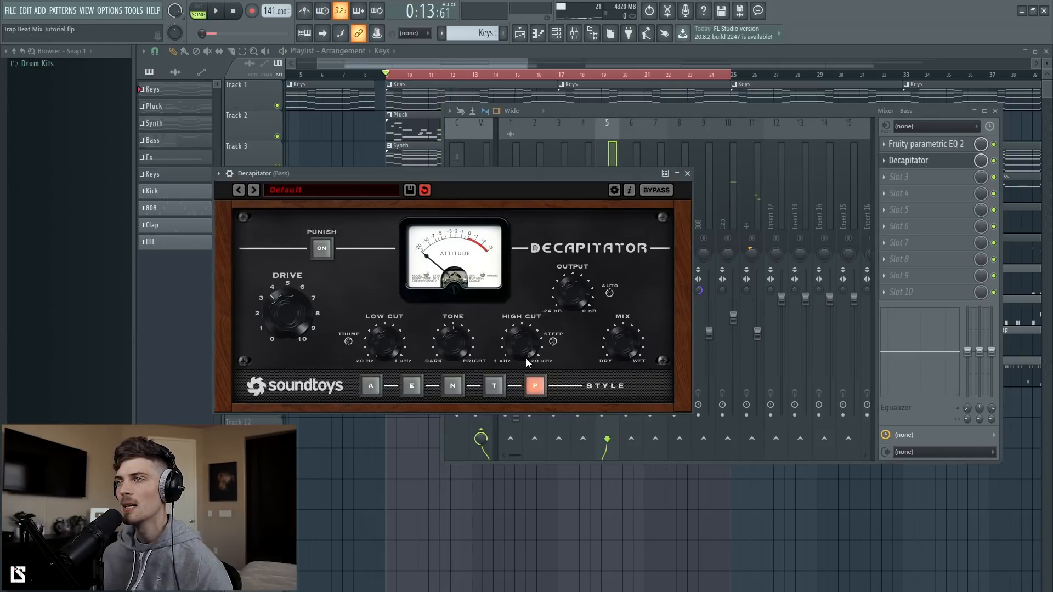
left_click(687, 173)
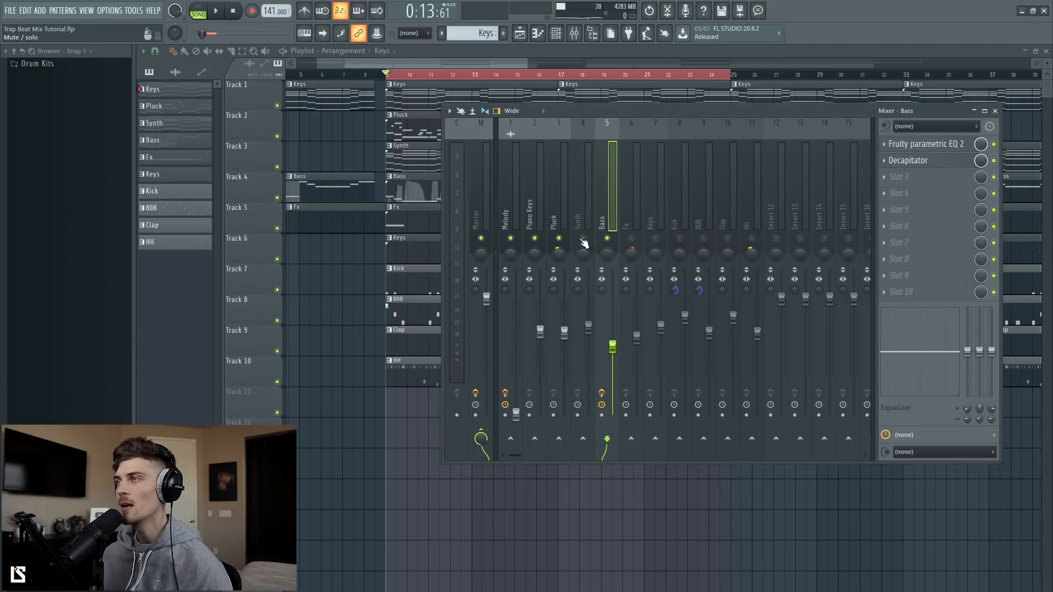
Solo the Bass with the 808 and play them, comparing the Bass with its effects off and on.
right_click(607, 238)
left_click(703, 239)
key("space")
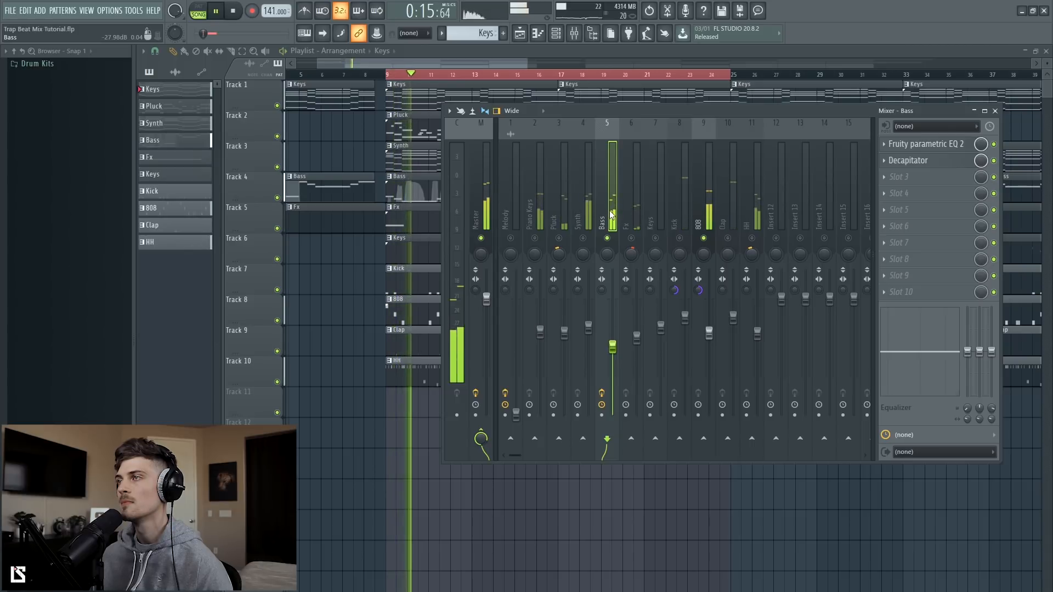
key("space")
left_click(601, 393)
key("space")
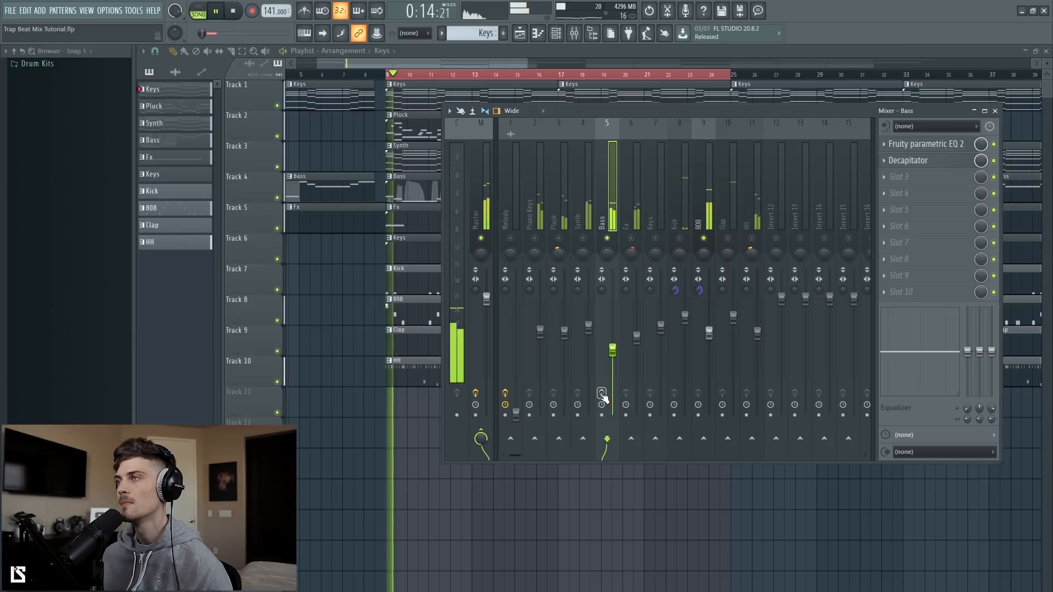
key("space")
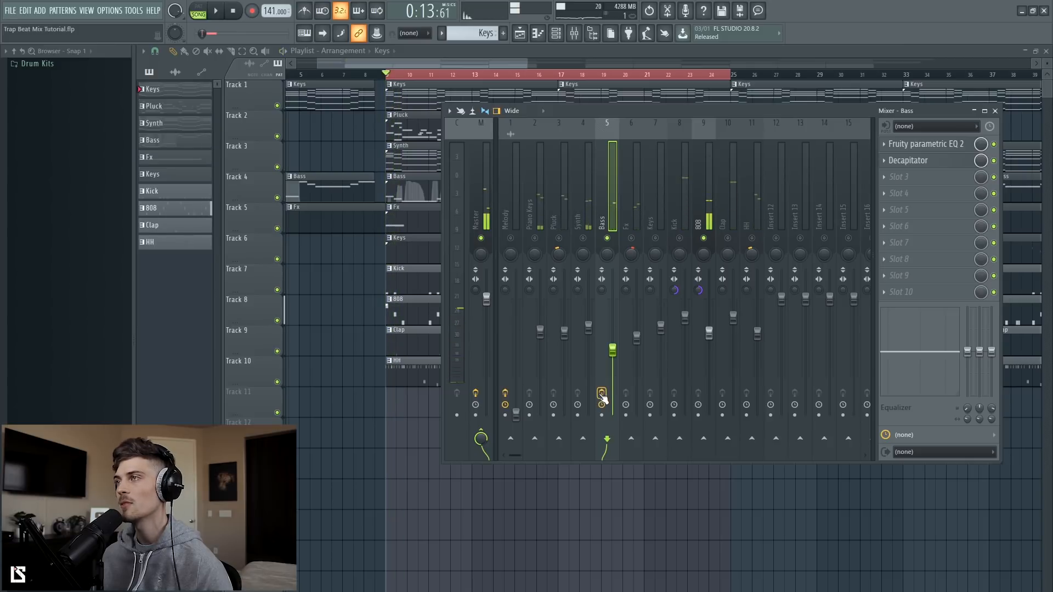
left_click(601, 394)
Raise the Bass EQ's high-pass cutoff to about 139 Hz while the Bass and 808 play.
key("space")
left_click(906, 144)
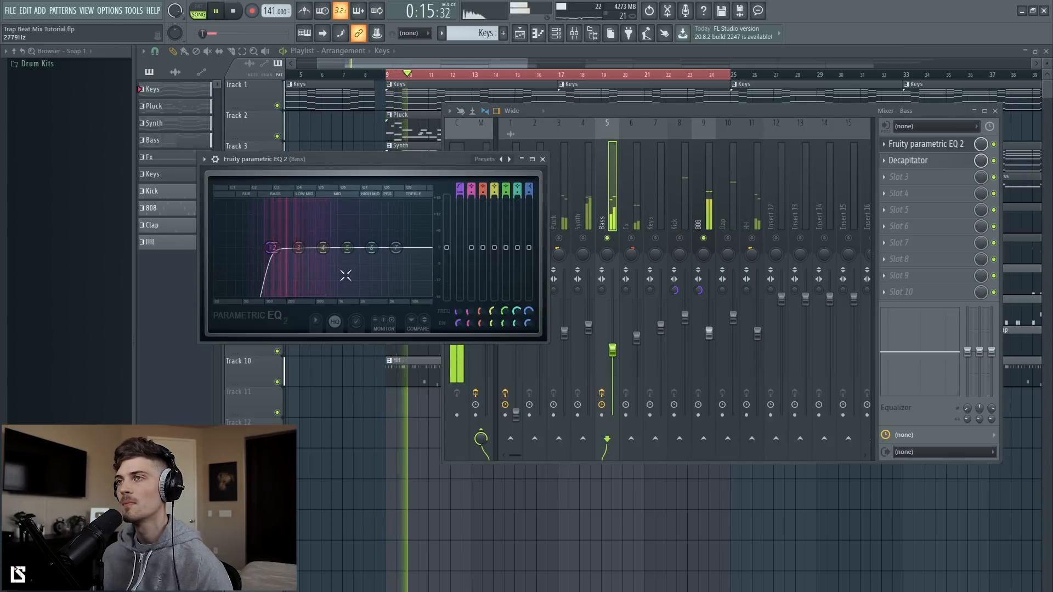
left_click_drag(269, 248, 274, 248)
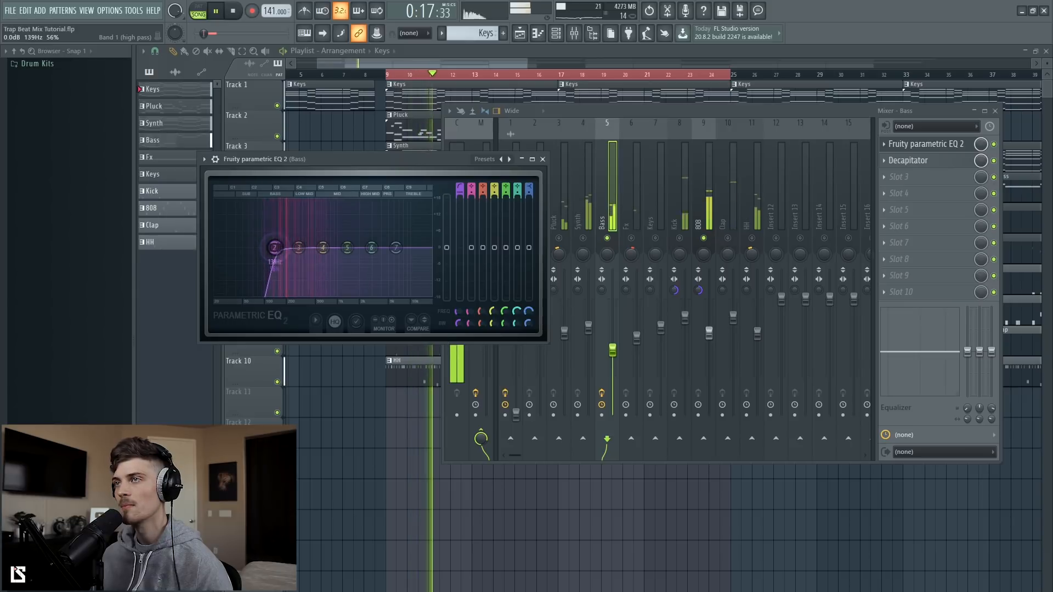
key("space")
Set the High Cut of the Bass track's Decapitator to about 3520 Hz during playback, and close the plugin.
left_click(910, 161)
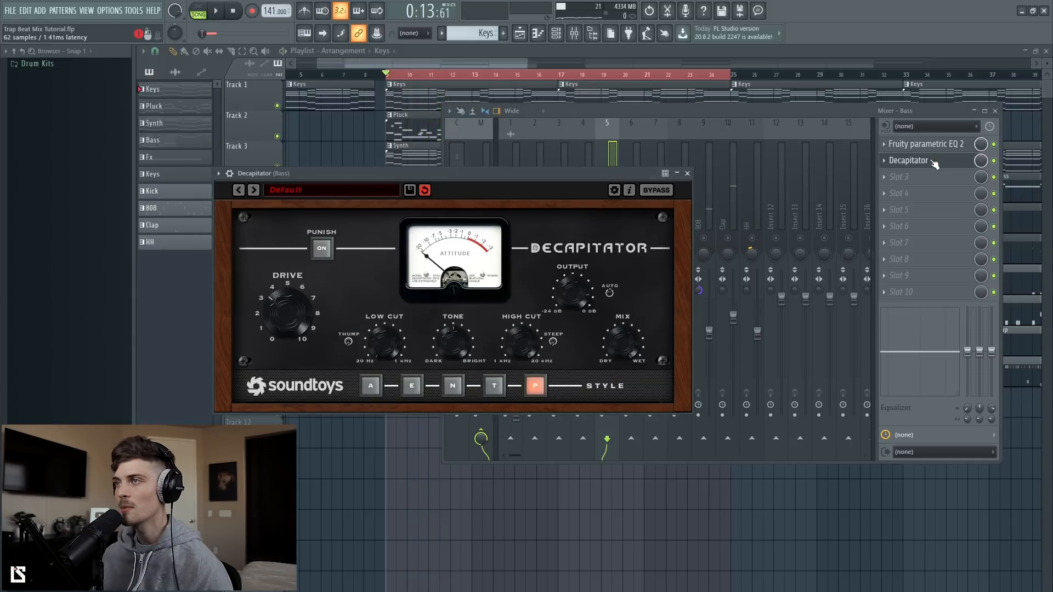
key("space")
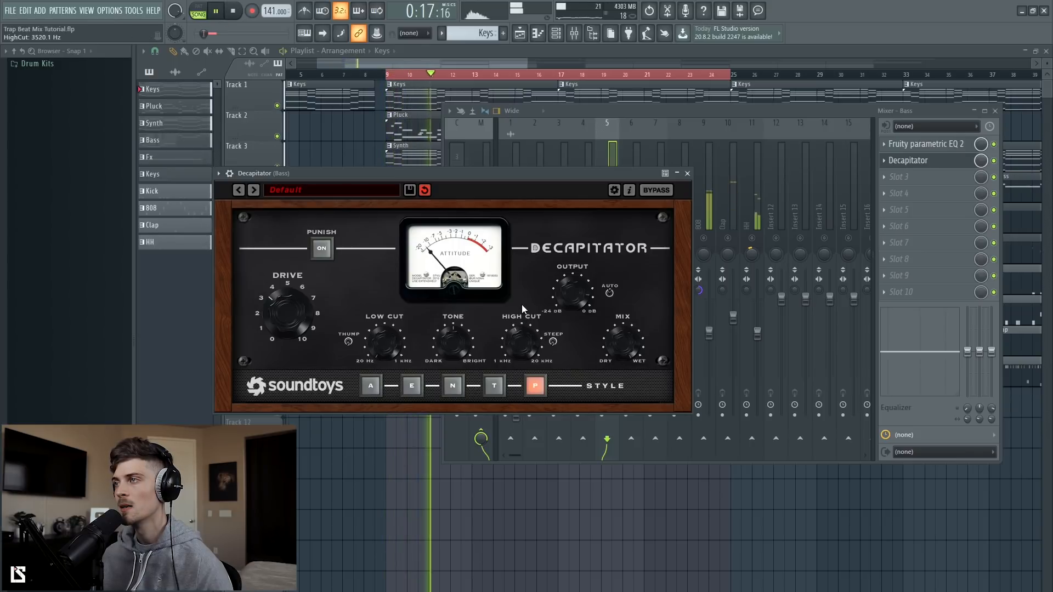
left_click(687, 173)
key("space")
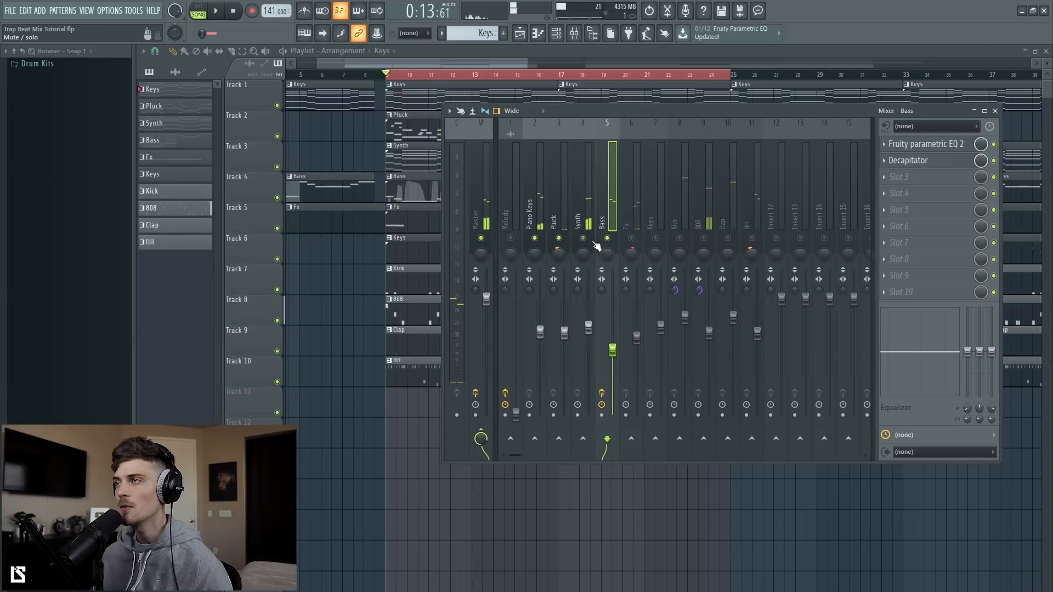
Unmute the main melody and drum tracks and insert Fruity Parametric EQ 2 in the Piano Keys track's first slot.
left_click(582, 231)
left_click(544, 214)
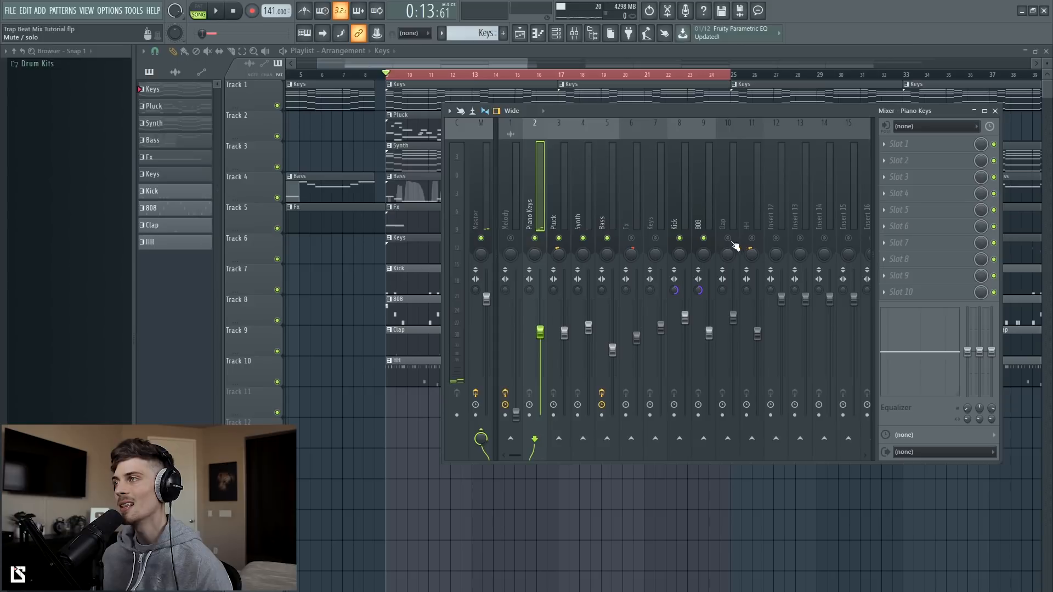
left_click(909, 145)
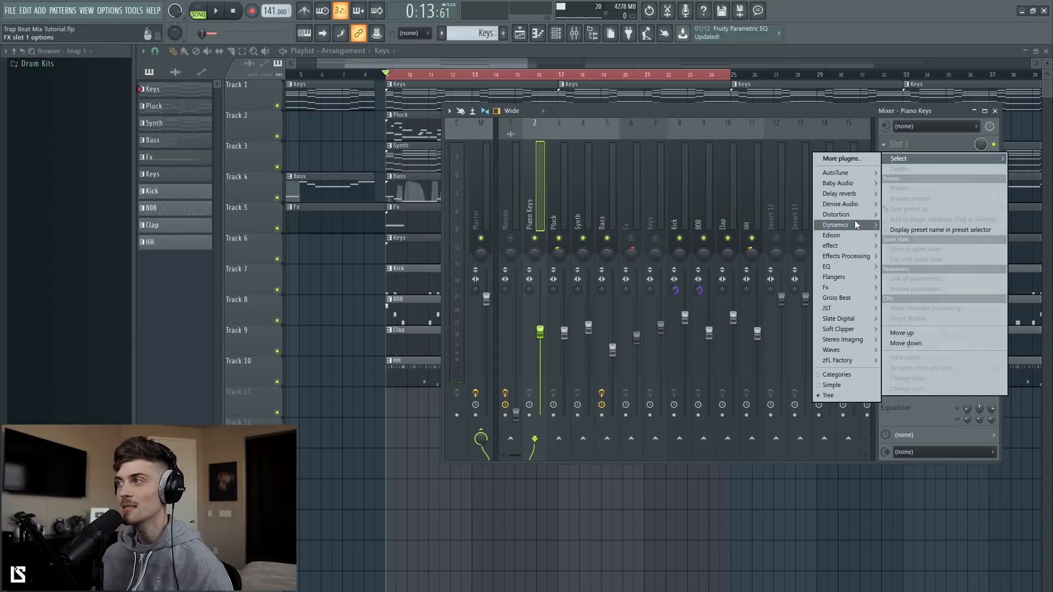
left_click(772, 267)
Cut the Piano Keys' low end with band 1 as a low shelf of -18 dB at about 100 Hz, and close the EQ.
key("space")
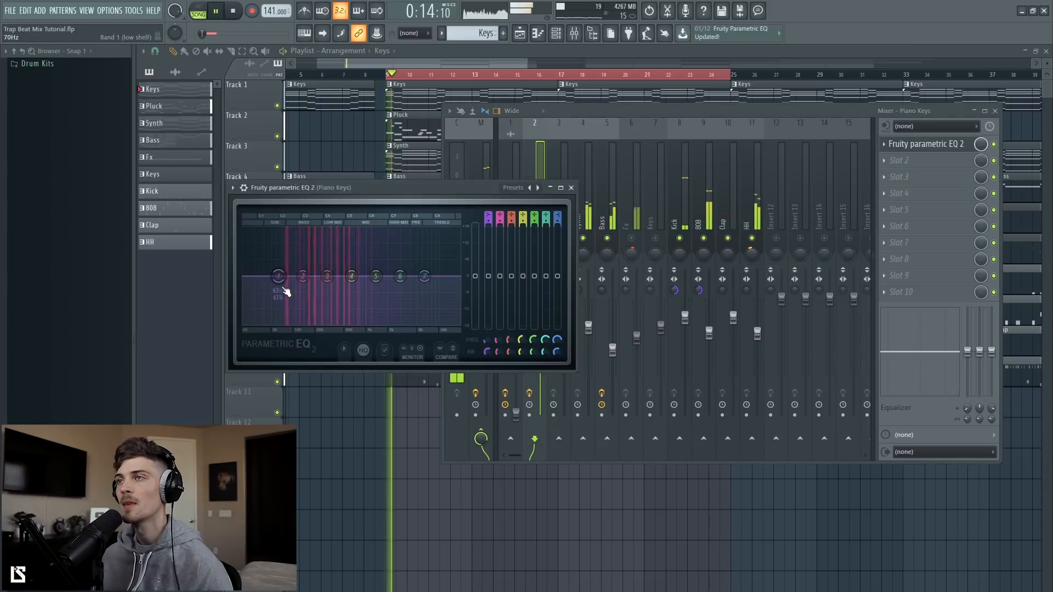
key("space")
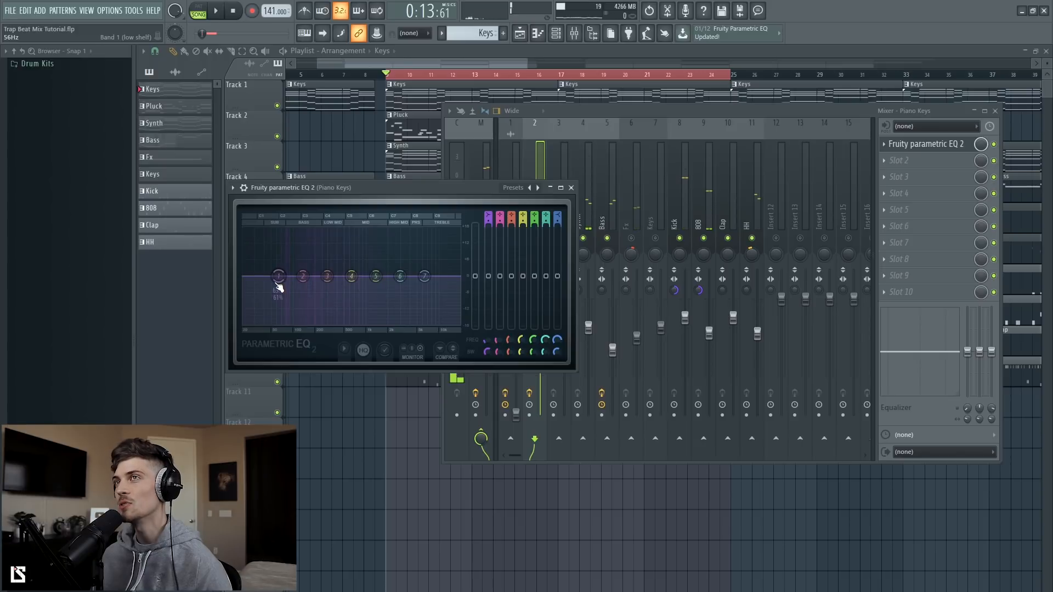
left_click_drag(278, 276, 280, 323)
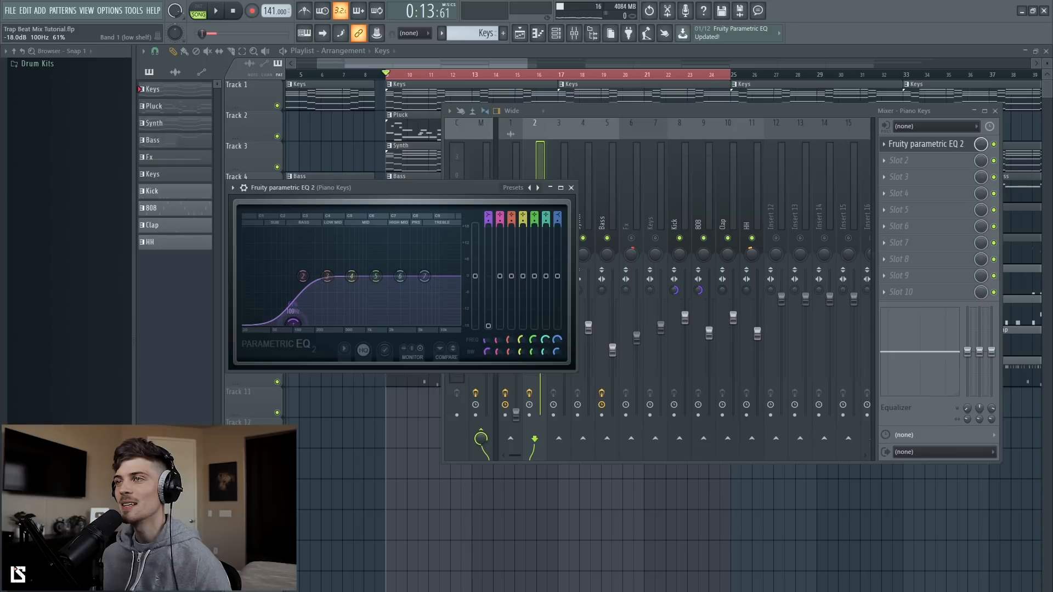
key("space")
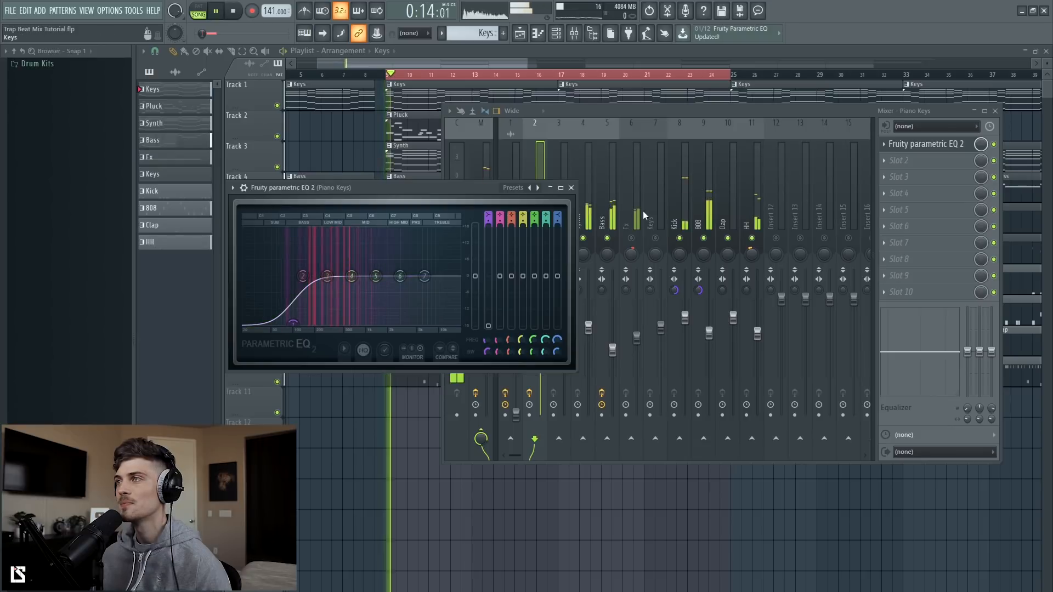
left_click(571, 187)
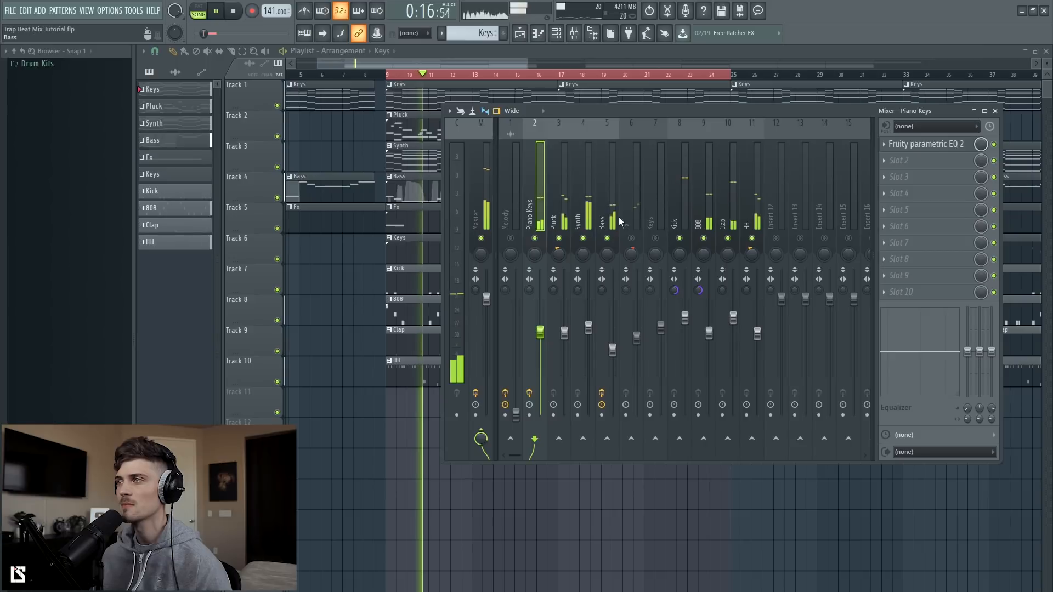
Set the Drive of the Bass track's Decapitator to about 2.9, close it, and lower the Bass fader slightly during playback.
left_click(613, 203)
left_click(986, 158)
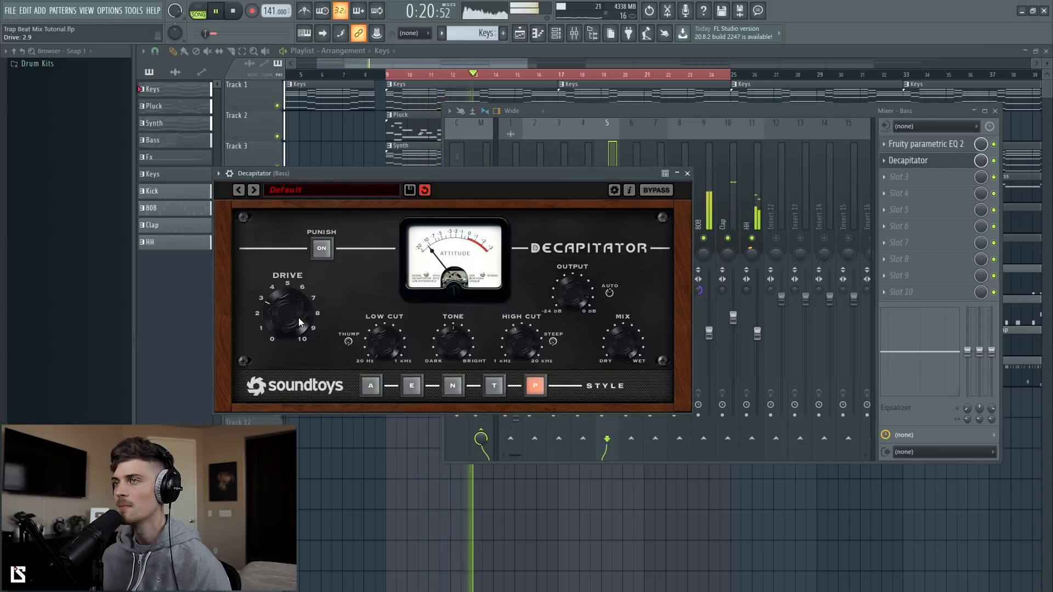
left_click(689, 173)
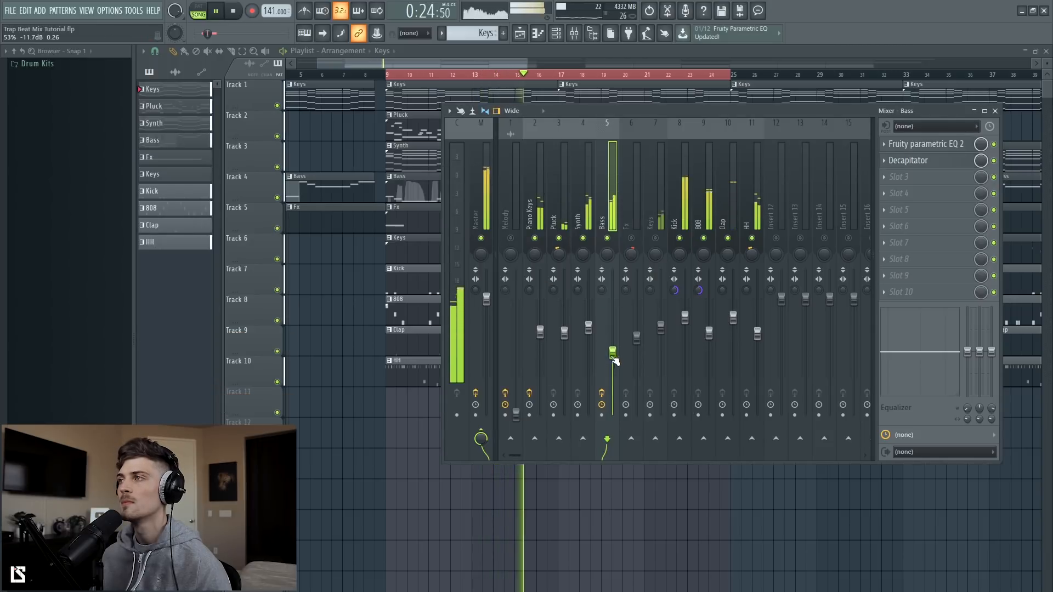
left_click(686, 186)
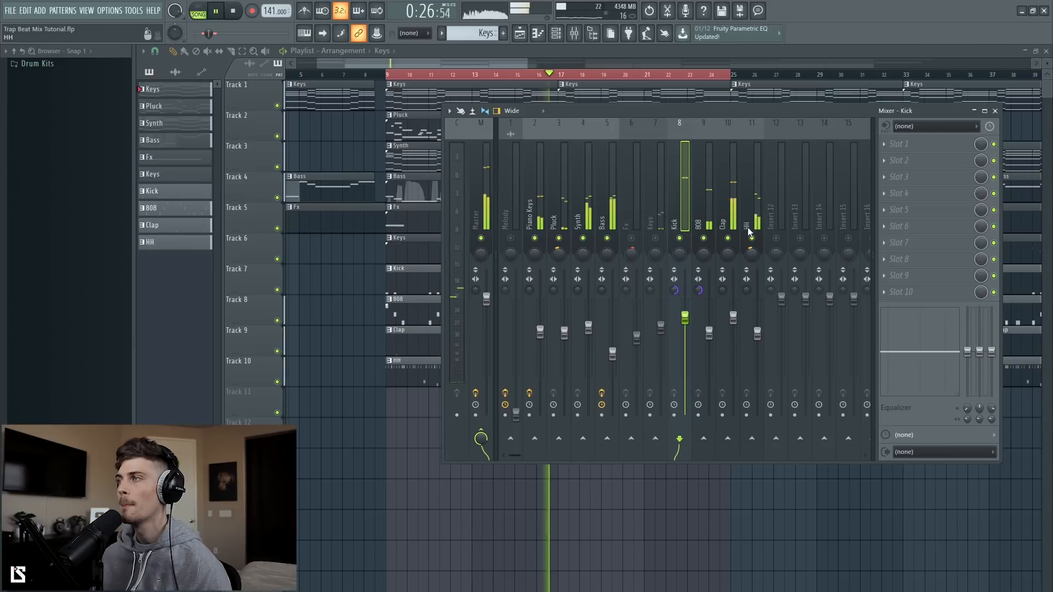
left_click(759, 339)
Solo the Piano Keys track and restart playback from the loop's beginning.
left_click(564, 244)
left_click(540, 244)
key("space")
right_click(536, 240)
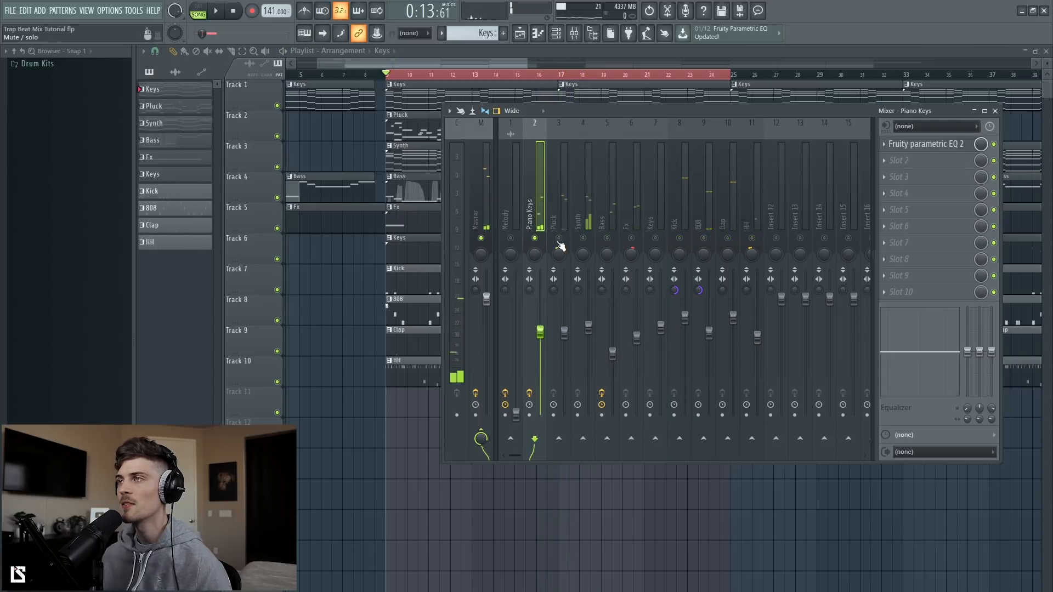
key("space")
Solo the Synth track during playback and bring the Piano Keys, Pluck and Bass back in for comparison.
left_click(590, 222)
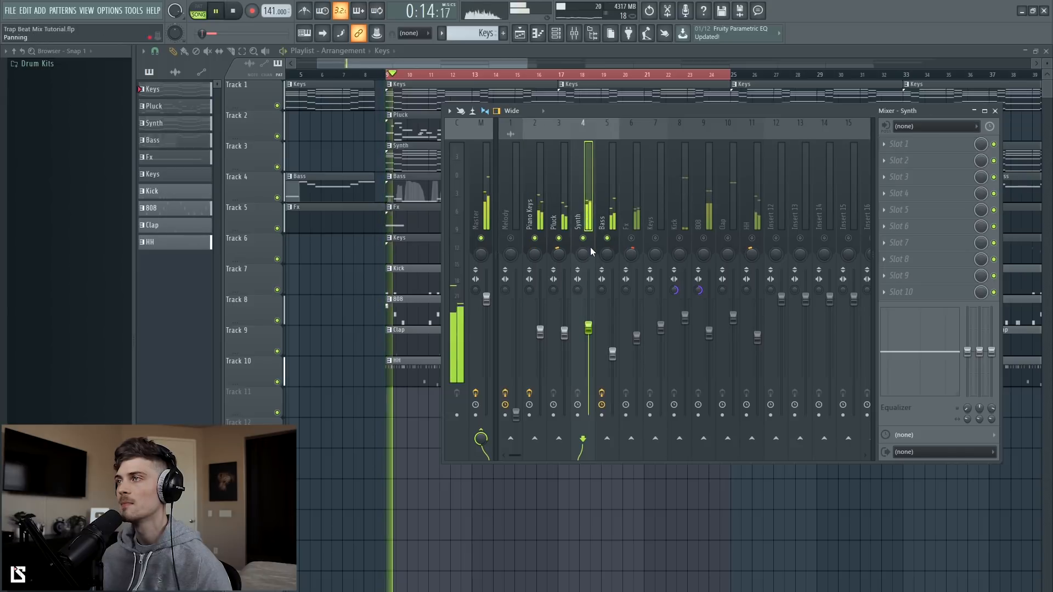
right_click(584, 239)
left_click(535, 238)
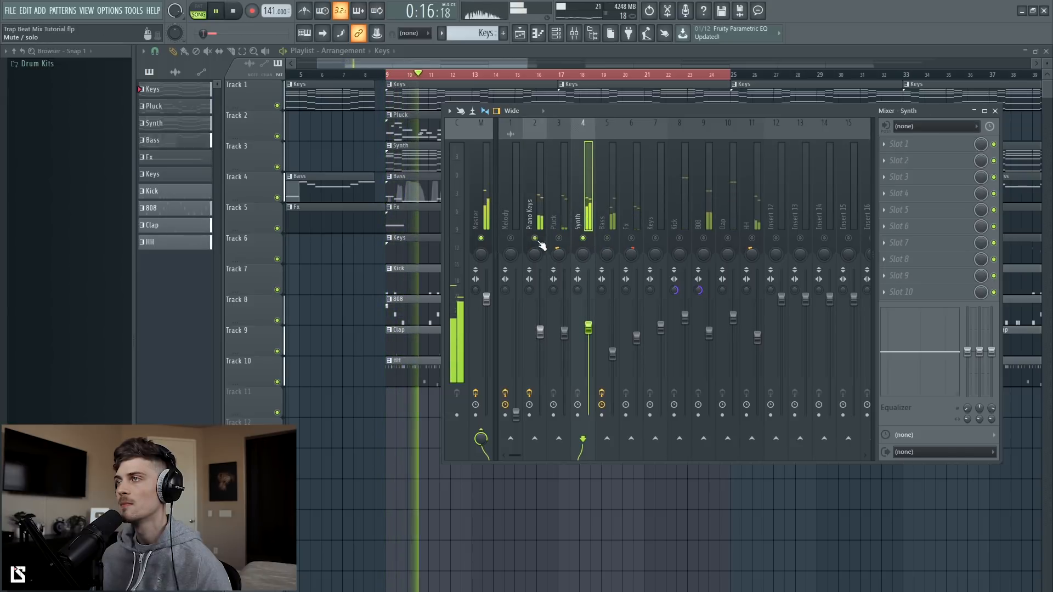
left_click(559, 238)
left_click(606, 237)
Insert Fruity Parametric EQ 2 in the Synth track's first slot and cut its low end with the band 1 low shelf.
left_click(900, 144)
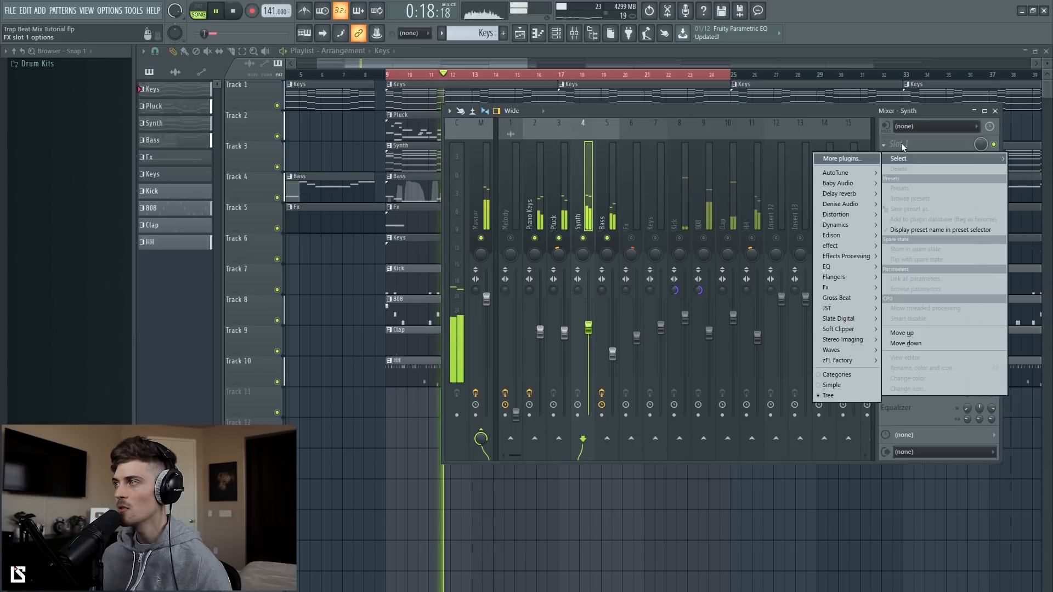
mouse_move(827, 269)
left_click(773, 267)
left_click_drag(202, 235, 245, 237)
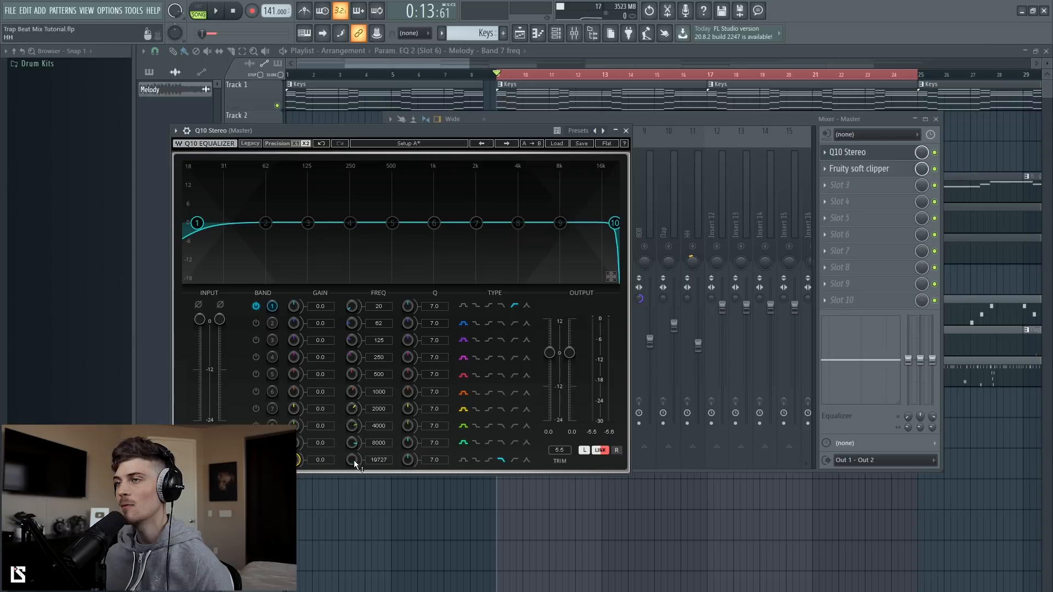
Sweep the band 10 low-pass of the Master's Q10 down to 273 Hz and on to 98 Hz to audition the low end.
mouse_move(351, 459)
left_mouse_down()
mouse_move(351, 482)
mouse_move(351, 472)
left_mouse_up()
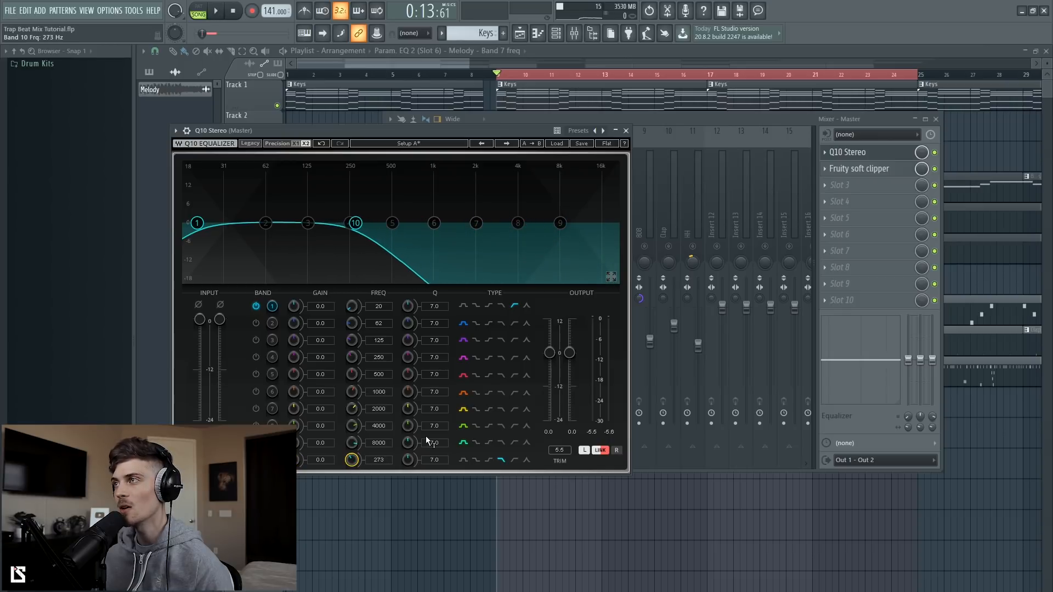
left_click(638, 133)
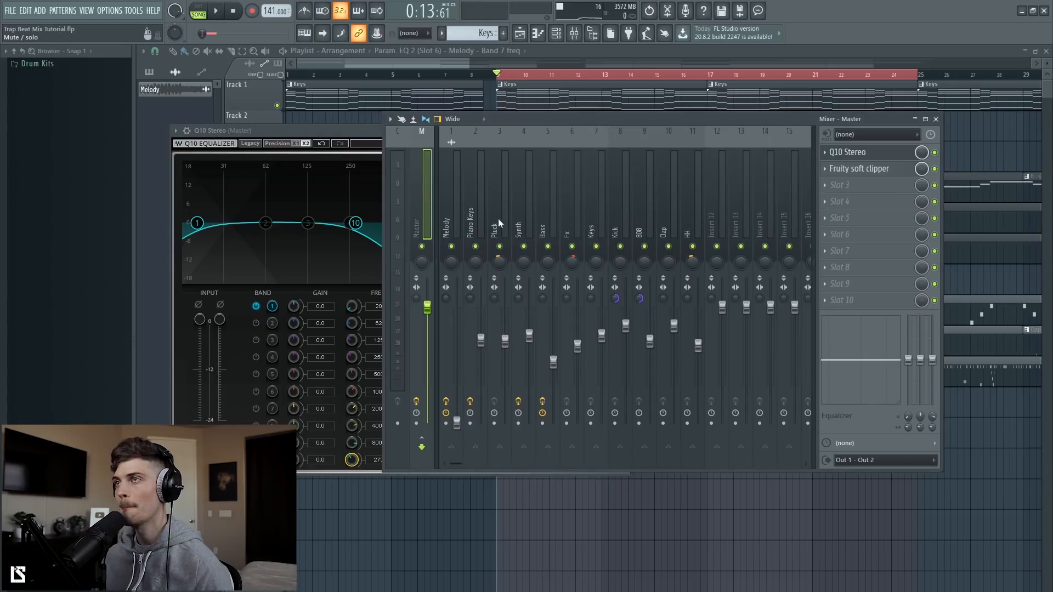
key("space")
left_click(372, 228)
left_click_drag(298, 470, 298, 475)
left_click_drag(359, 464, 359, 478)
key("space")
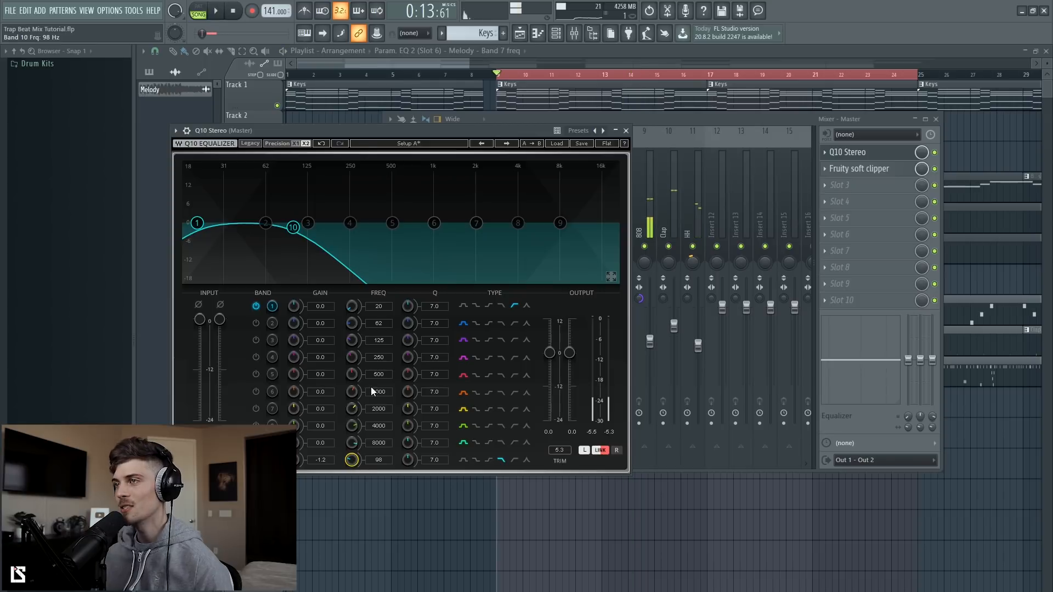
Reset band 10 of the Master's Q10 to 16000 Hz and 0.0 dB gain, and close the plugin.
double_click(352, 461)
double_click(298, 463)
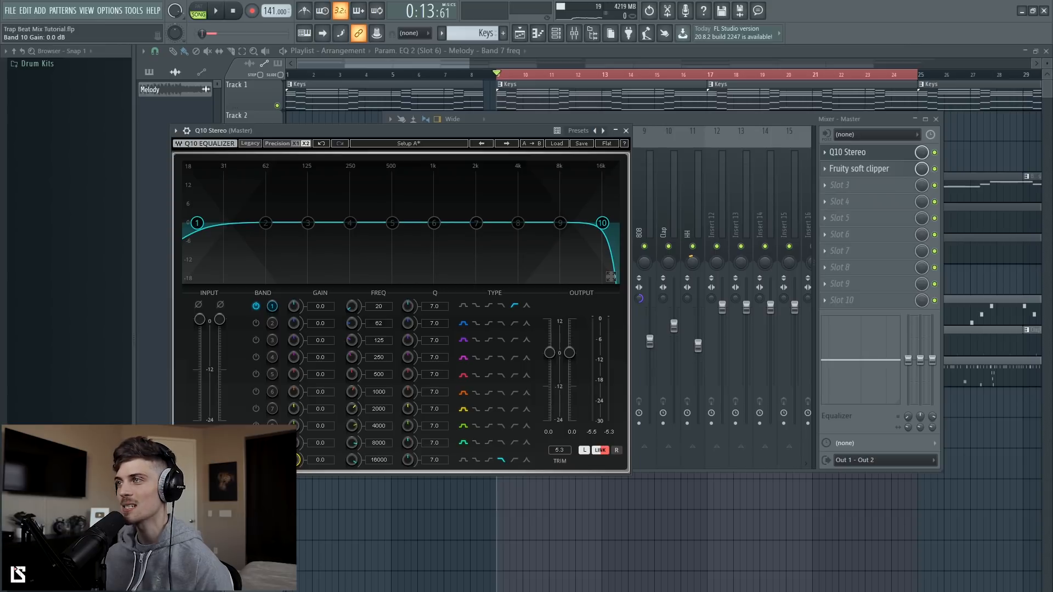
left_click(626, 131)
left_click_drag(622, 119, 604, 129)
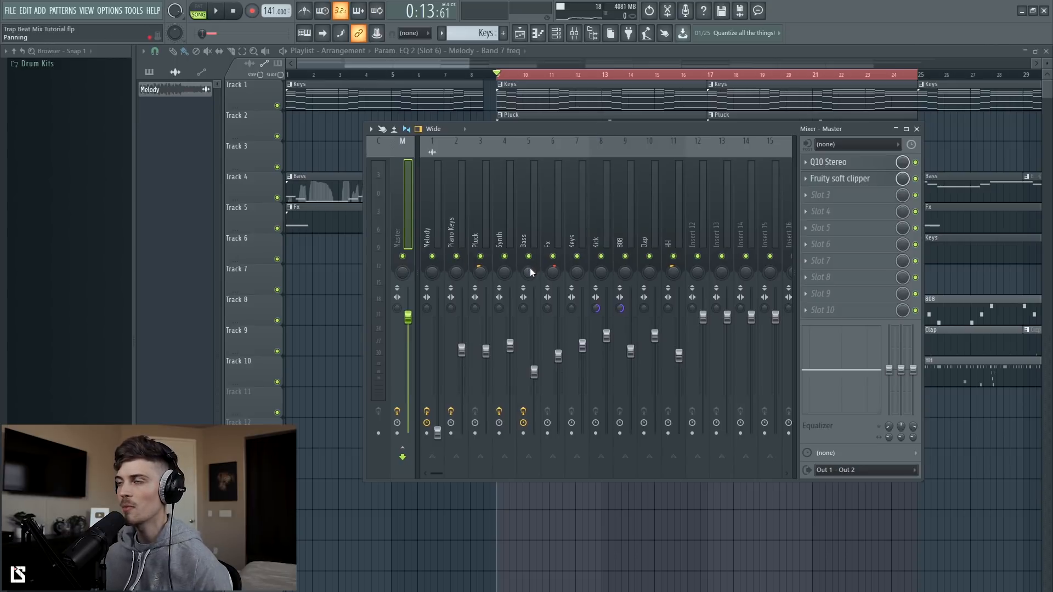
Raise the Piano Keys fader slightly while the full beat plays, and stop playback.
key("space")
left_click(631, 236)
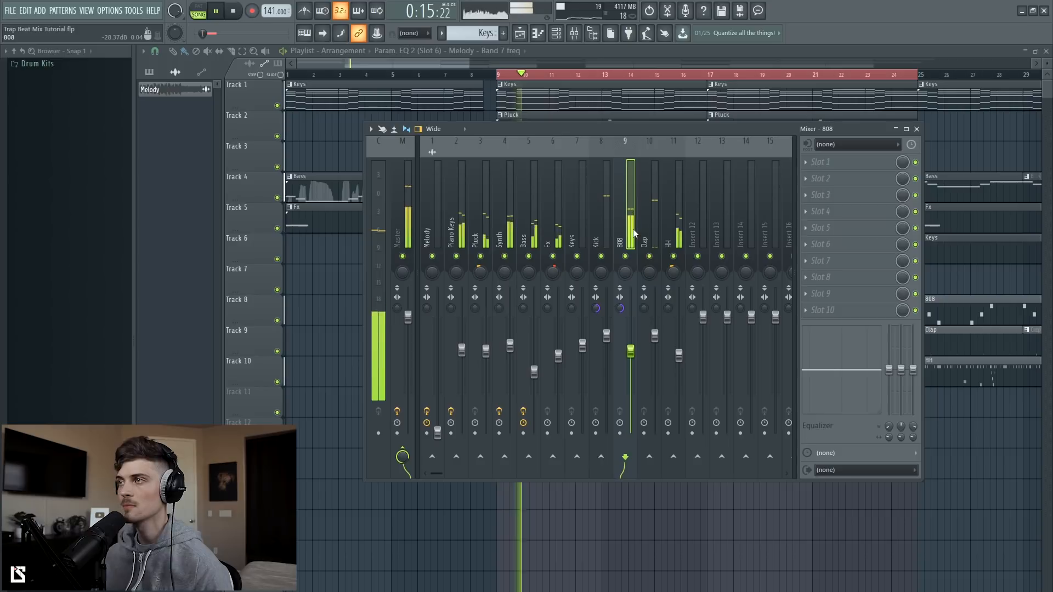
left_click(462, 350)
left_click_drag(463, 351, 462, 341)
key("space")
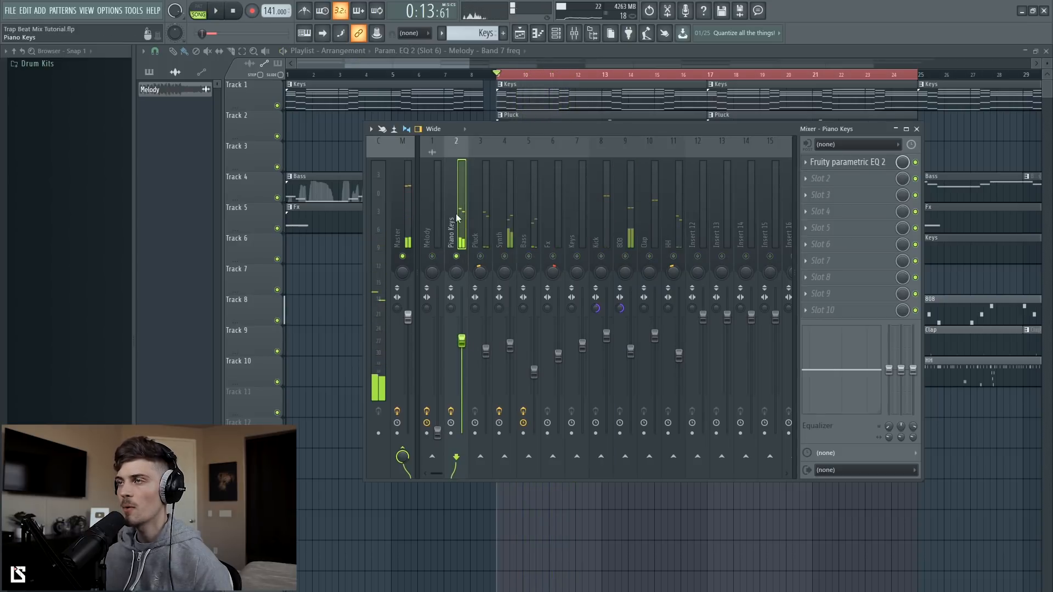
Audition the Synth with the Piano Keys and cut its highs with the EQ's band 7 high shelf around 4364 Hz.
left_click(509, 241)
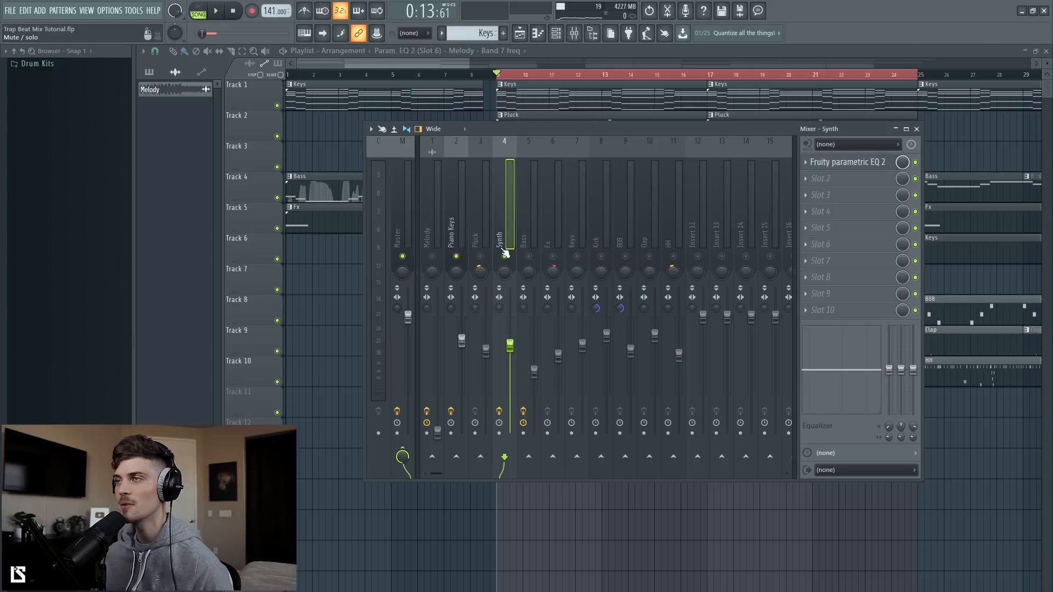
key("space")
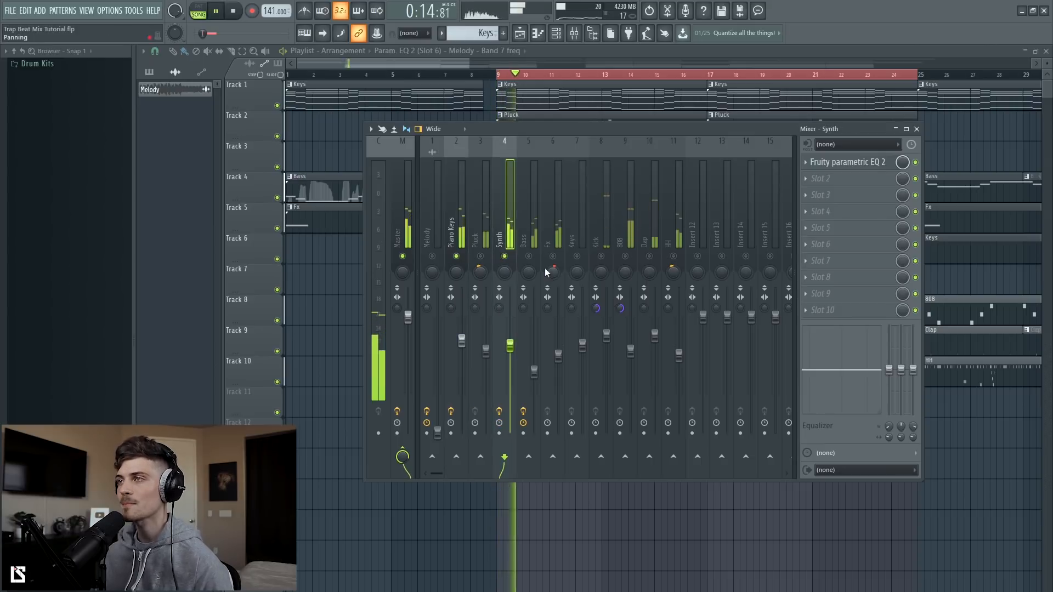
key("space")
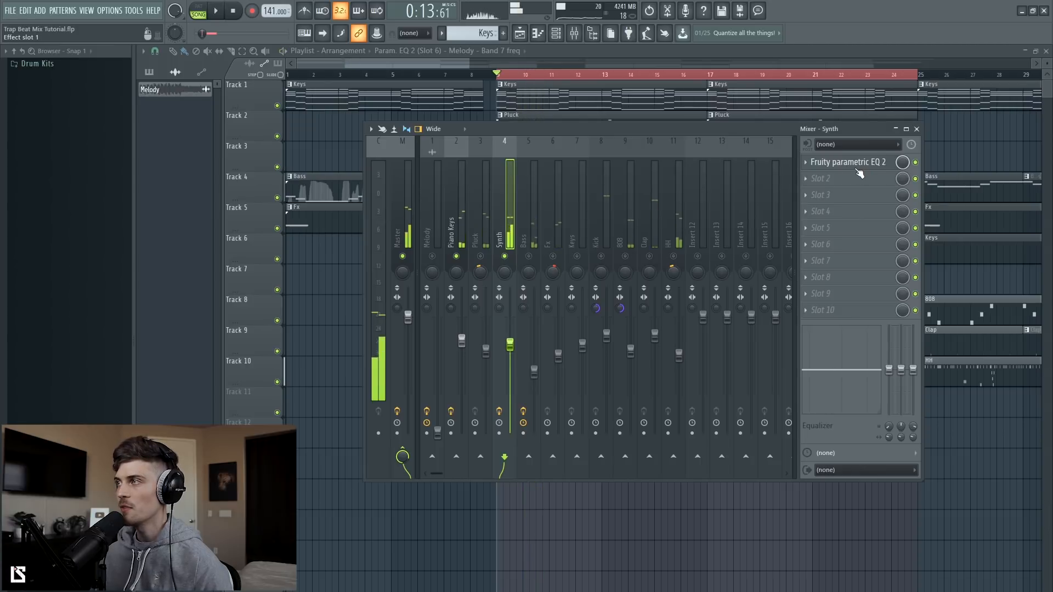
left_click(860, 164)
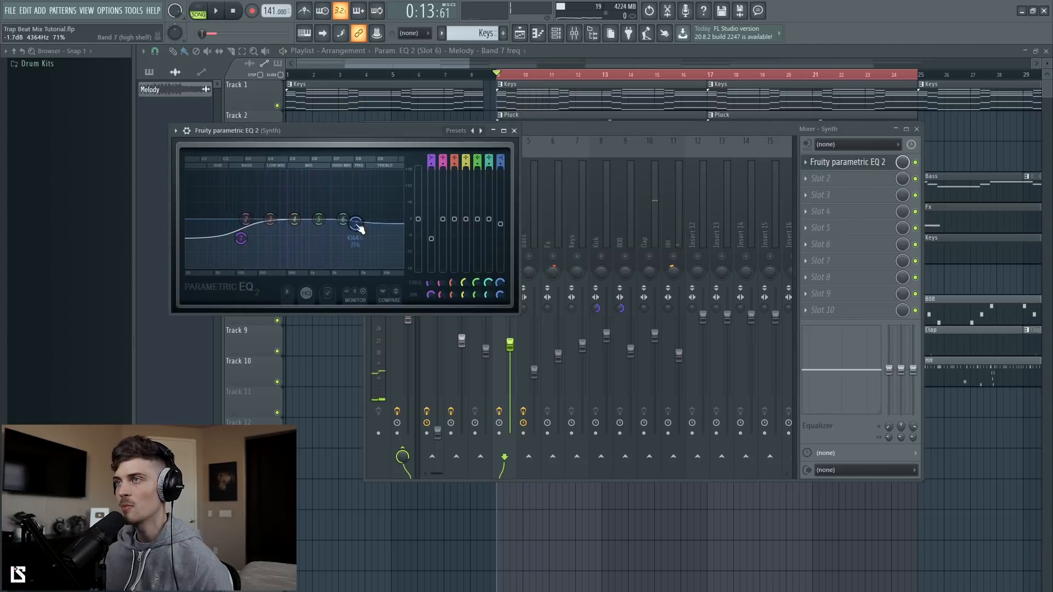
Insert the Waves Kramer Tape Stereo plugin in the Synth track's second slot.
left_click(821, 178)
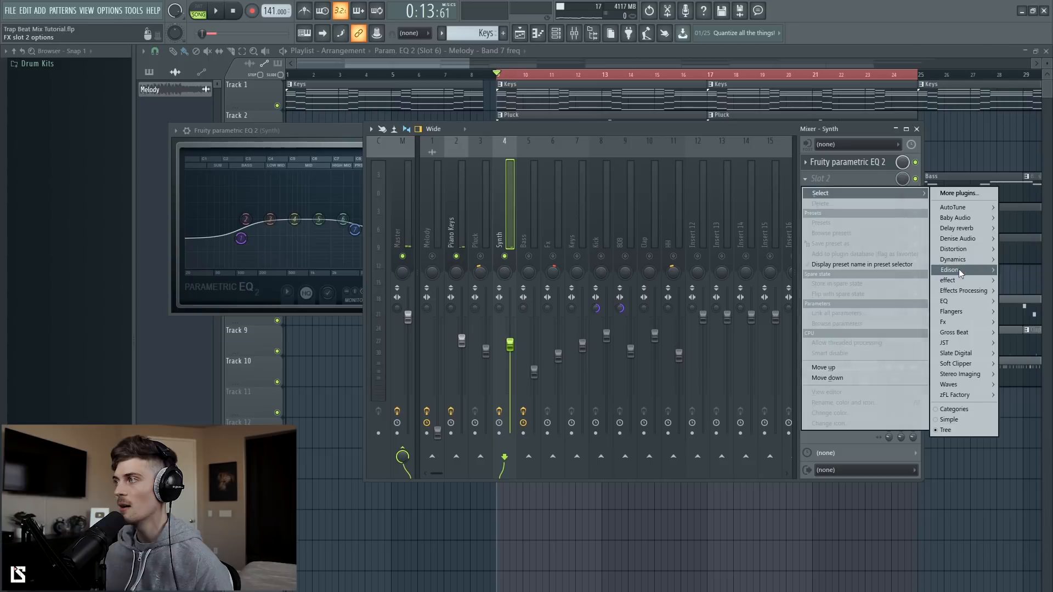
mouse_move(952, 285)
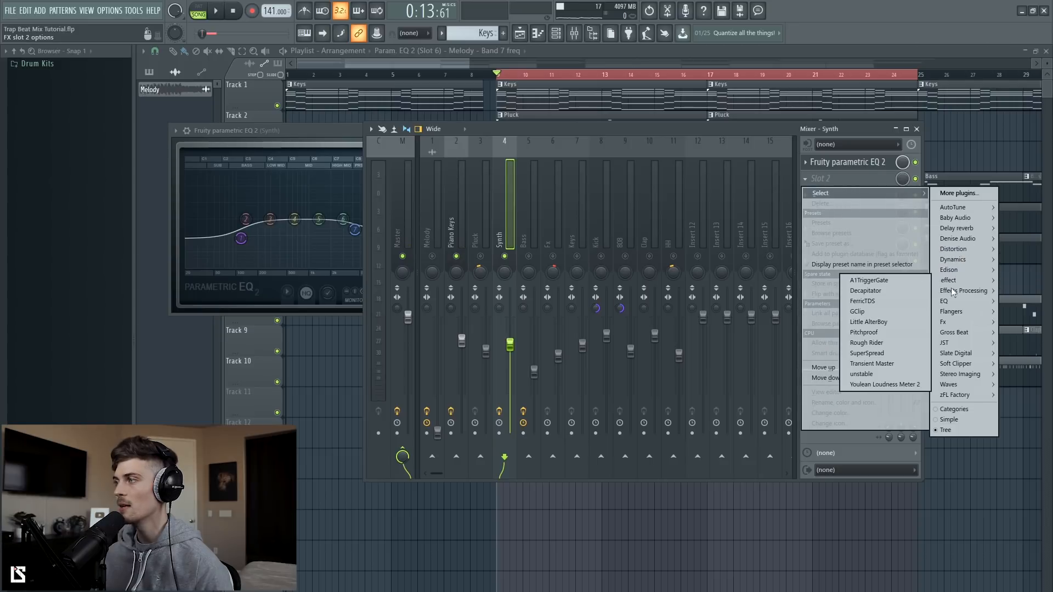
mouse_move(955, 385)
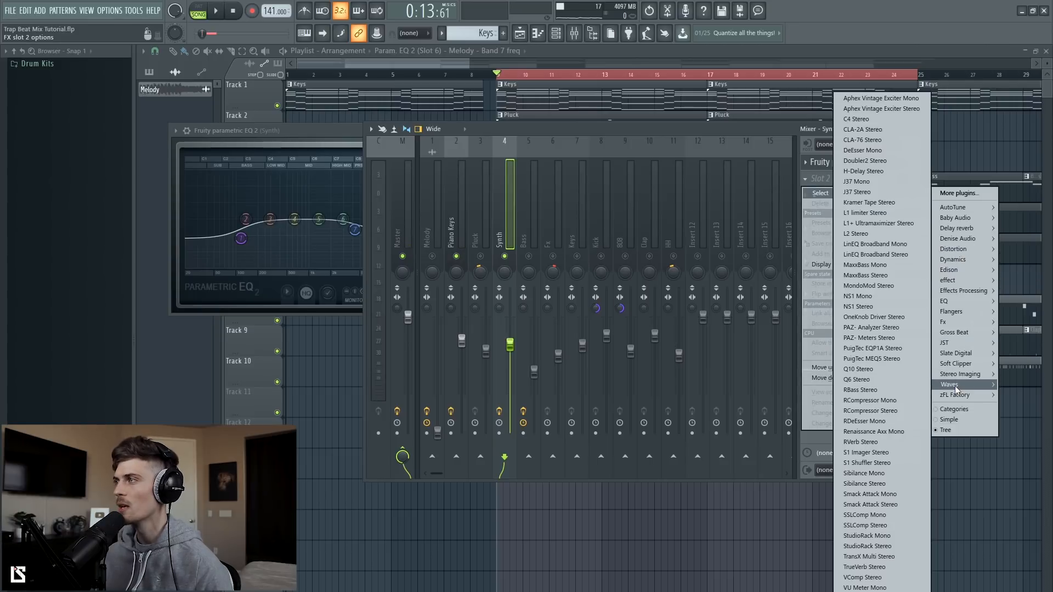
left_click(872, 202)
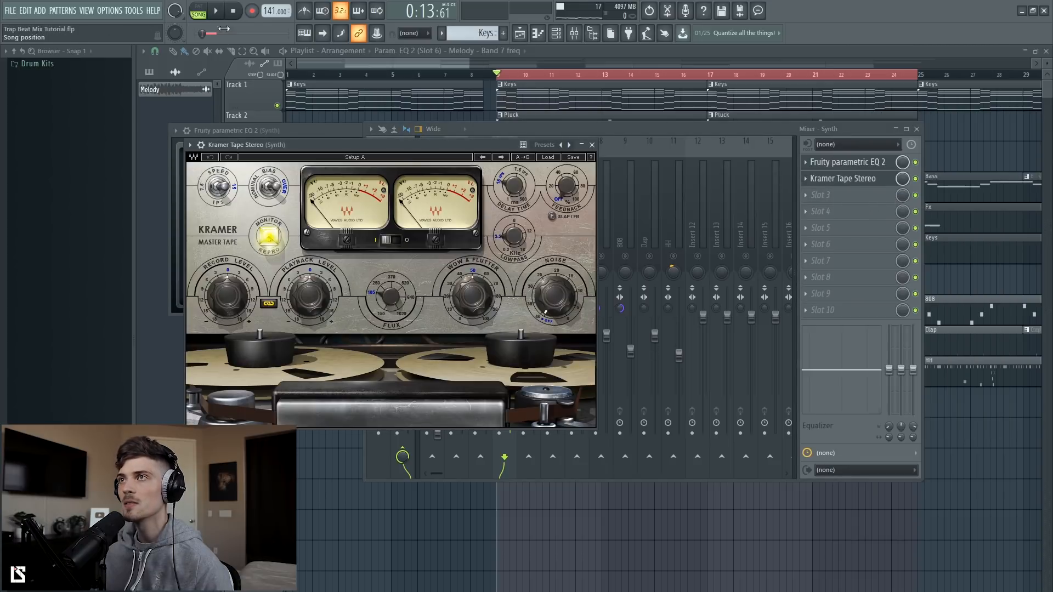
Set Kramer Tape's Flux to 370 and Wow & Flutter to about 24.8 during playback, and close the plugin.
left_click(216, 11)
mouse_move(390, 296)
left_mouse_down()
mouse_move(390, 274)
mouse_move(390, 282)
left_mouse_up()
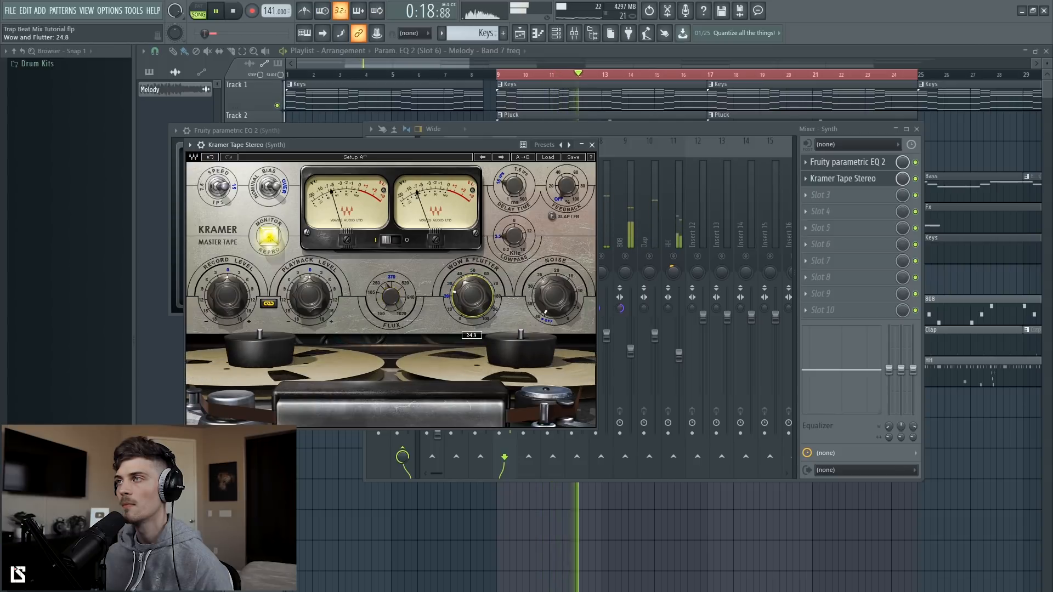
left_click(592, 144)
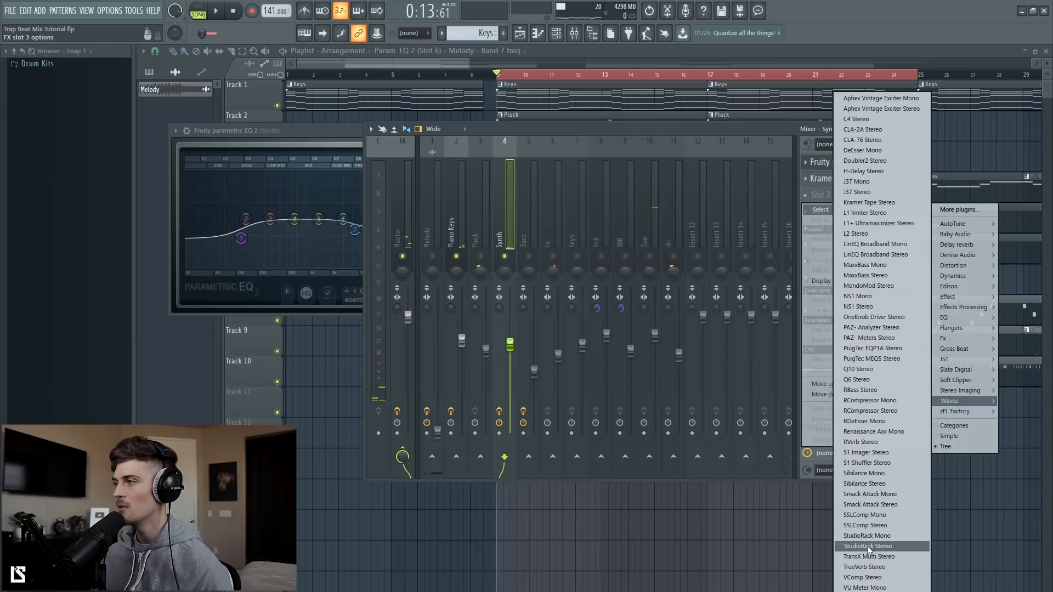
Insert S1 Imager Stereo in the Synth track's third slot, set its Width to 1.46, close it and resume playback.
left_click(869, 453)
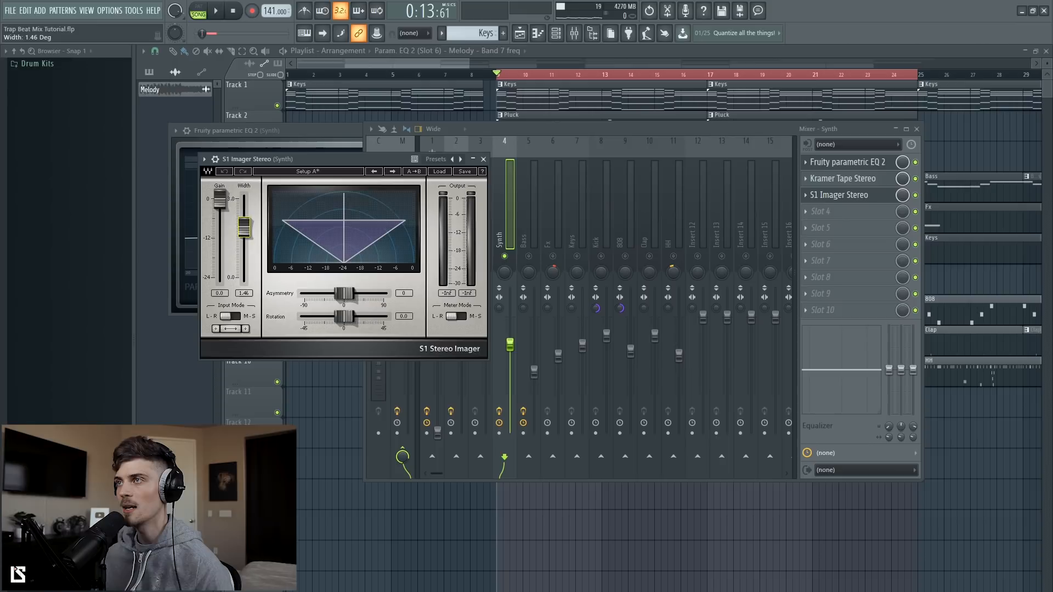
left_click(483, 159)
key("space")
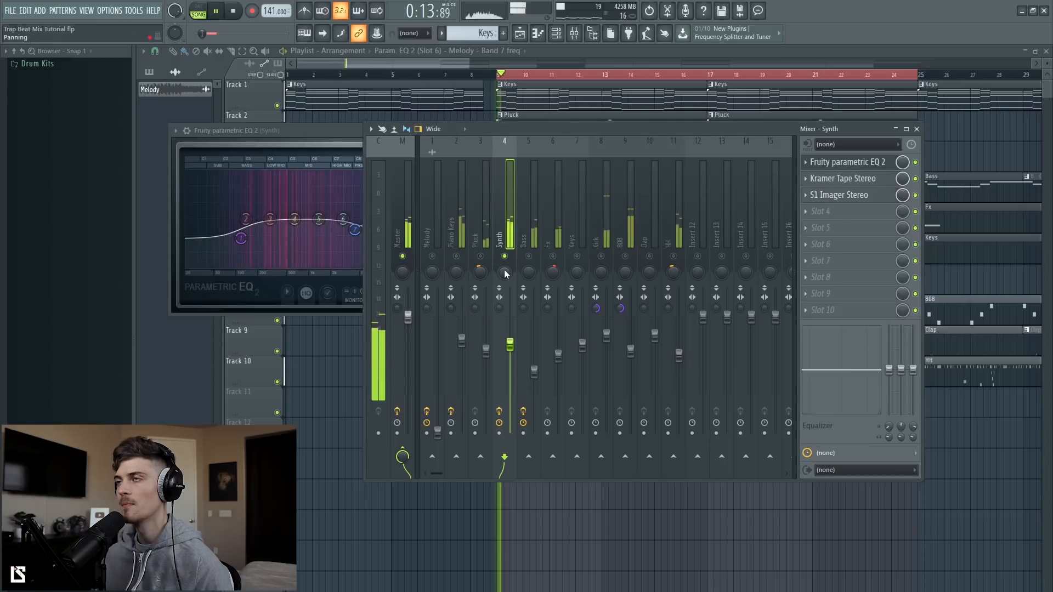
Cut the Synth EQ's band 4 by about 2.3 dB at 645 Hz with a 24% bandwidth, and close the EQ.
left_click(321, 135)
mouse_move(295, 219)
left_mouse_down()
mouse_move(294, 176)
mouse_move(297, 230)
left_mouse_up()
scroll(297, 231, "down", 5)
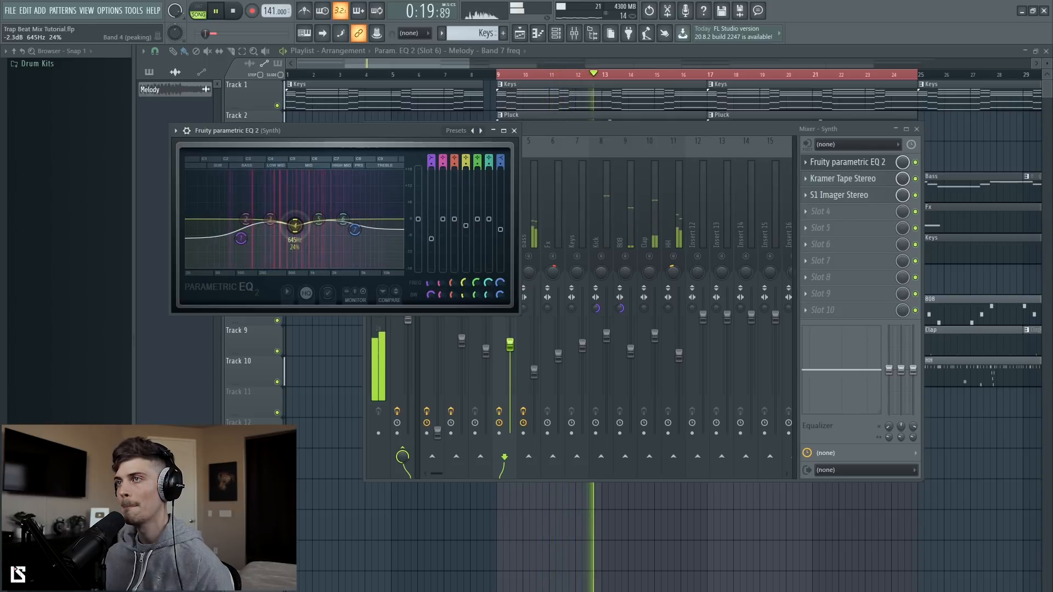
left_click(514, 131)
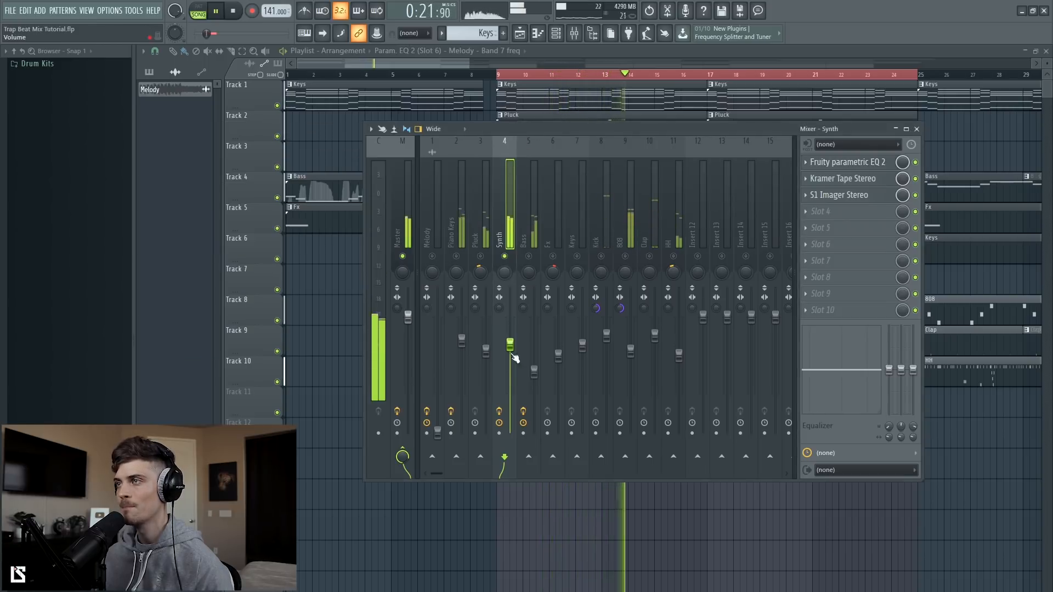
Unmute the Piano Keys and Pluck alongside the Synth, lower the Pluck fader slightly, and stop playback.
left_click(498, 412)
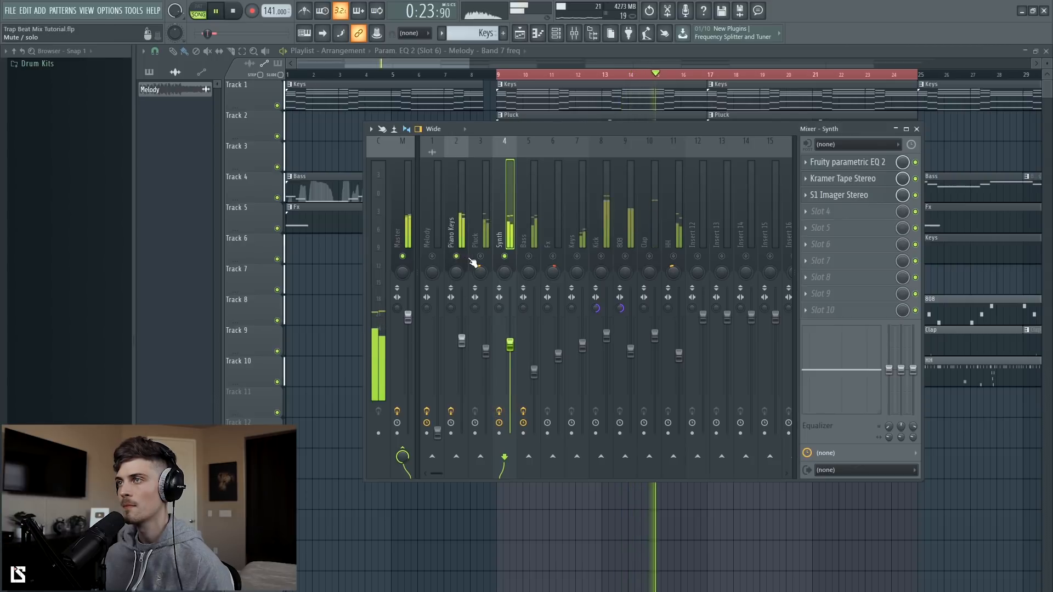
left_click(486, 263)
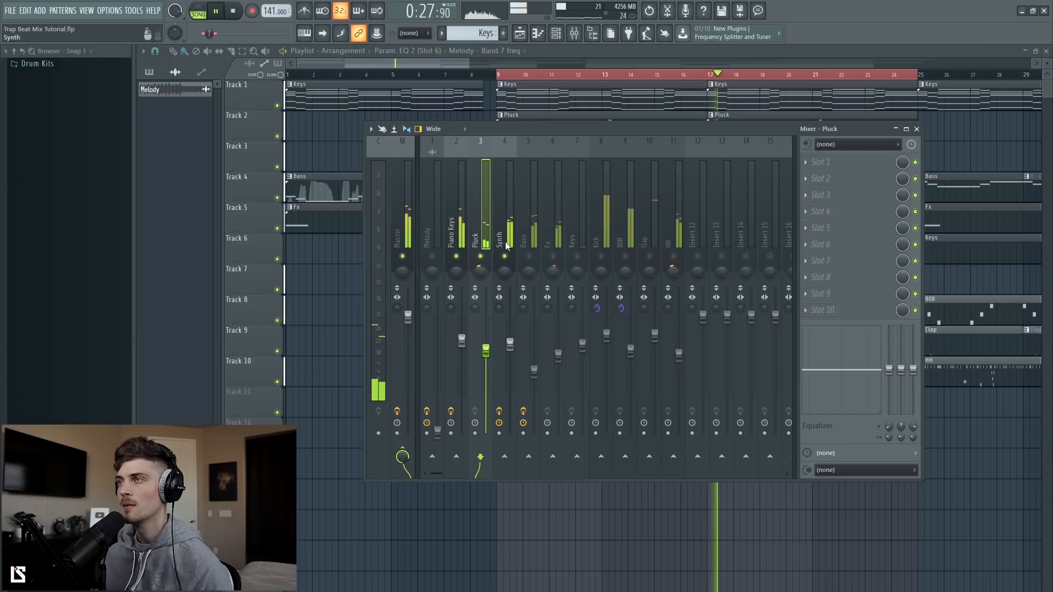
key("space")
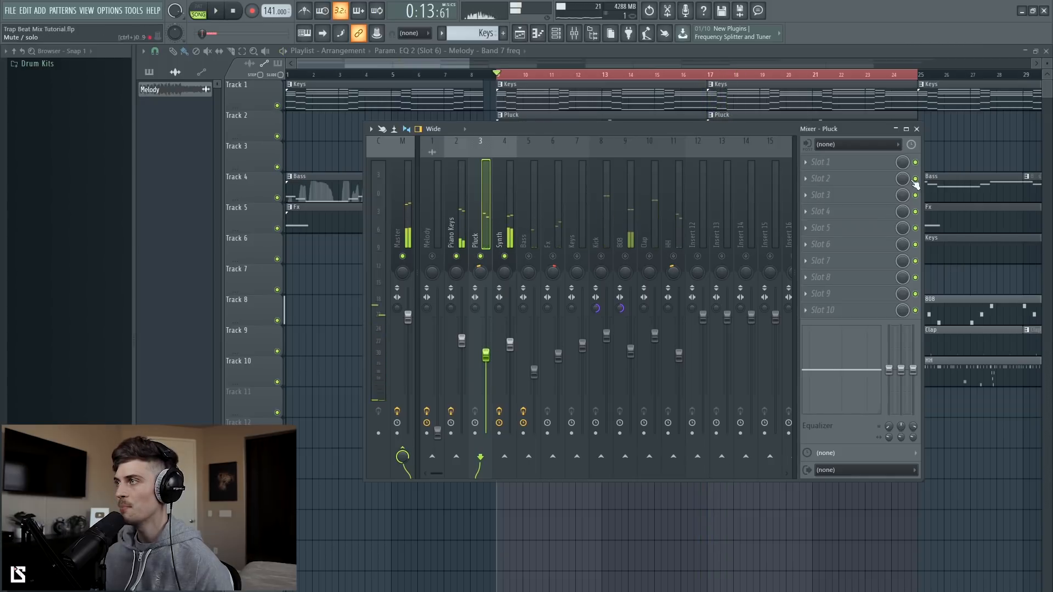
Insert RVerb Stereo in the Pluck track's first slot, lower its Reverb level to about -6.6 dB and set Wet/Dry to about 41%.
left_click(850, 163)
mouse_move(958, 328)
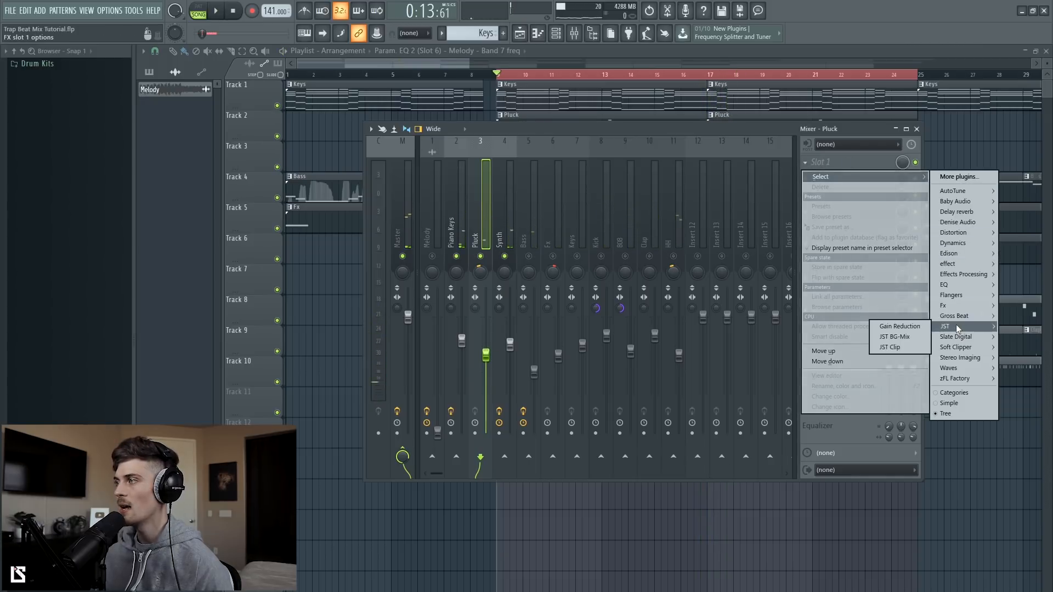
mouse_move(949, 373)
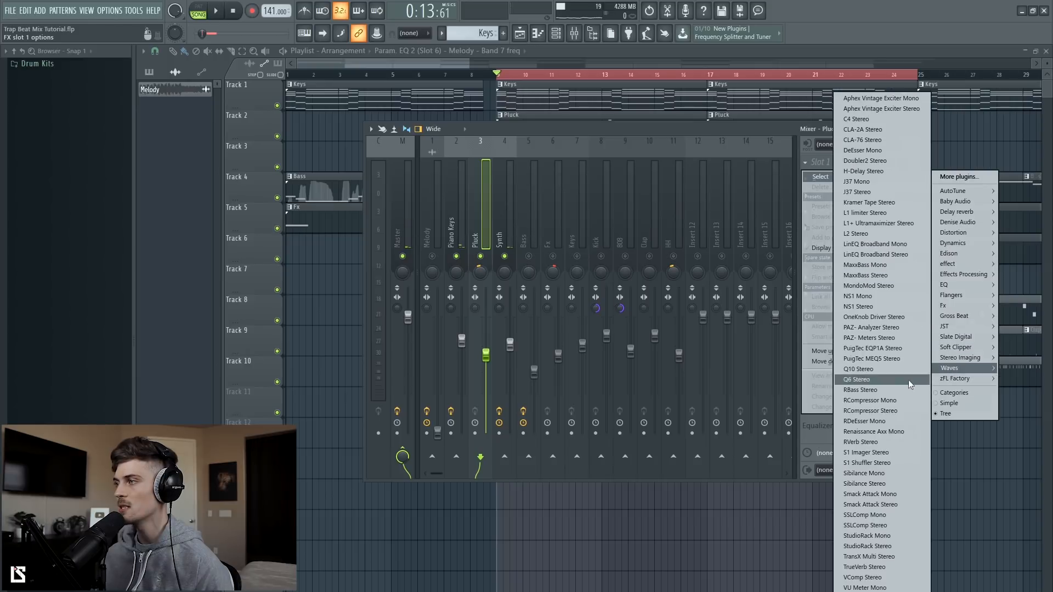
left_click(877, 439)
left_click_drag(387, 219, 387, 230)
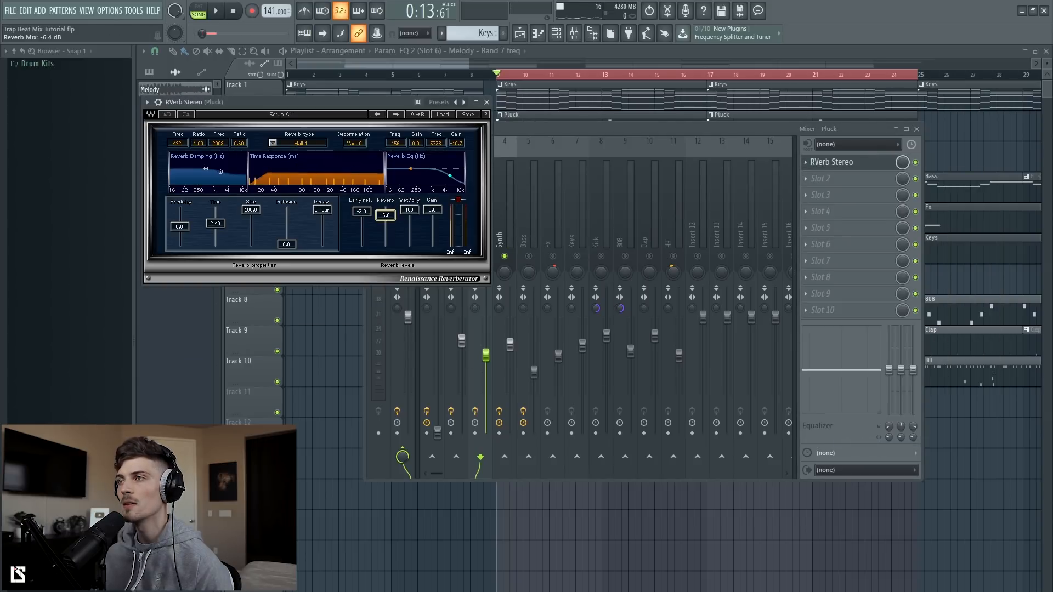
left_click_drag(357, 102, 443, 148)
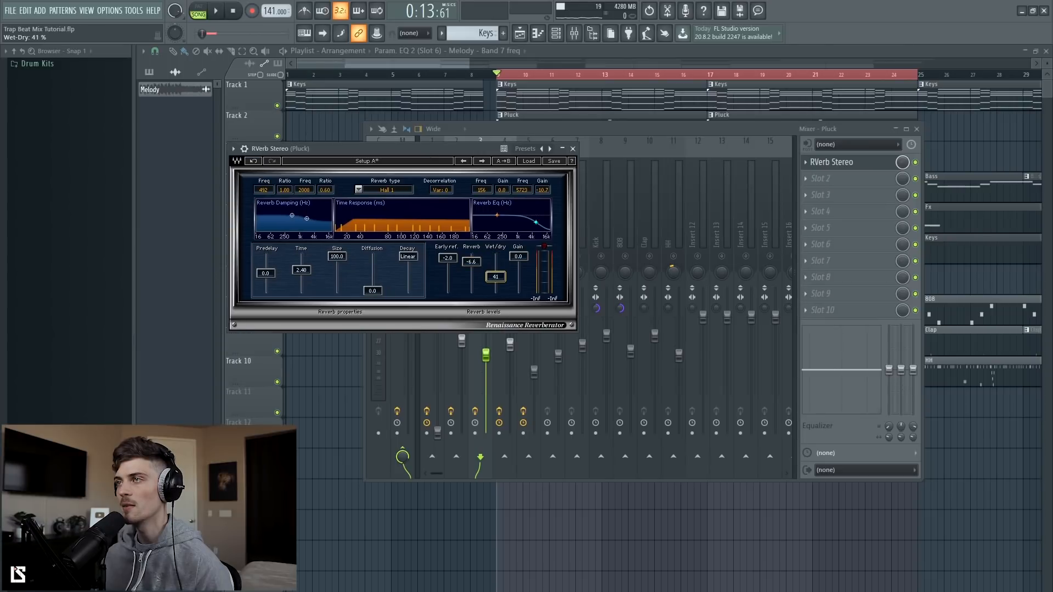
Set RVerb's reverb type to Chamber, its Time to about 2.67 s and Wet/Dry to about 26% during playback, and close it.
scroll(376, 189, "down", 1)
key("space")
left_click_drag(298, 276, 299, 273)
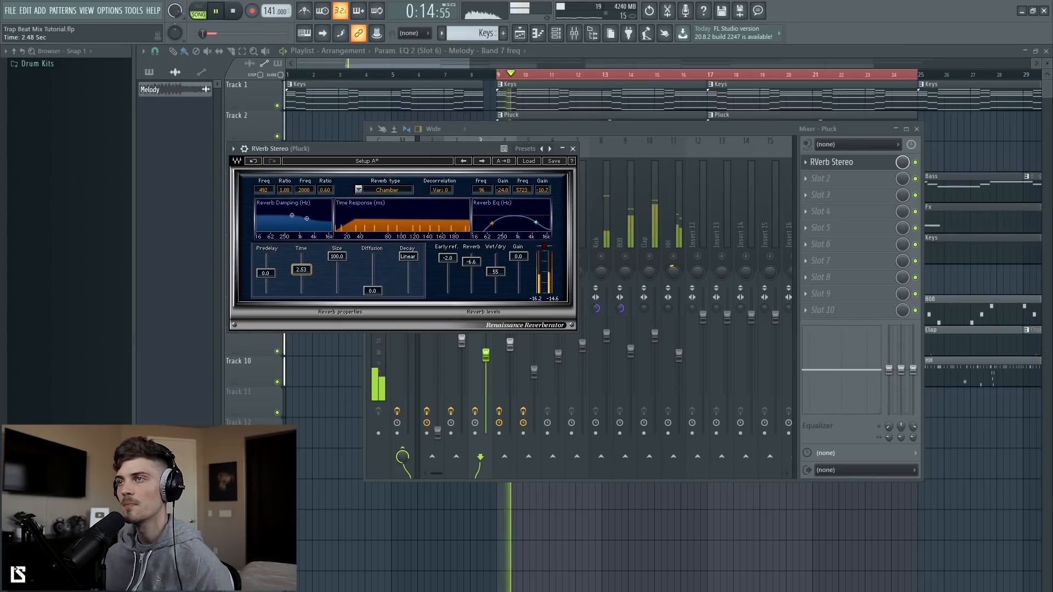
left_click_drag(495, 281, 495, 285)
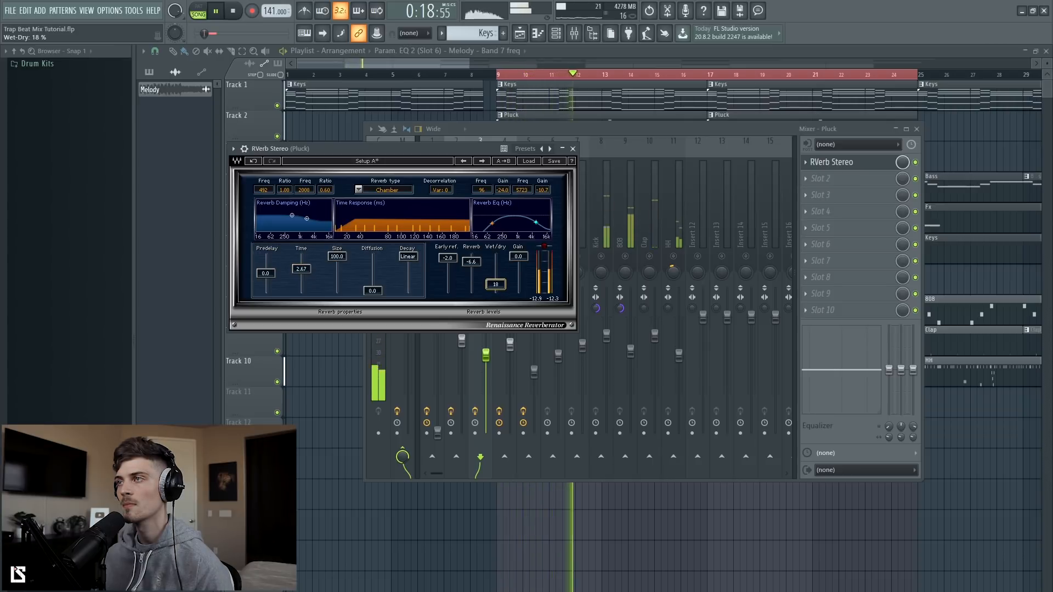
left_click_drag(495, 282, 495, 281)
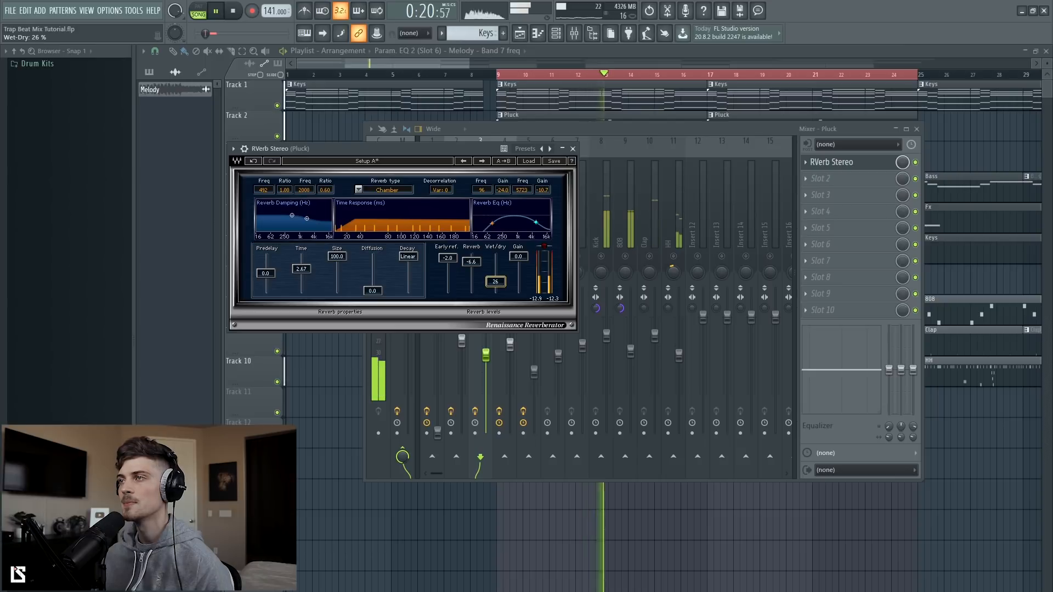
left_click(573, 149)
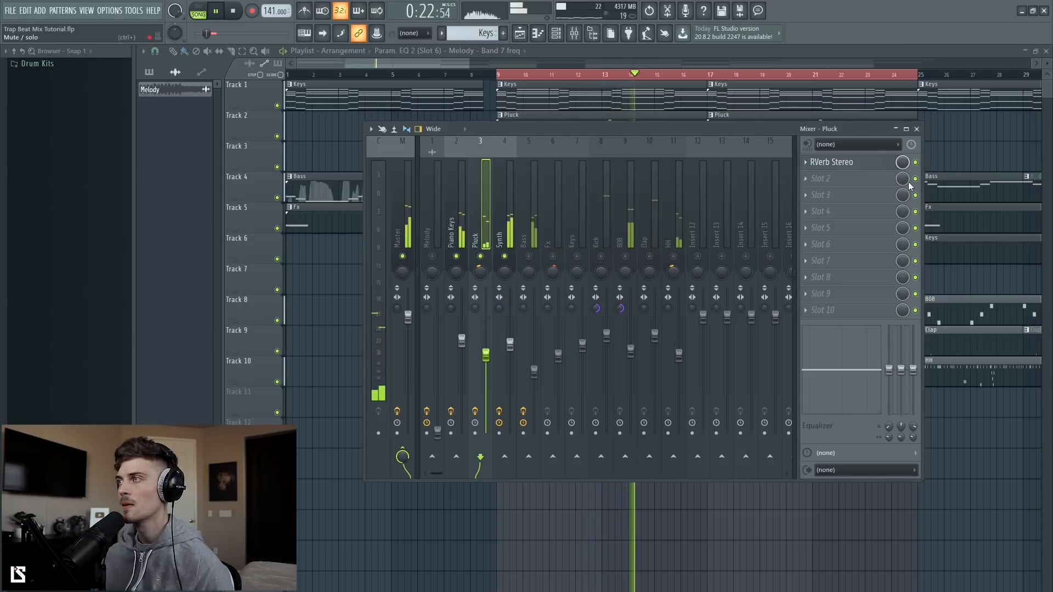
Insert Fruity Parametric EQ 2 before RVerb on the Pluck, roll off the lows with band 1, flatten band 7, close the EQ and stop playback.
left_click(863, 162)
mouse_move(862, 176)
mouse_move(951, 285)
left_click(899, 282)
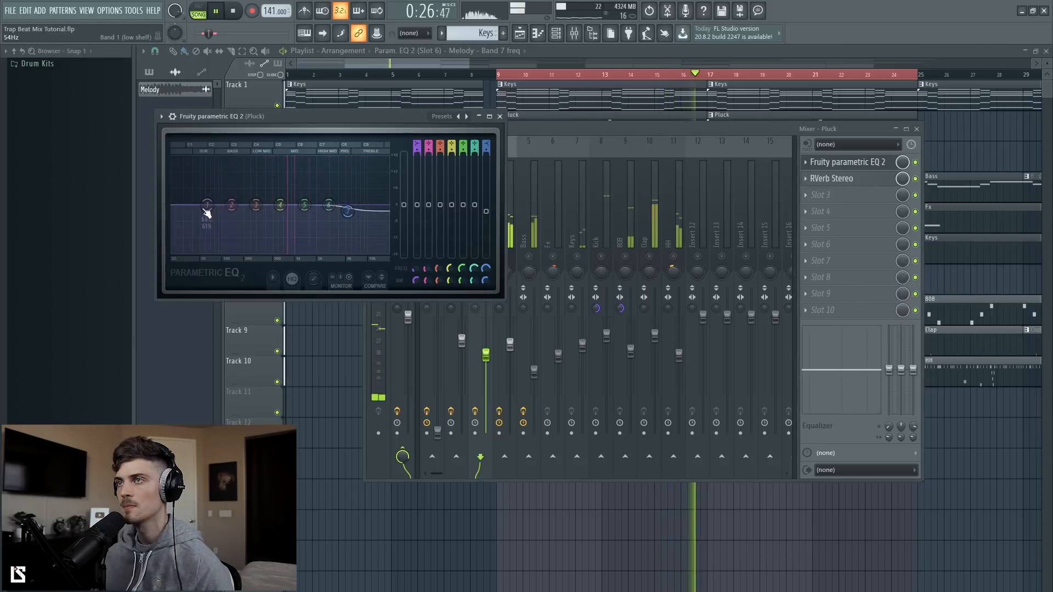
left_click_drag(207, 204, 227, 252)
left_click_drag(348, 211, 350, 205)
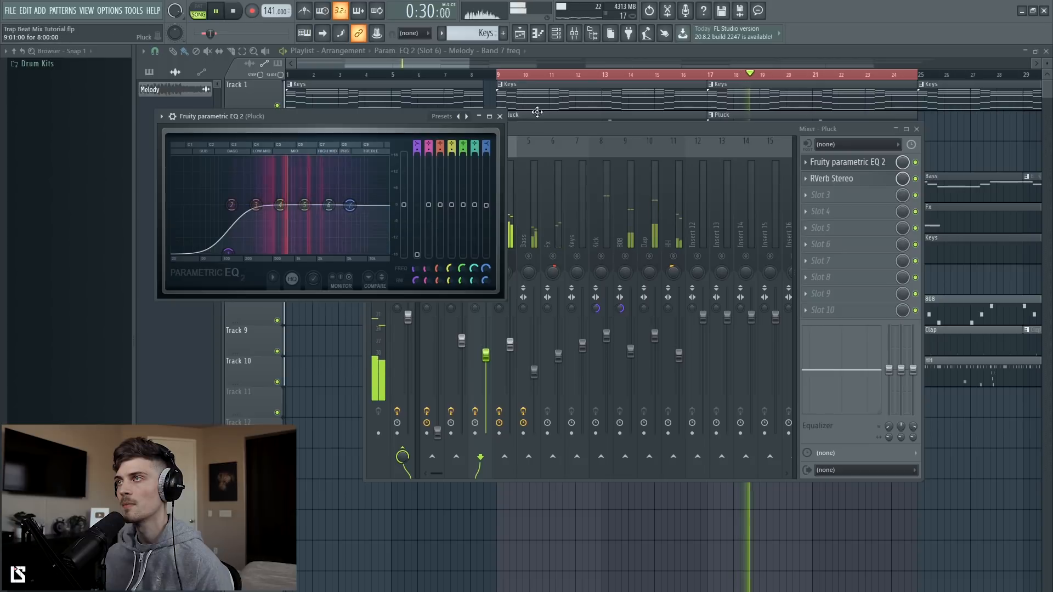
left_click(499, 117)
key("space")
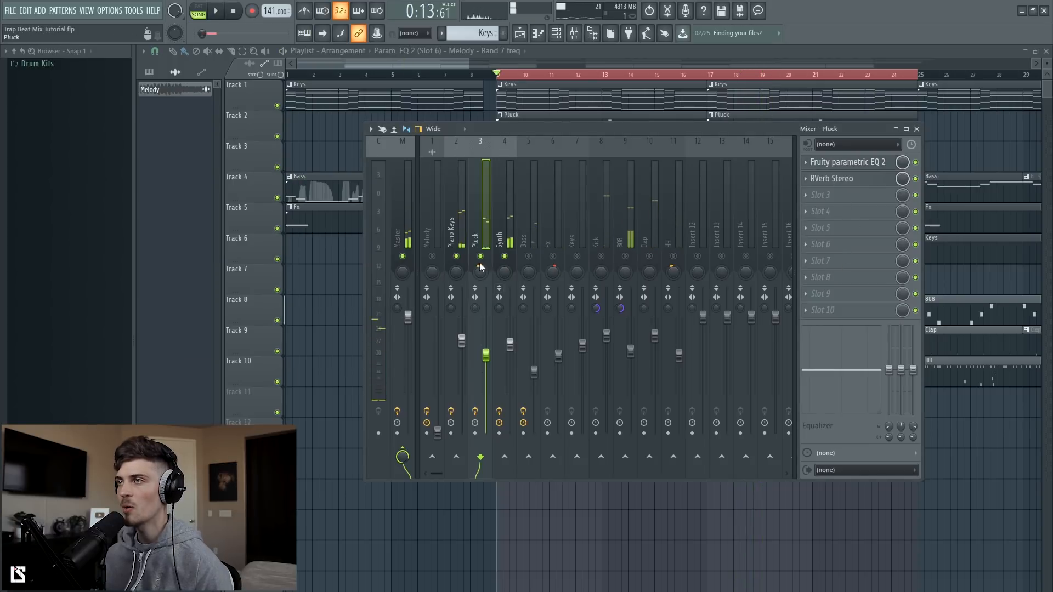
Insert Transient Master in the Pluck's third slot, reduce its Attack to about -21%, close it and replay the Pluck.
left_click(838, 201)
mouse_move(972, 298)
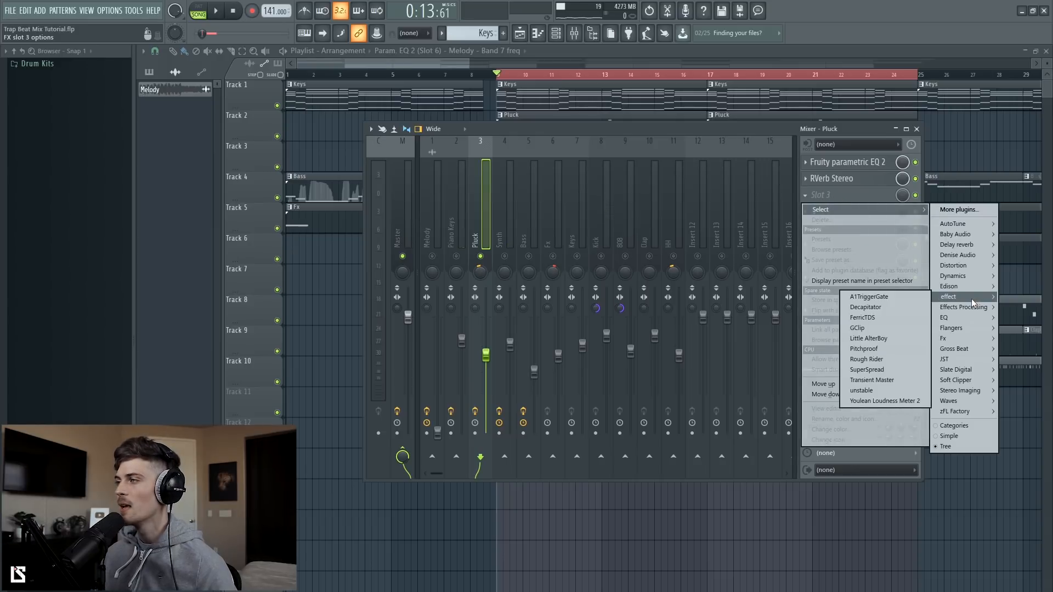
left_click(872, 380)
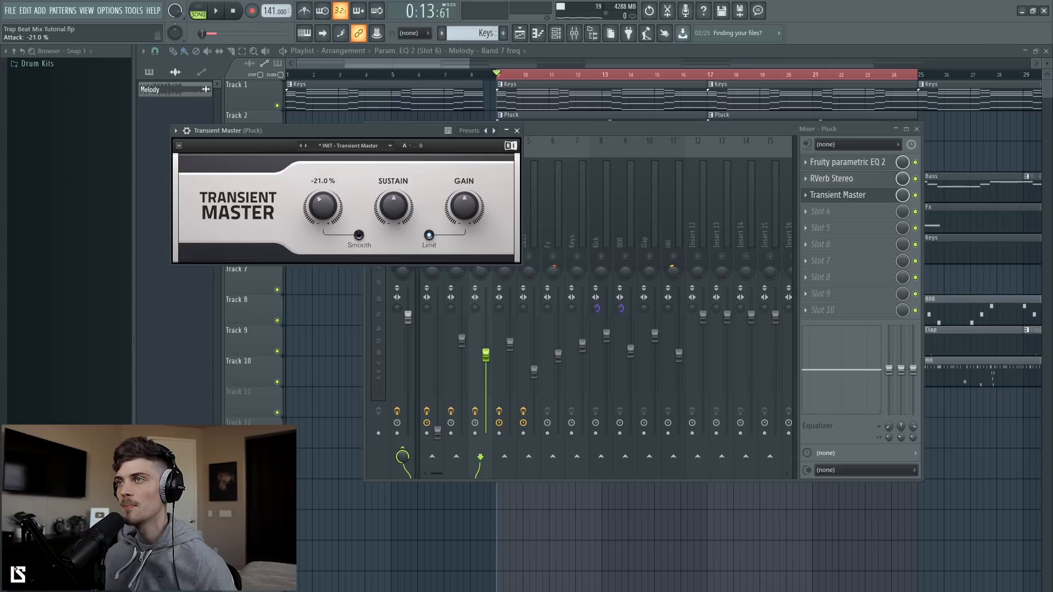
key("space")
left_click(516, 131)
key("space")
key("space")
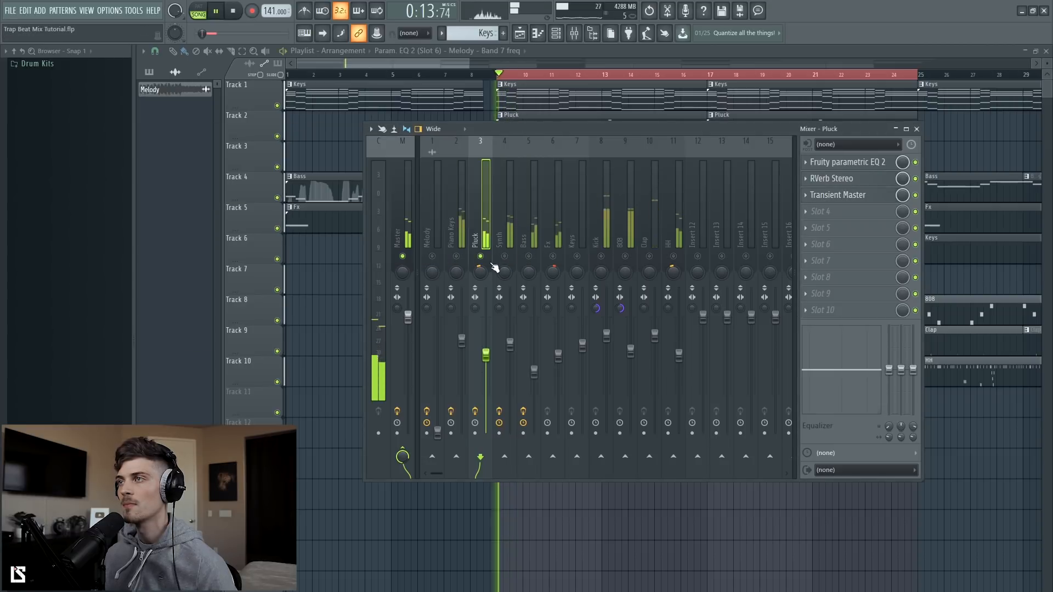
Unmute the Piano Keys, Synth, Bass and Fx, lower the Pluck fader and raise the Bass fader slightly, and select the Fx track.
left_click(456, 257)
left_click(504, 257)
left_click(528, 256)
left_click(552, 257)
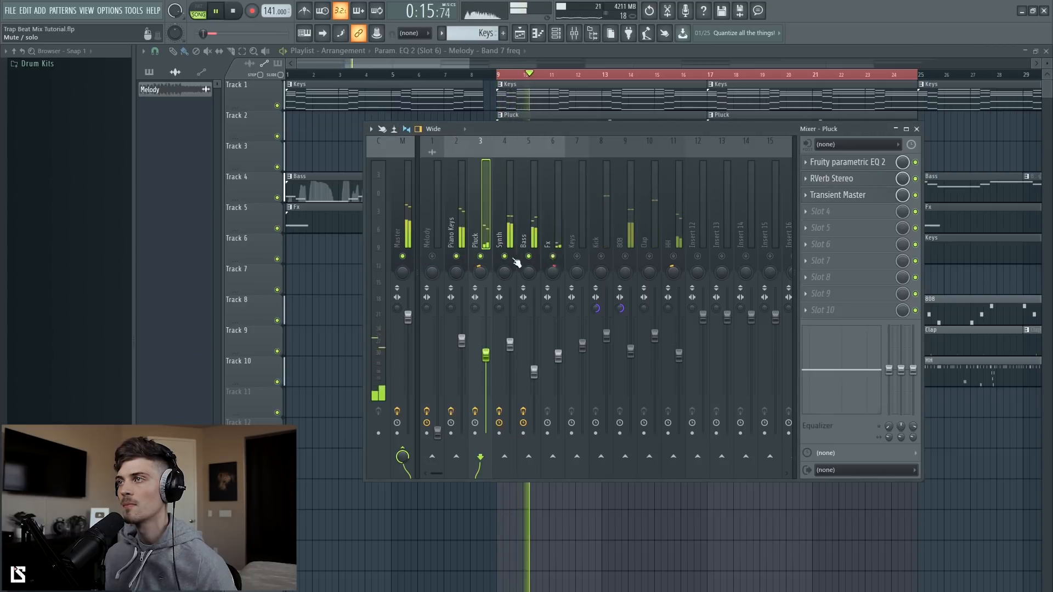
left_click_drag(486, 355, 534, 362)
left_click(555, 225)
key("space")
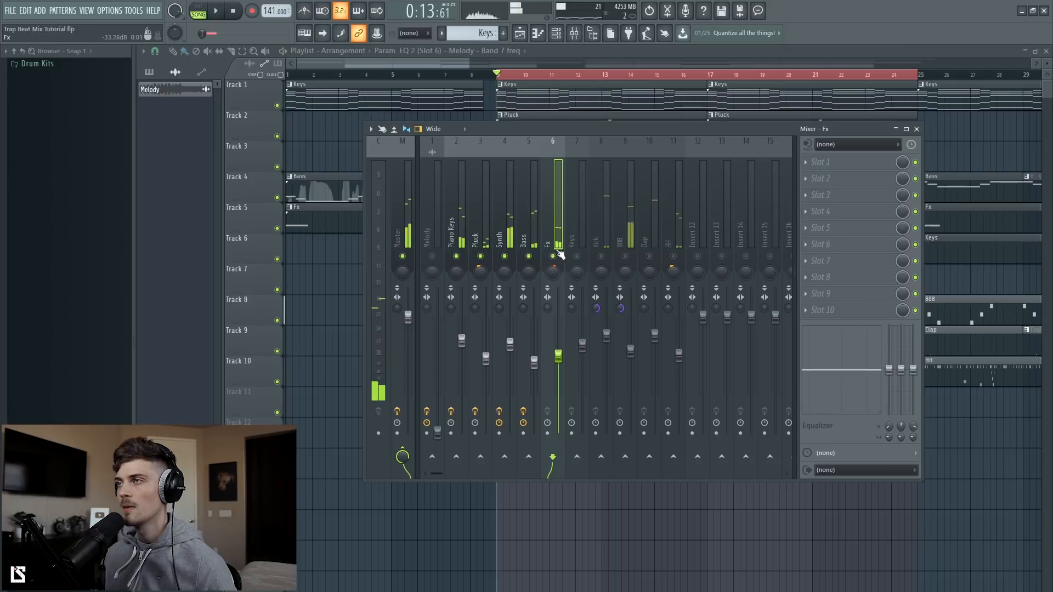
Balance the Fx track against the melody during playback by setting its fader to about -5.9 dB, and stop playback.
key("space")
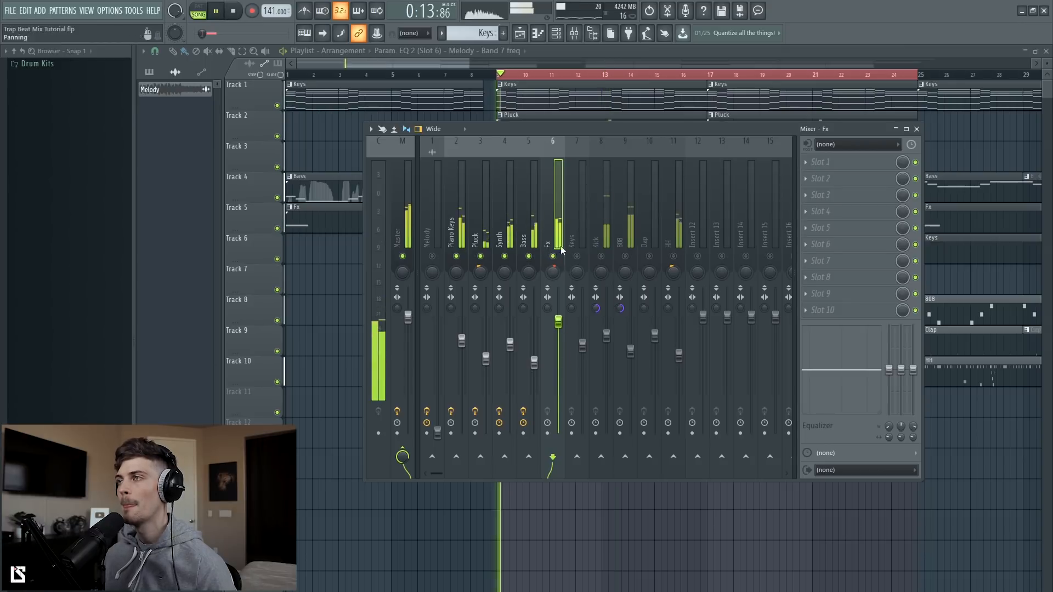
left_click_drag(562, 326, 560, 347)
key("space")
key("space")
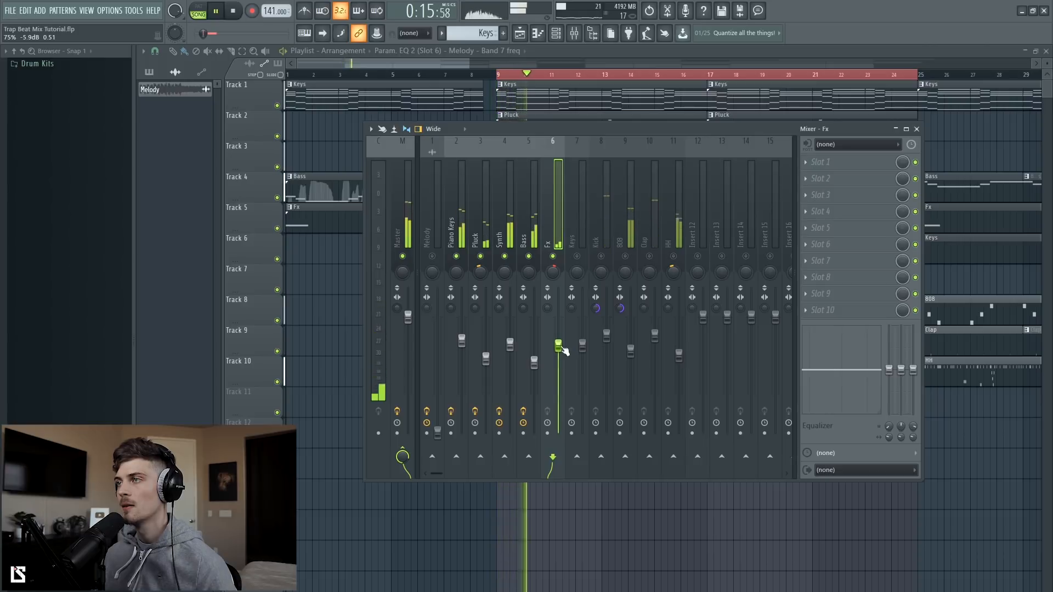
key("space")
Insert Fruity Reeverb 2 in the Fx track's first slot, set Decay to about 1.5 s and High Cut to 5.5 kHz, adjust Size, and close it.
left_click(848, 163)
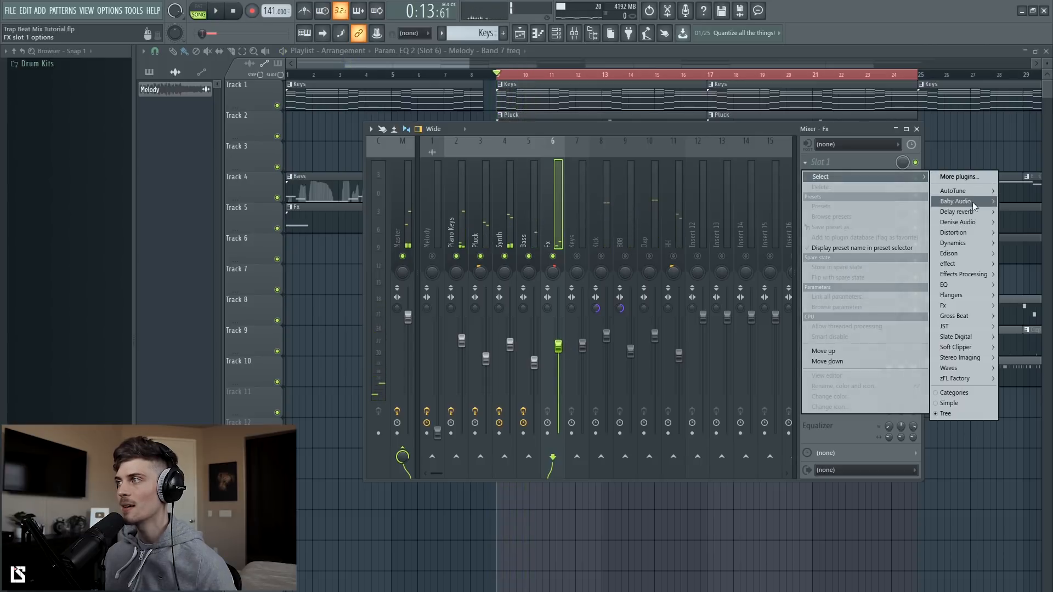
mouse_move(962, 212)
left_click(894, 240)
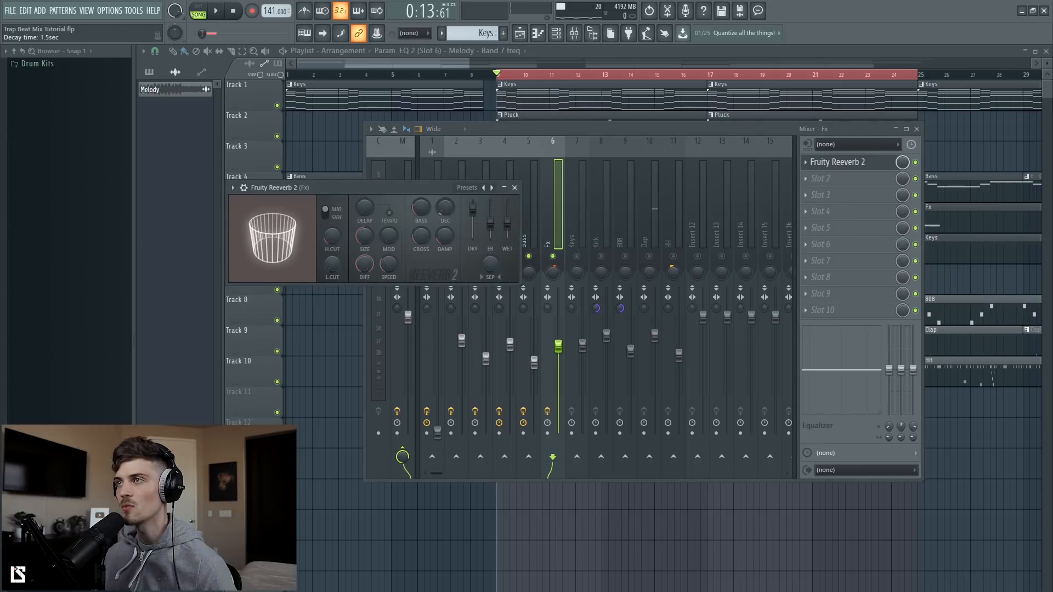
left_click_drag(364, 238, 366, 252)
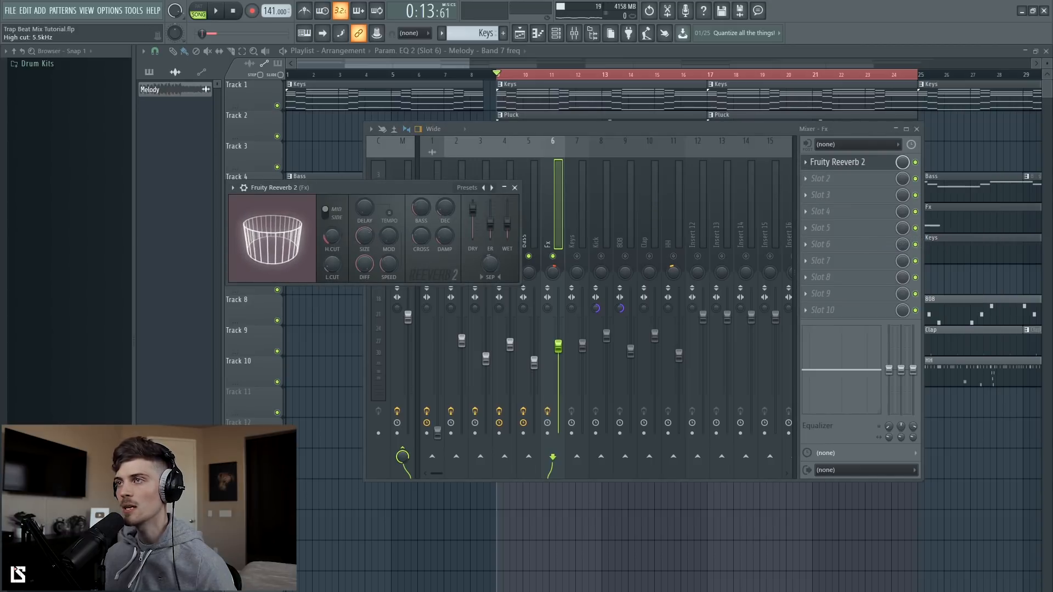
key("space")
left_click(514, 188)
Solo the Fx track, raise Reeverb 2's Wet level slightly while listening, and close the plugin.
right_click(553, 256)
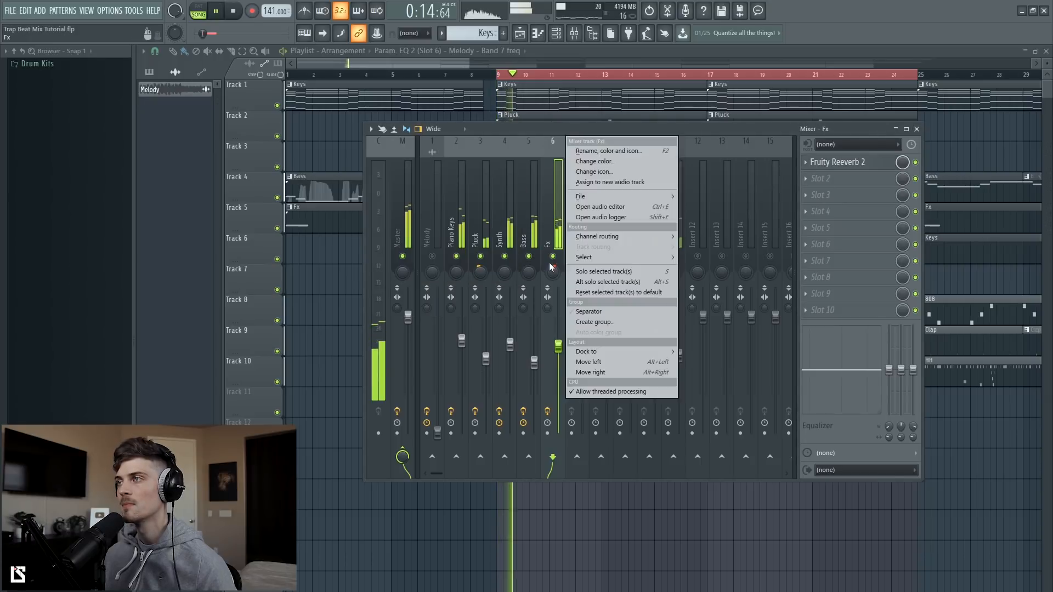
right_click(553, 257)
key("space")
key("space")
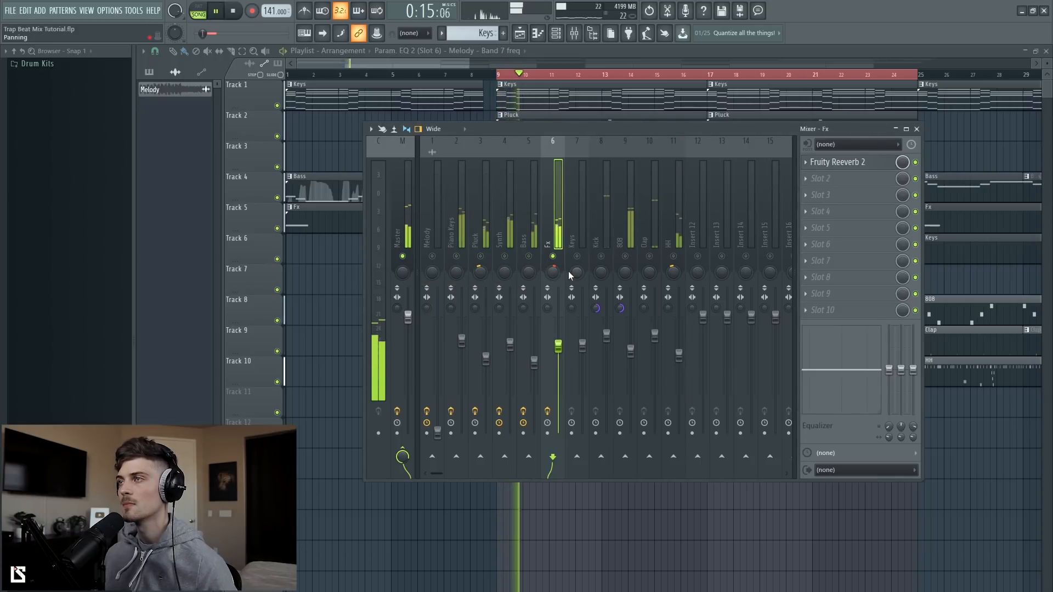
key("space")
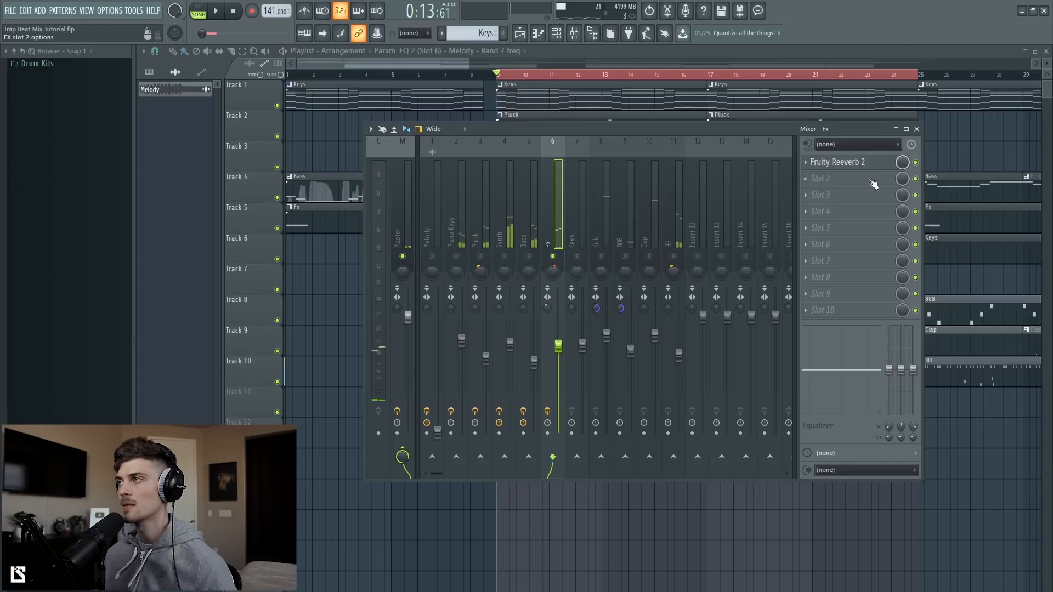
left_click(837, 162)
key("space")
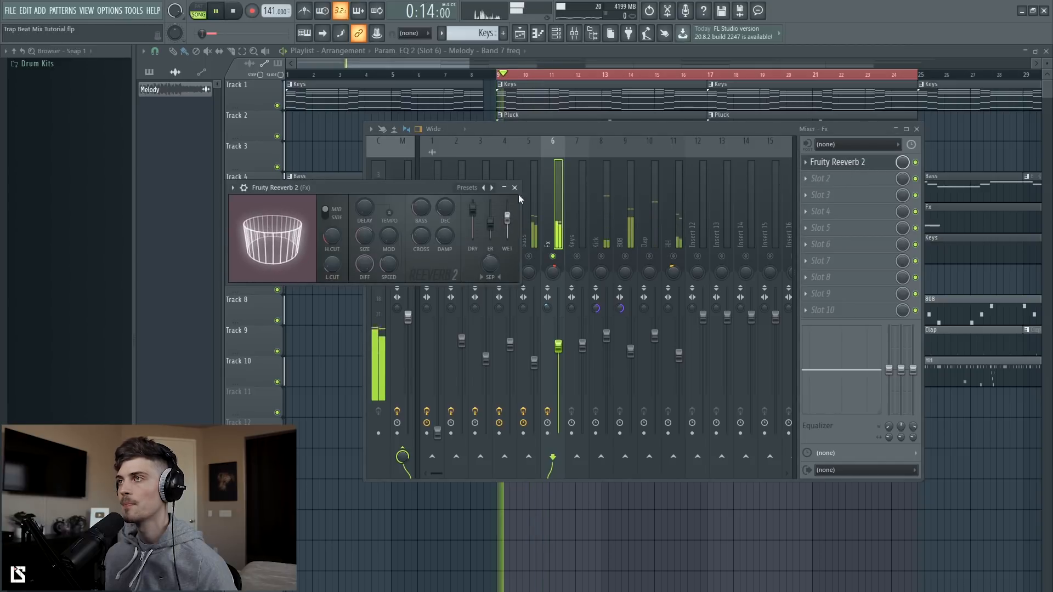
left_click(515, 188)
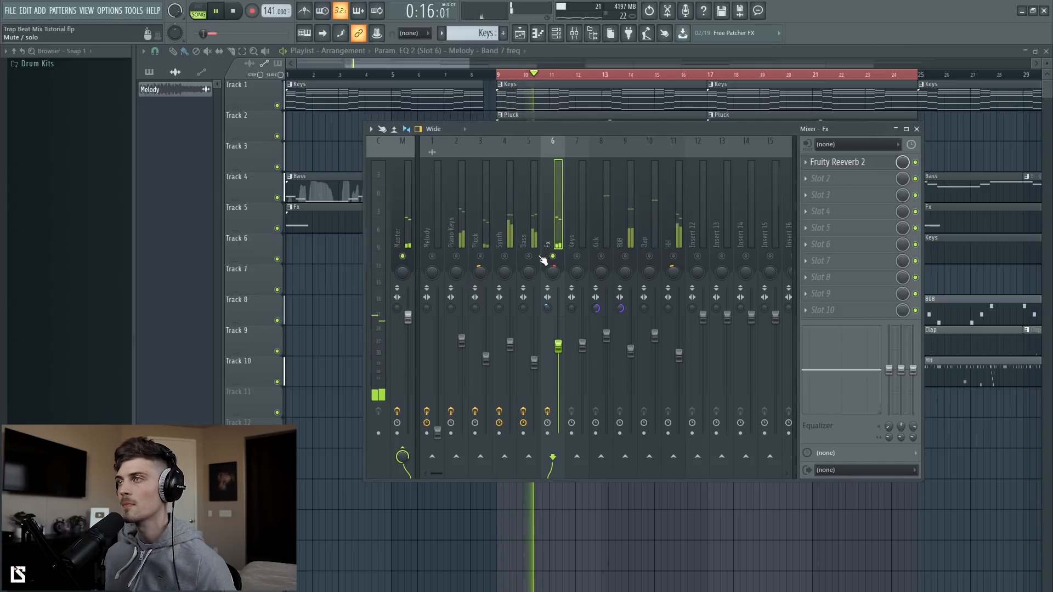
Unmute all mixer tracks and play the full beat briefly.
key("space")
right_click(458, 258)
right_click(458, 258)
key("space")
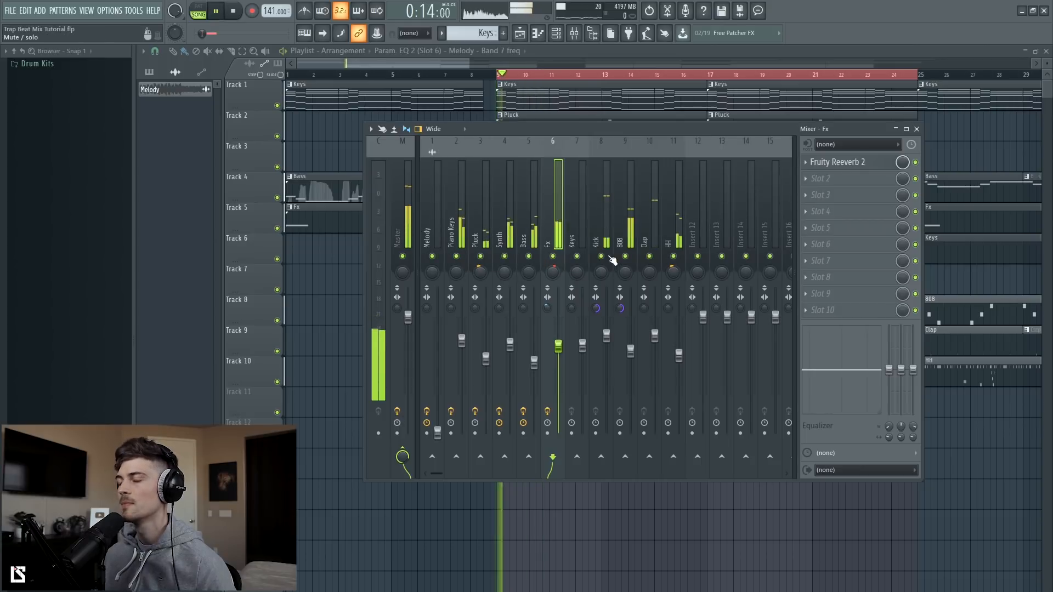
key("space")
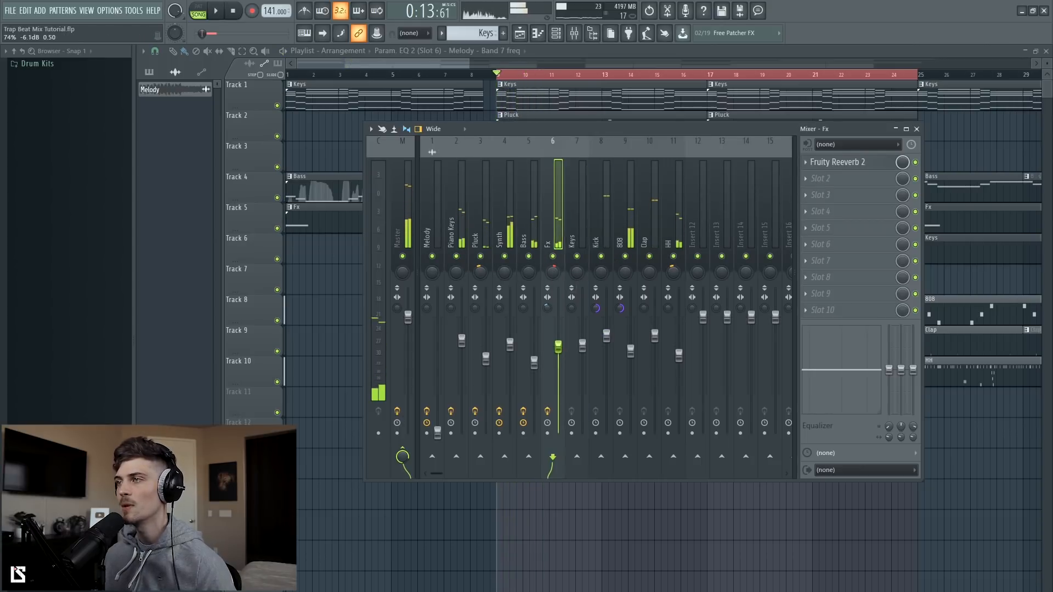
Temporarily merge the Master's stereo separation toward mono, lower the Fx fader slightly during playback, and reset the separation.
left_click_drag(399, 310, 398, 274)
key("space")
left_click_drag(558, 360, 558, 364)
left_click(625, 378)
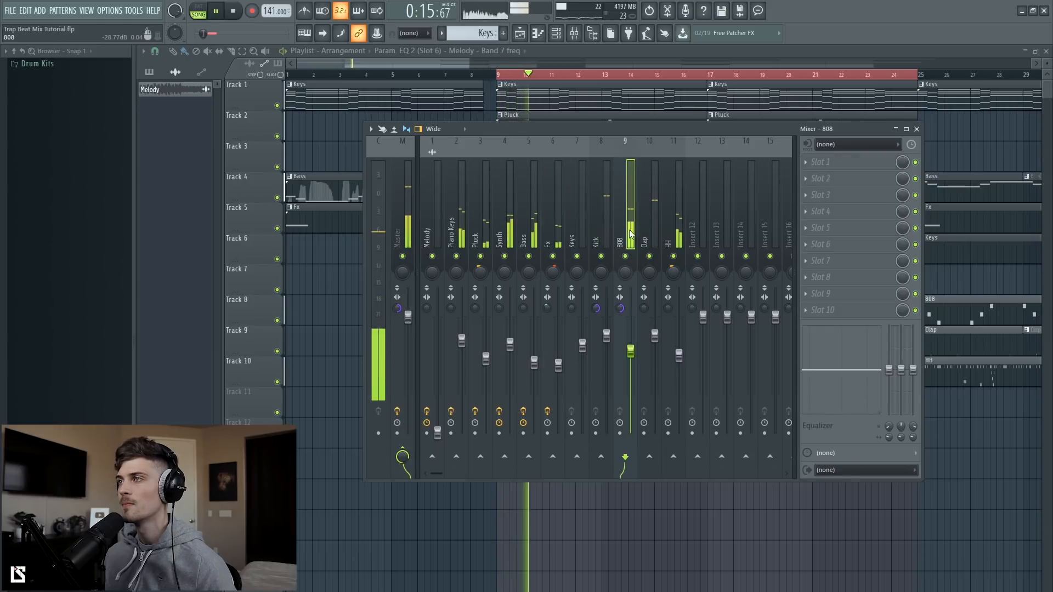
left_click(398, 311, "alt")
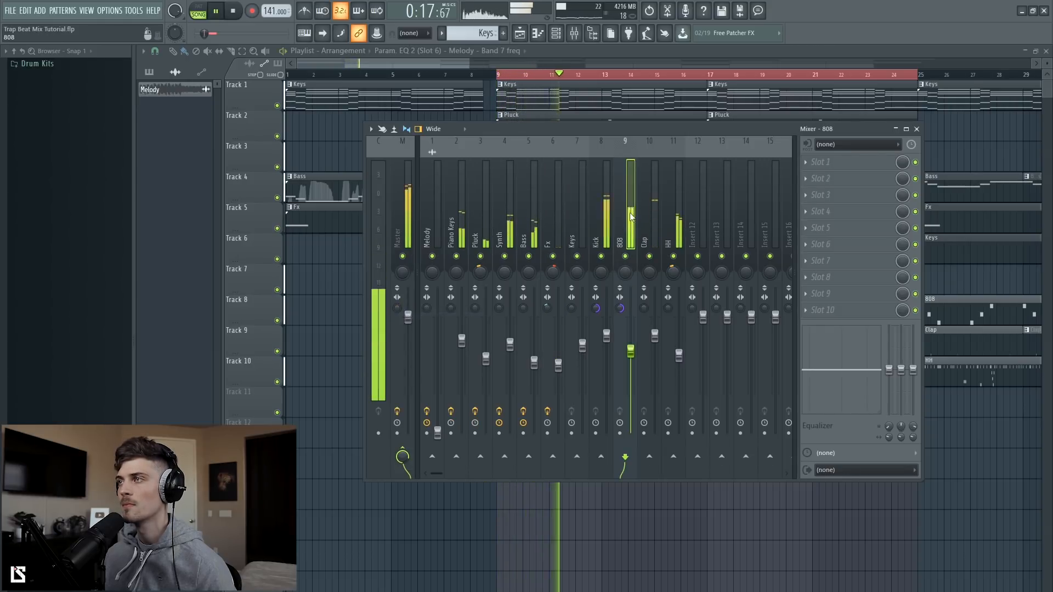
Solo the 808 briefly, leave only Kick, 808, Clap and HH unmuted, and insert Fruity Blood Overdrive in the 808's first slot.
left_click(625, 256, "ctrl")
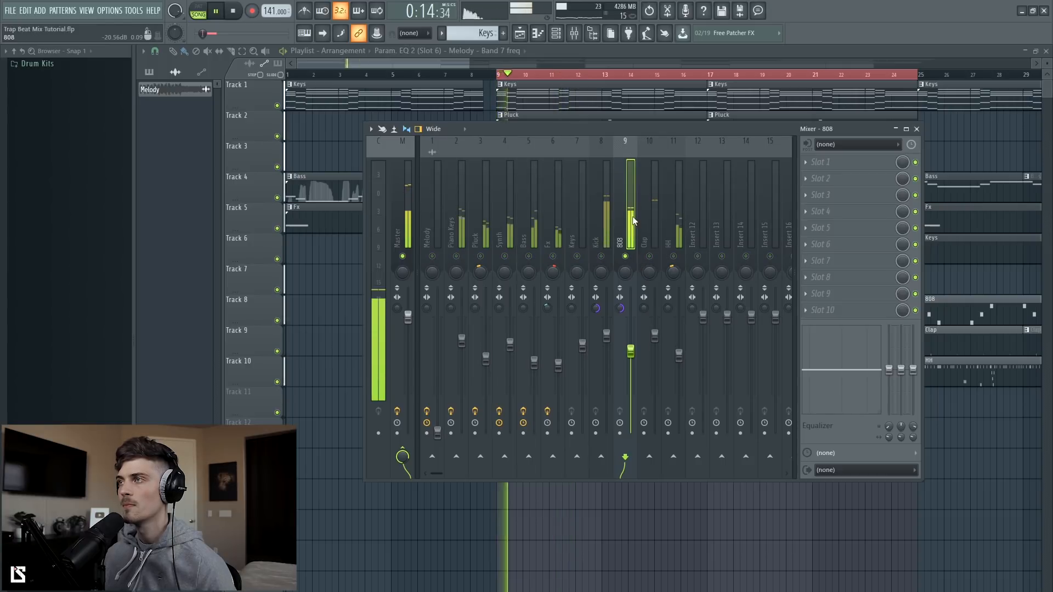
key("space")
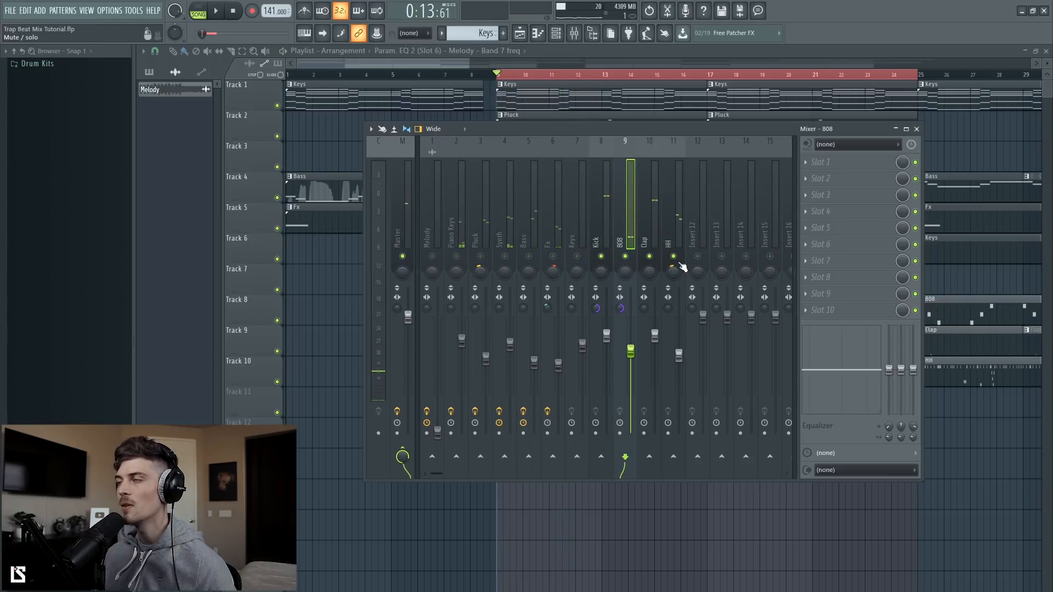
left_click(844, 170)
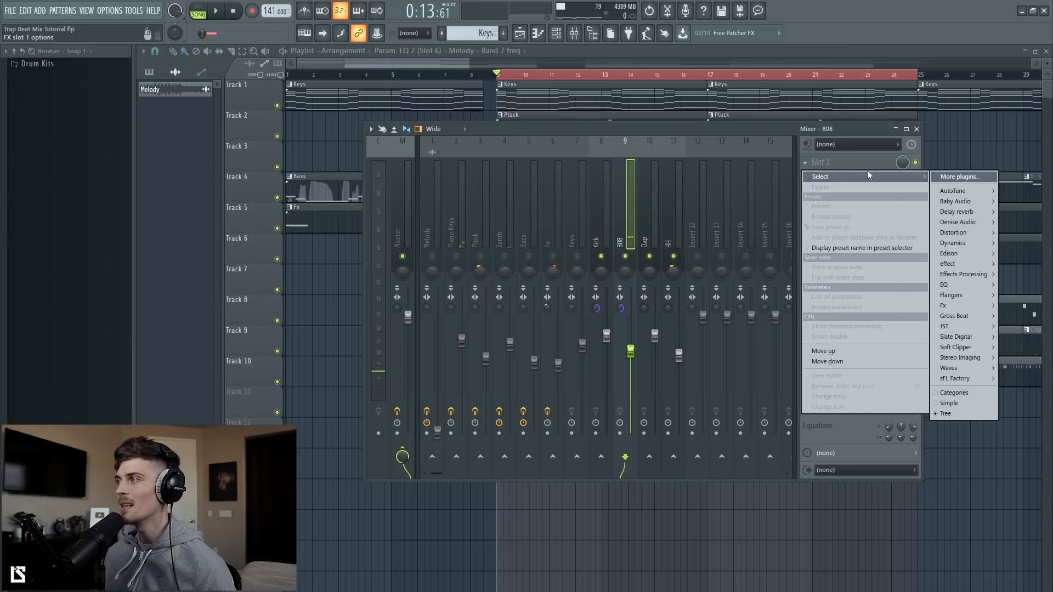
left_click(889, 234)
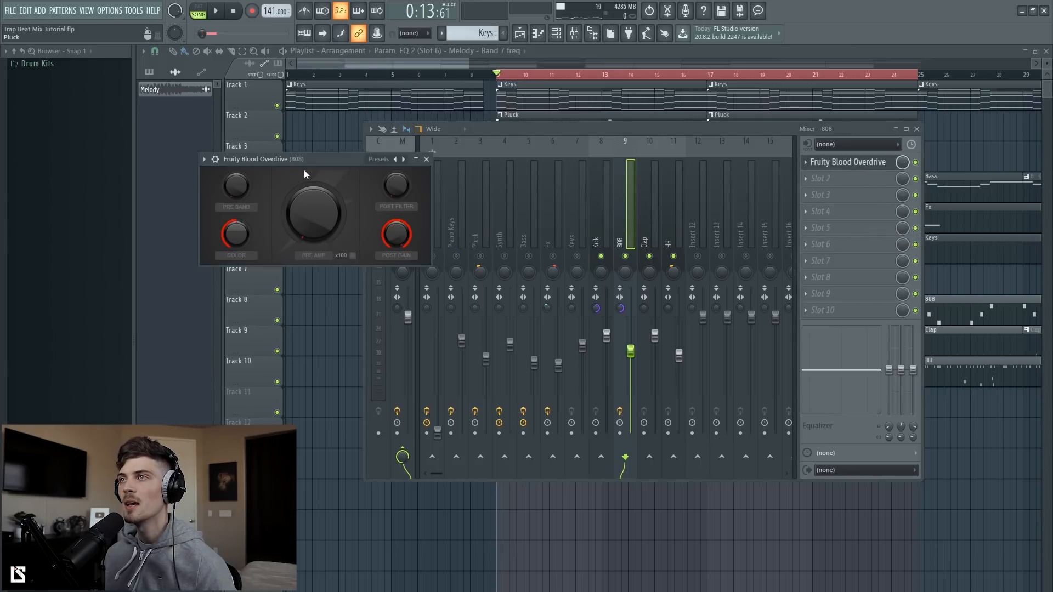
Raise Blood Overdrive's Pre Amp, lower its Color, and reduce the effect's mix level to about 32% during playback.
left_click_drag(303, 159, 415, 201)
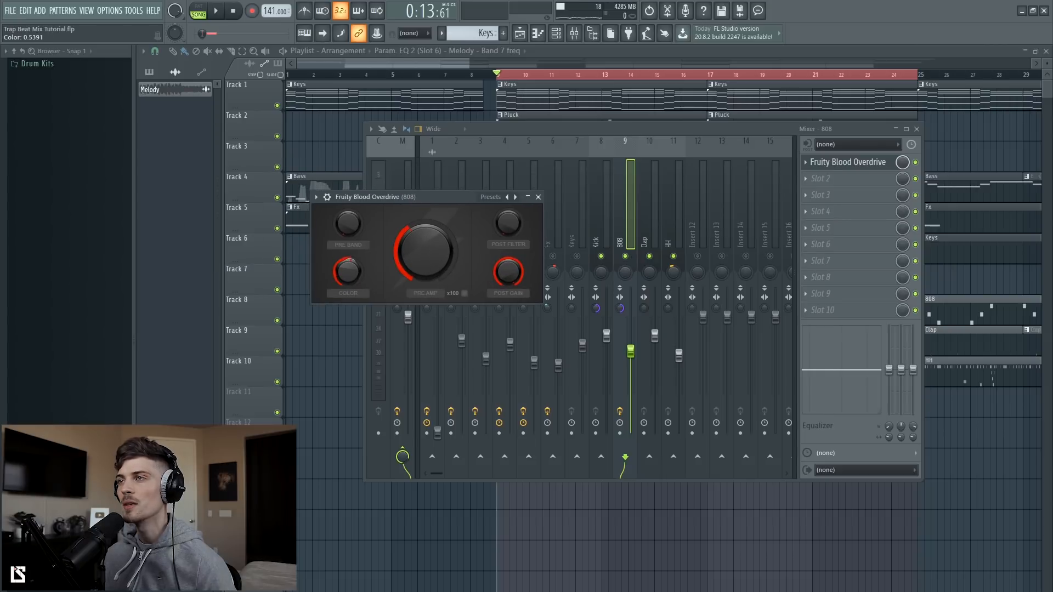
left_click(906, 163)
key("space")
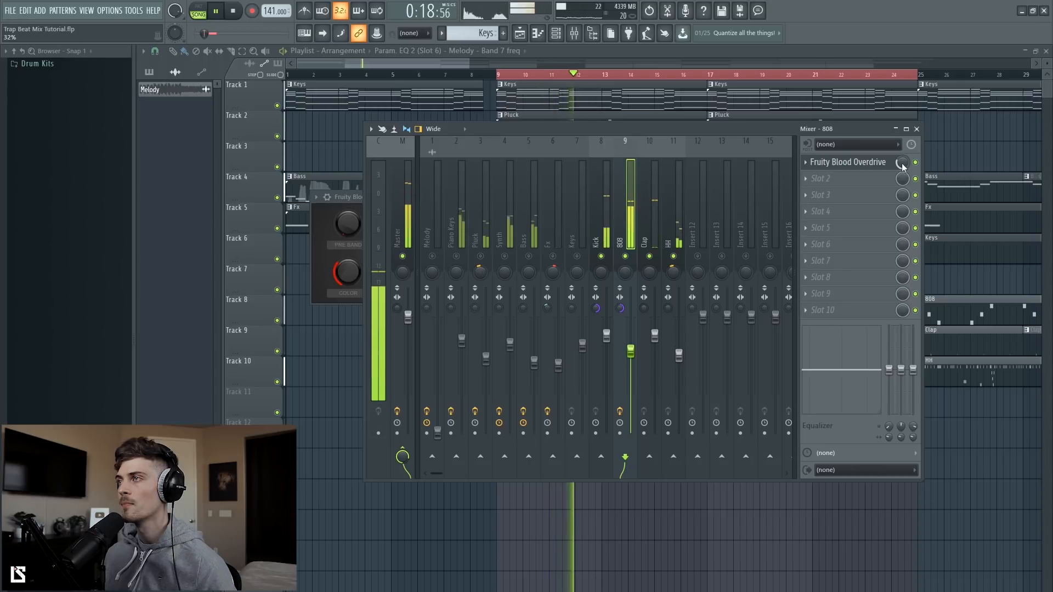
Replay the drums with Blood Overdrive bypassed and enabled on the 808 to compare the sound.
key("space")
key("space")
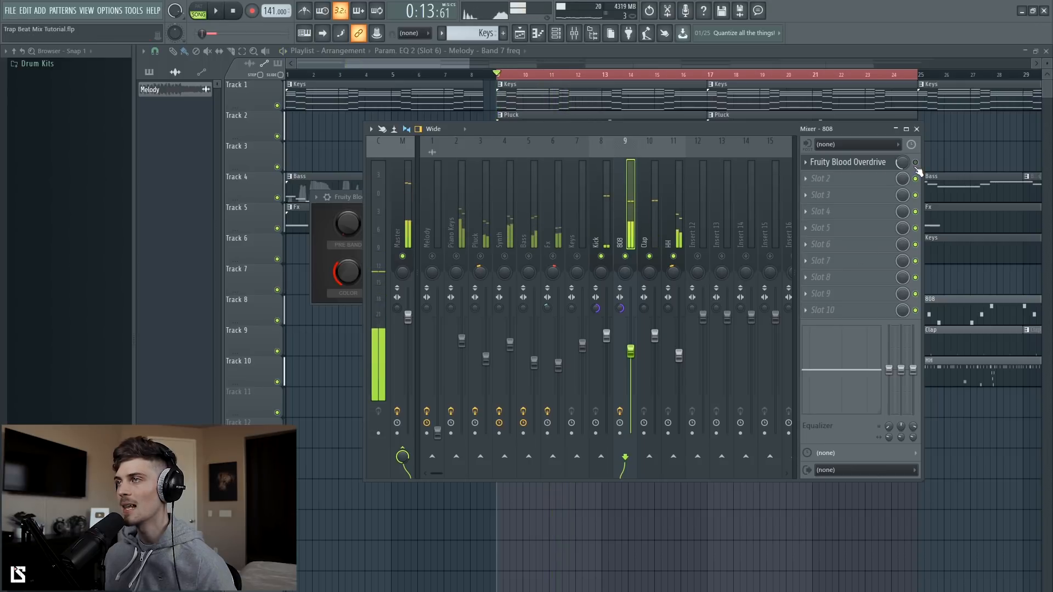
key("space")
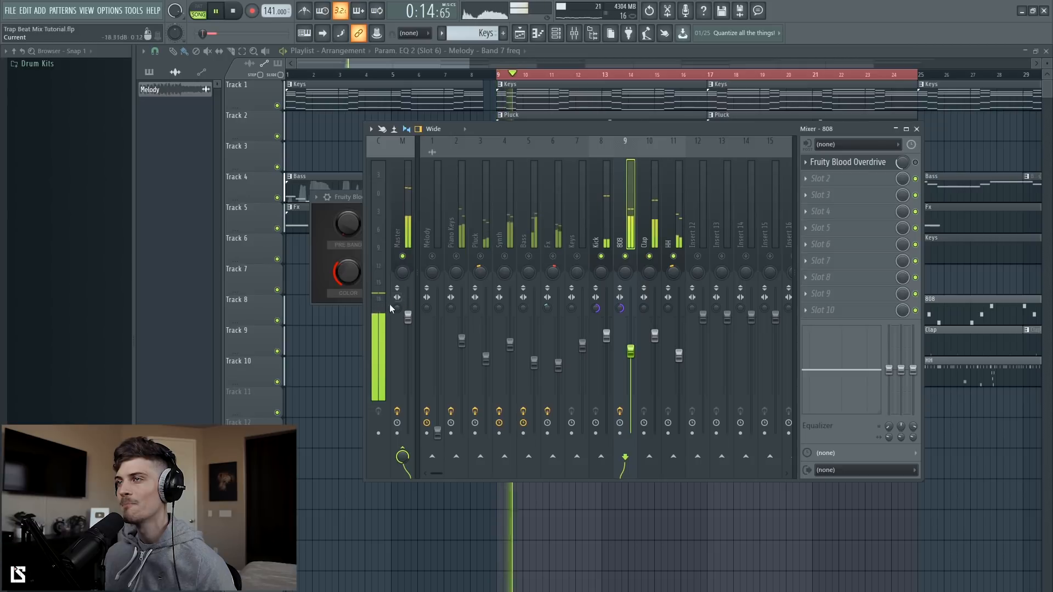
key("space")
key("space")
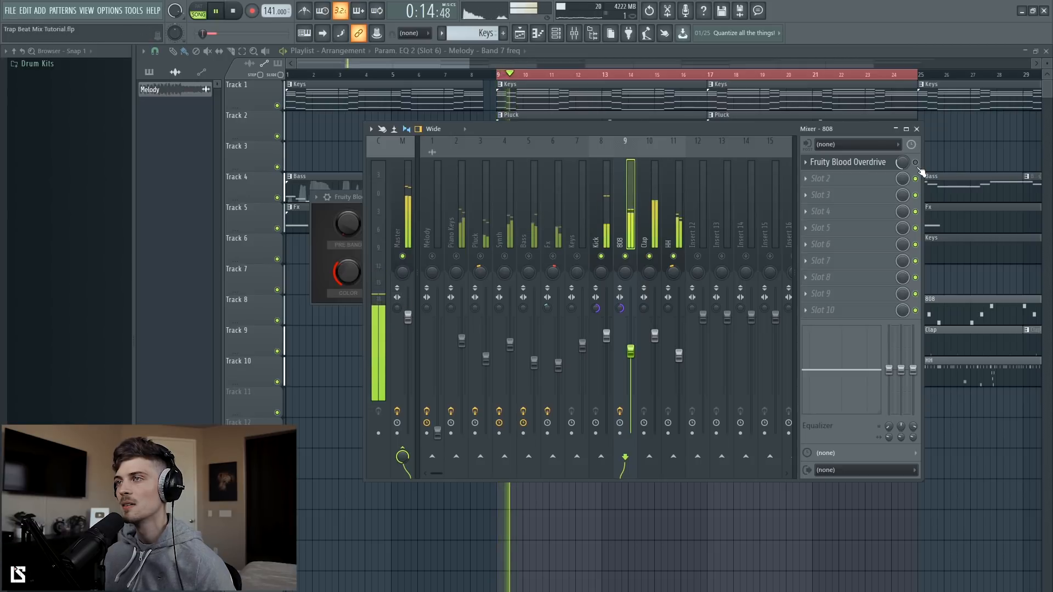
key("space")
Open Blood Overdrive beside its mixer slot and switch the effect on and off over repeated playbacks of the 808.
left_click(867, 162)
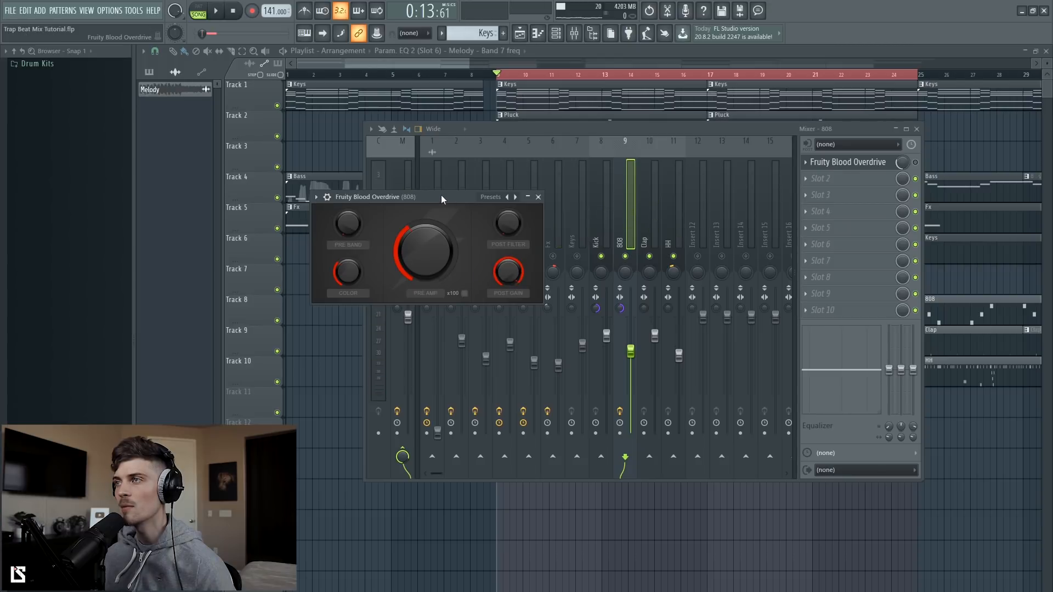
left_click_drag(445, 199, 628, 178)
left_click(915, 163)
key("space")
key("space")
left_click(916, 163)
key("space")
key("space")
key("space")
key("space")
key("space")
key("space")
Close Blood Overdrive, make a final bypass comparison with the drums playing, and leave the effect enabled.
left_click(878, 164)
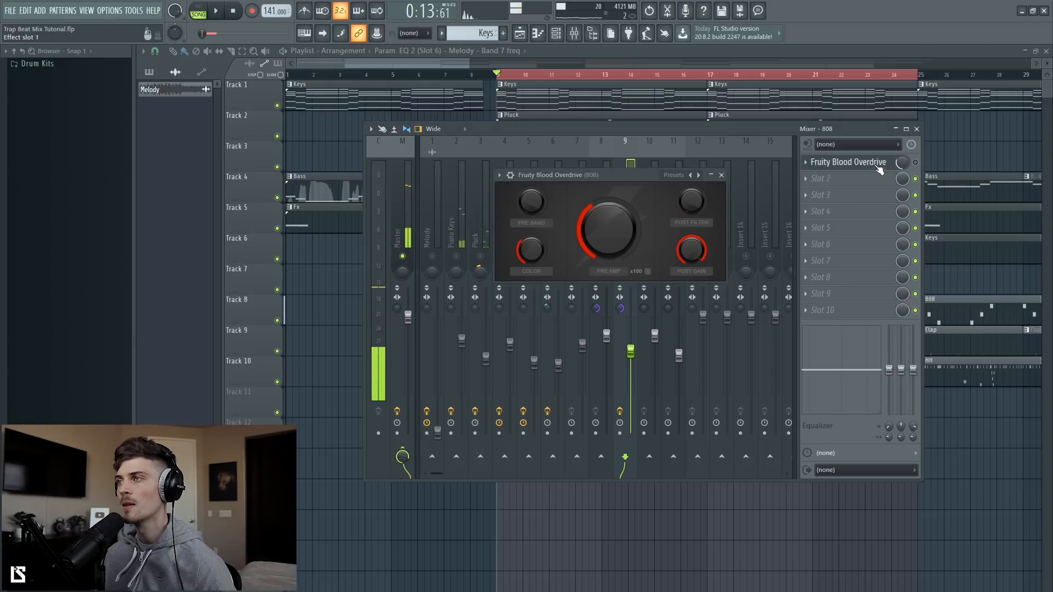
key("space")
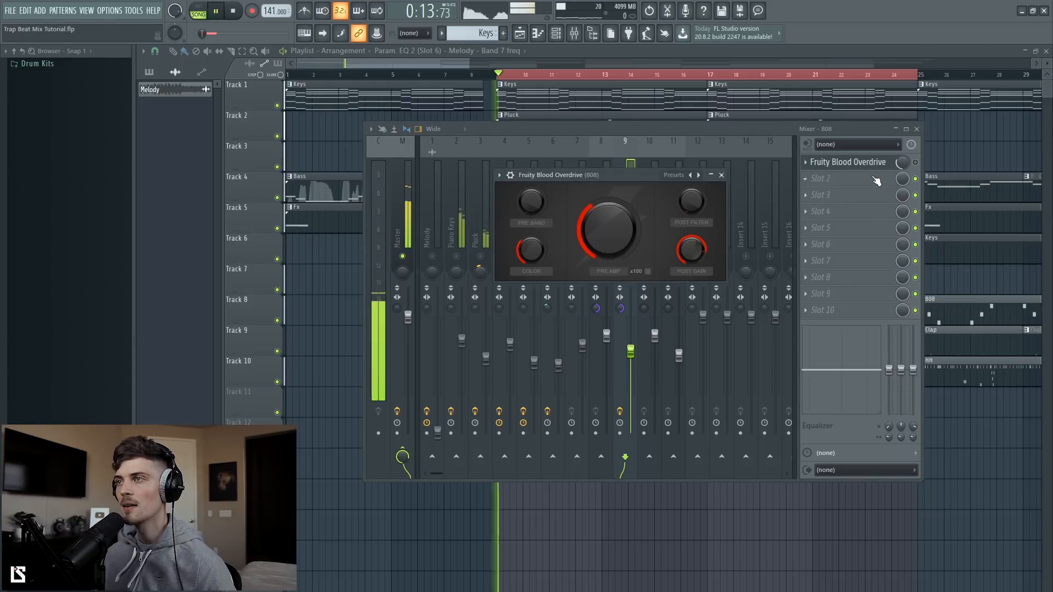
left_click(914, 163)
key("space")
key("space")
left_click(874, 163)
left_click(845, 164)
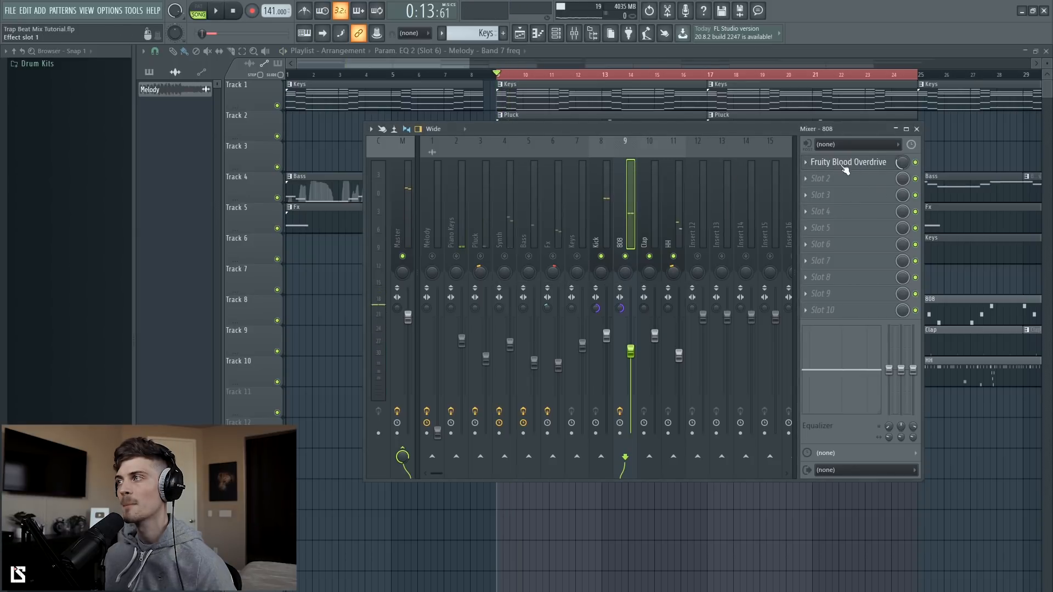
key("space")
left_click(915, 163)
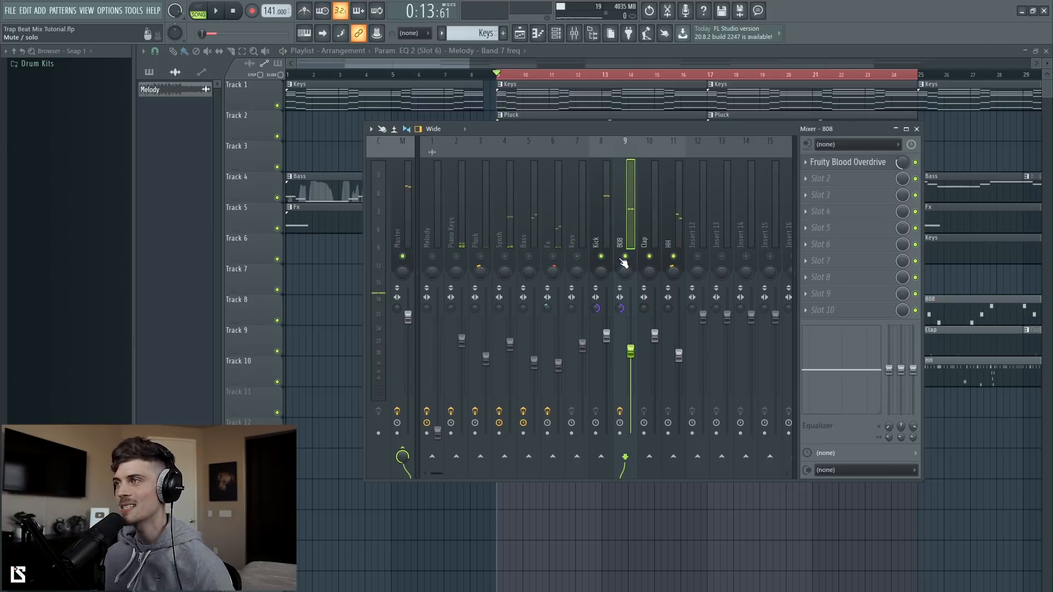
Unmute all tracks, raise the Kick, 808, Clap and HH faders together slightly, and nudge the 808 fader a little higher during playback.
left_click_drag(607, 242, 671, 242)
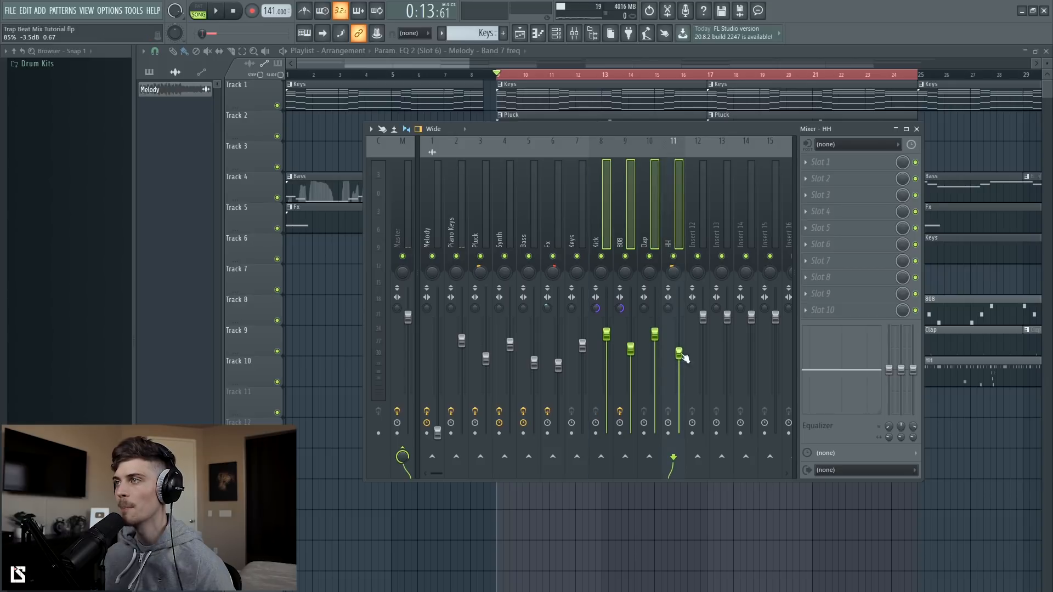
key("space")
left_click(604, 213)
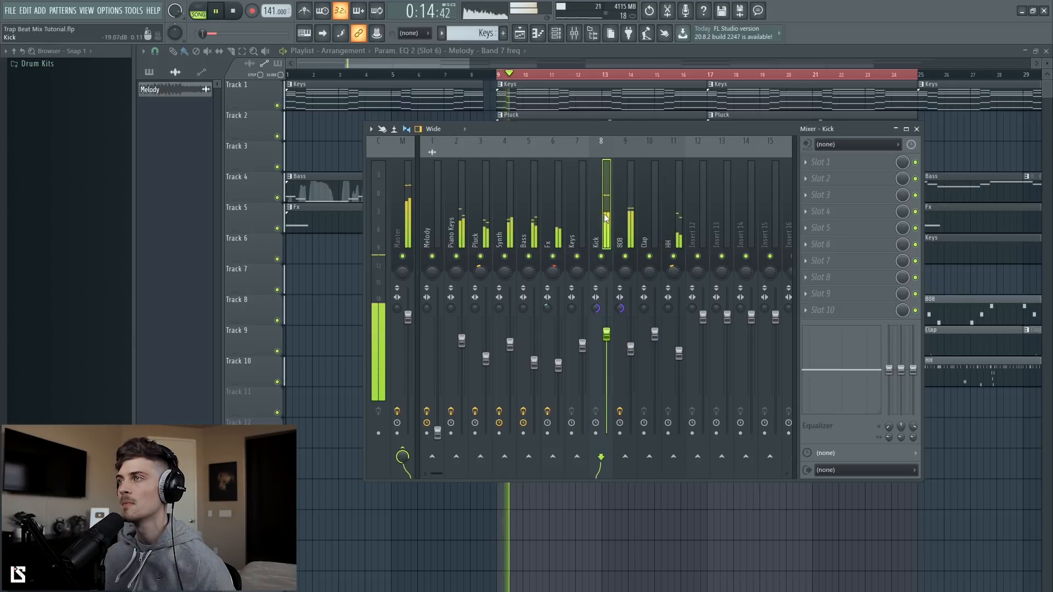
left_click(643, 227)
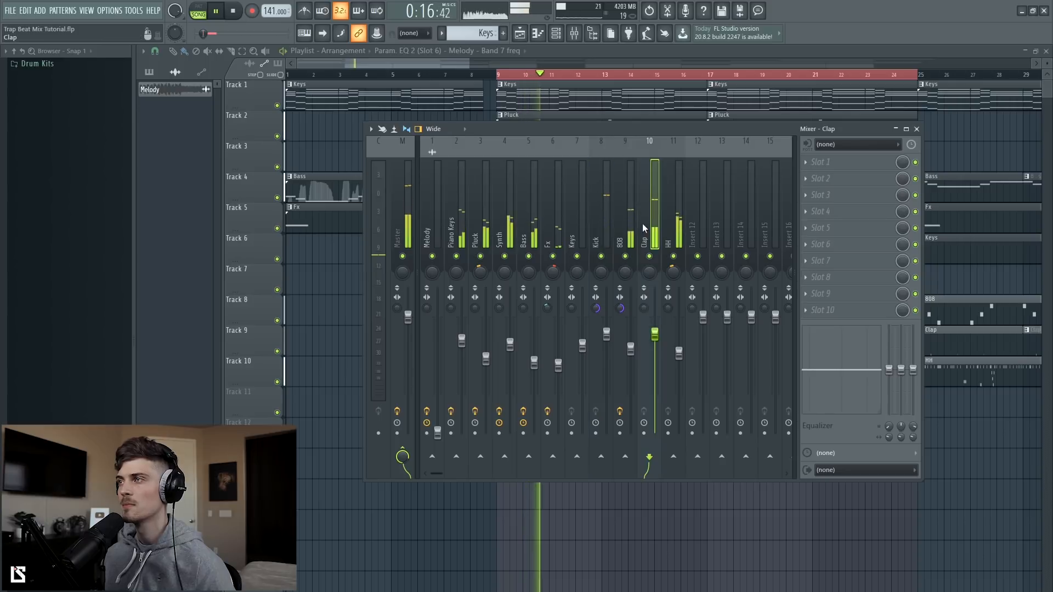
left_click(626, 228)
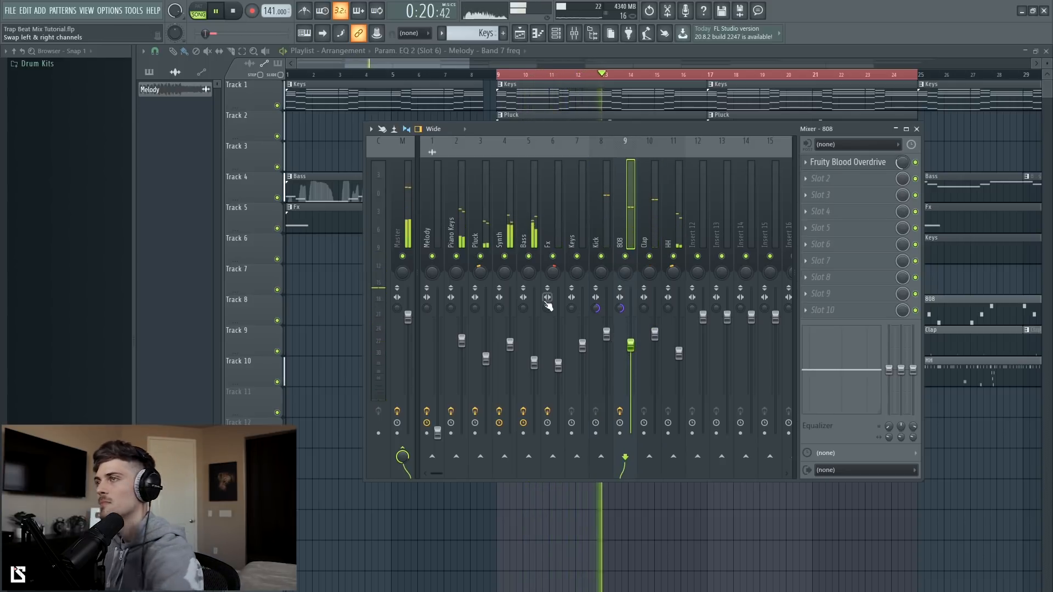
Lower the Synth fader slightly during playback and set the Keys track's stereo separation to 28% separated.
left_click(482, 241)
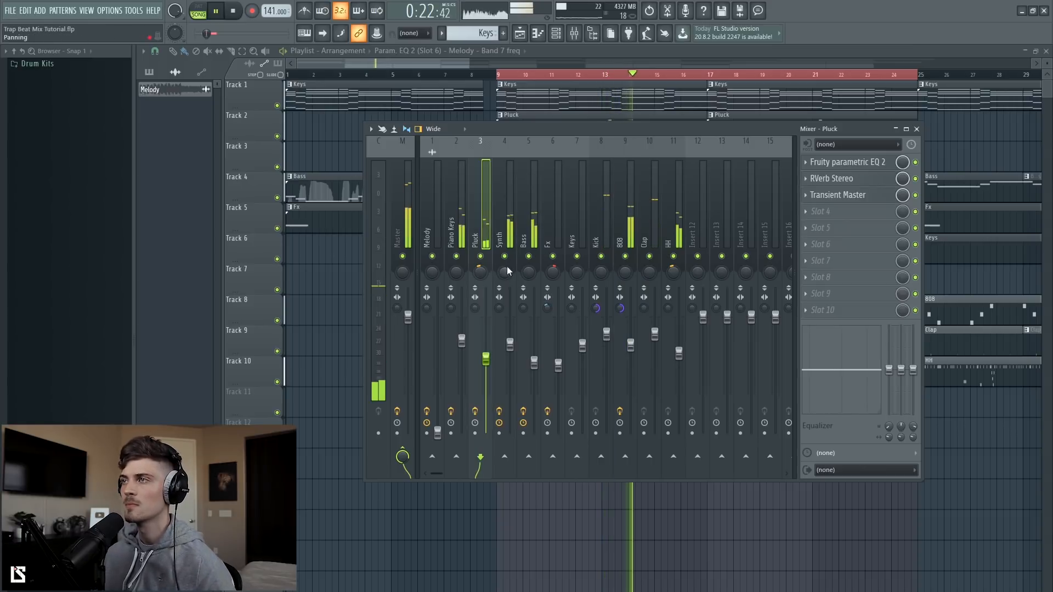
left_click_drag(512, 343, 511, 349)
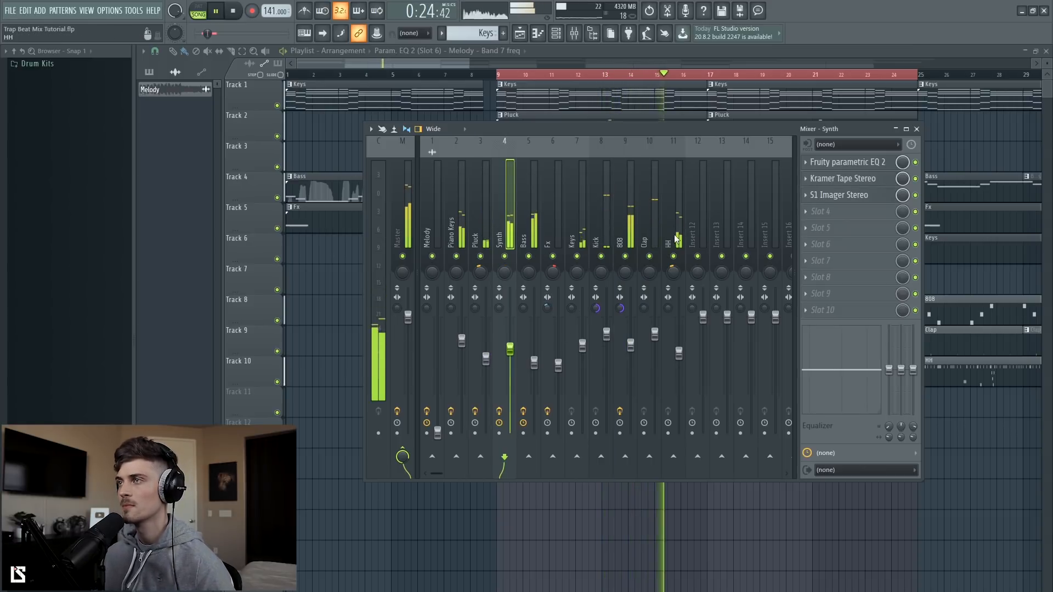
left_click(573, 240)
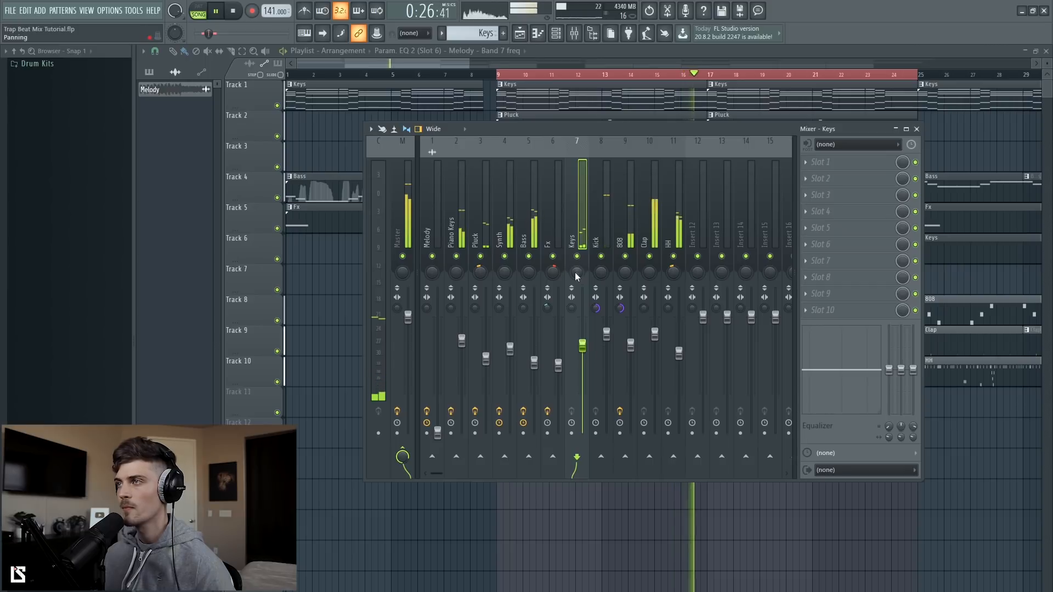
key("space")
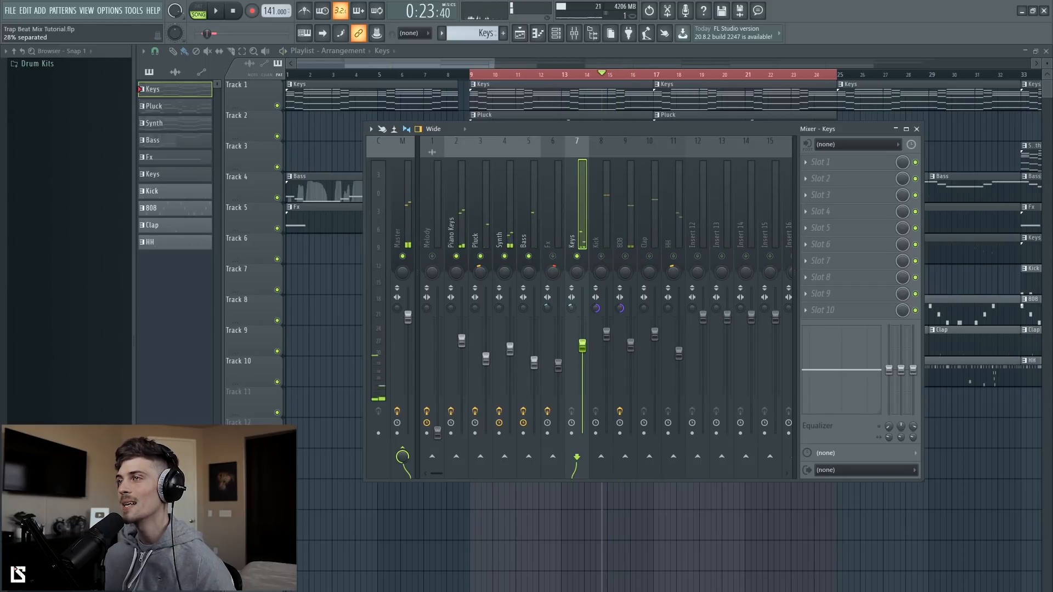
Play the melodic tracks without drums, set Drive to 3.9 in the Bass track's Decapitator, and close the plugin.
key("space")
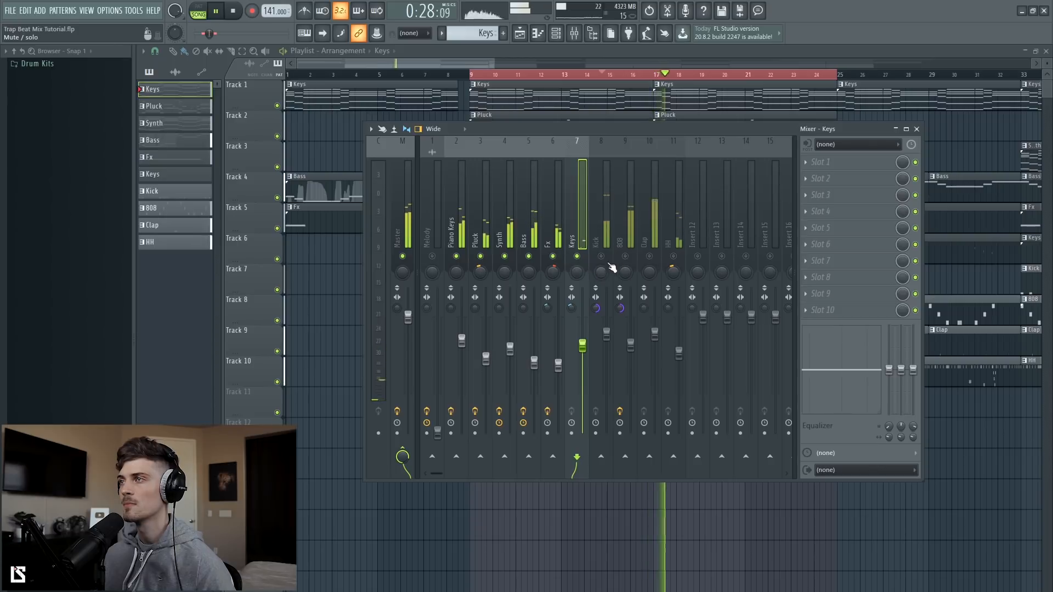
left_click(537, 236)
left_click(856, 183)
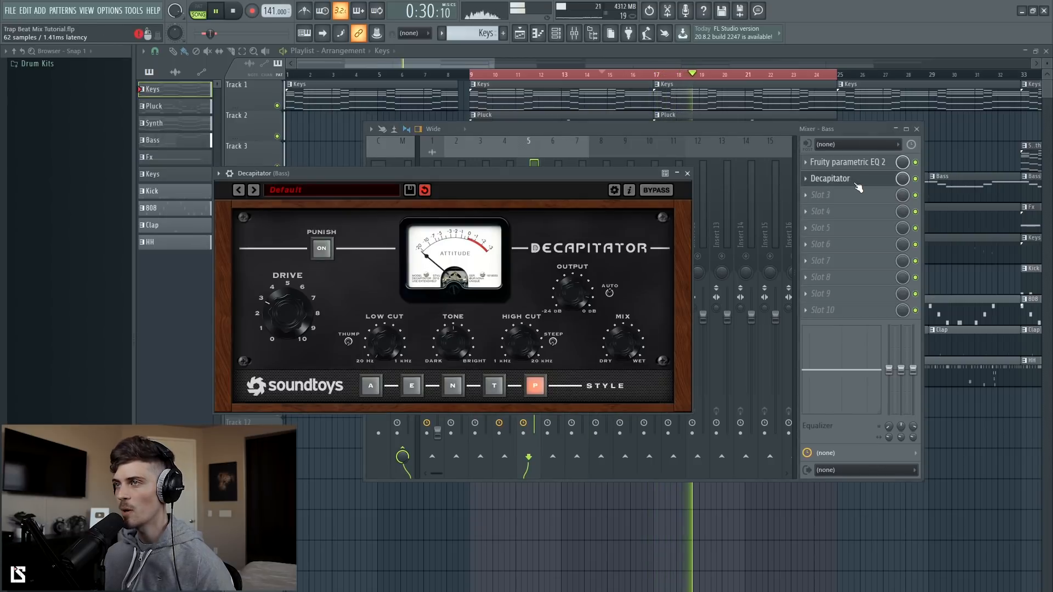
left_click_drag(308, 310, 307, 305)
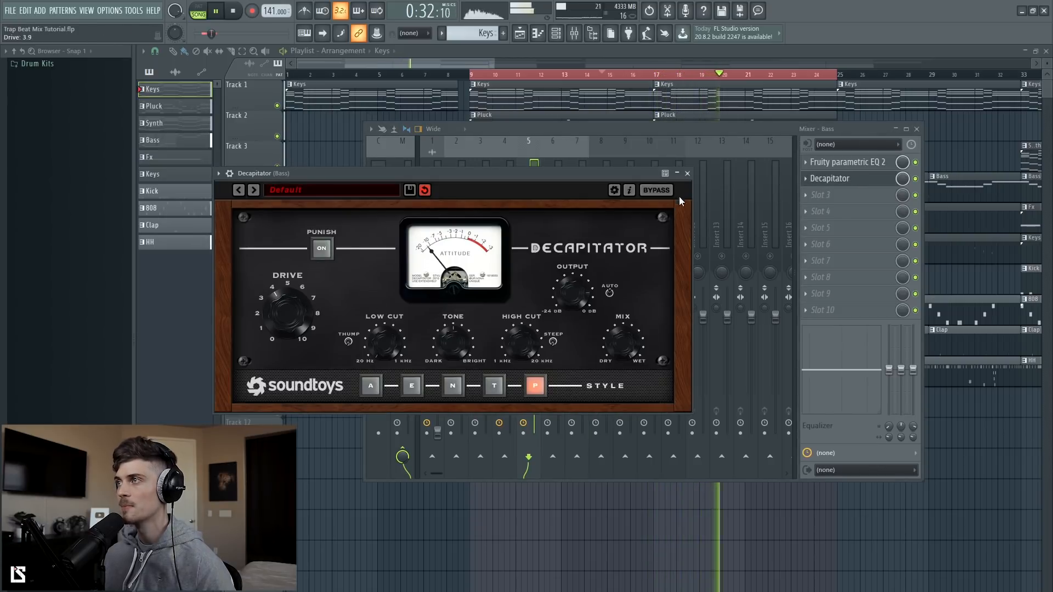
left_click(688, 174)
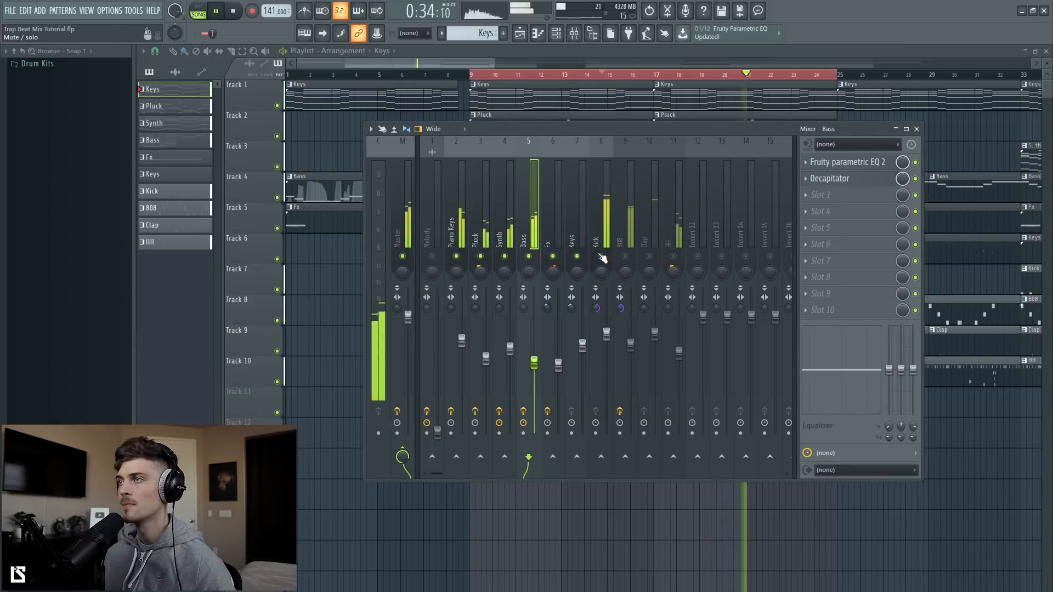
Unmute the Kick and fine-tune its fader around -3.5 dB against the melodic tracks.
left_click(607, 334)
left_click_drag(607, 332, 607, 334)
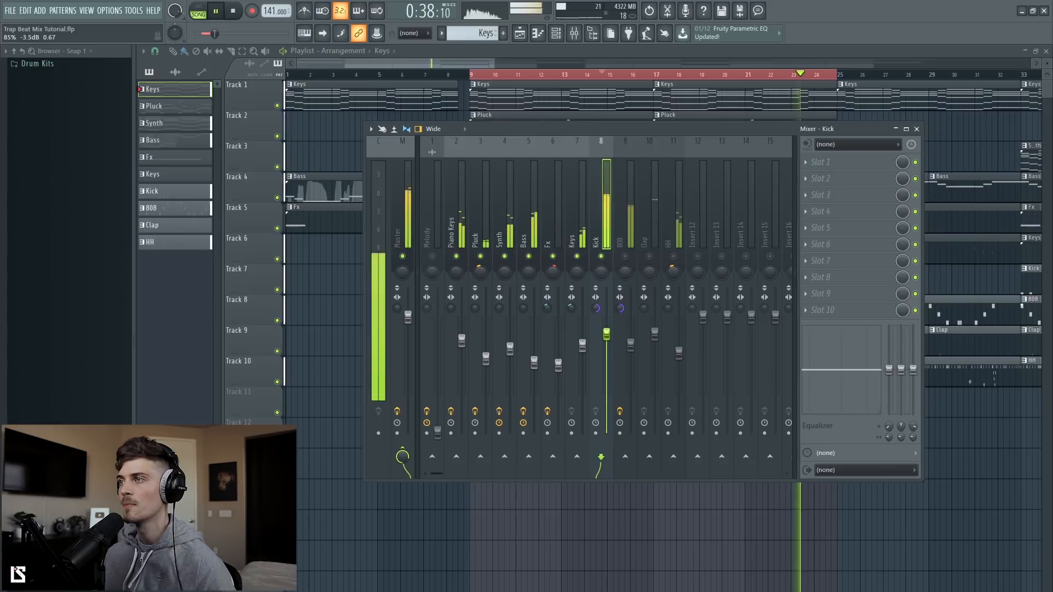
key("space")
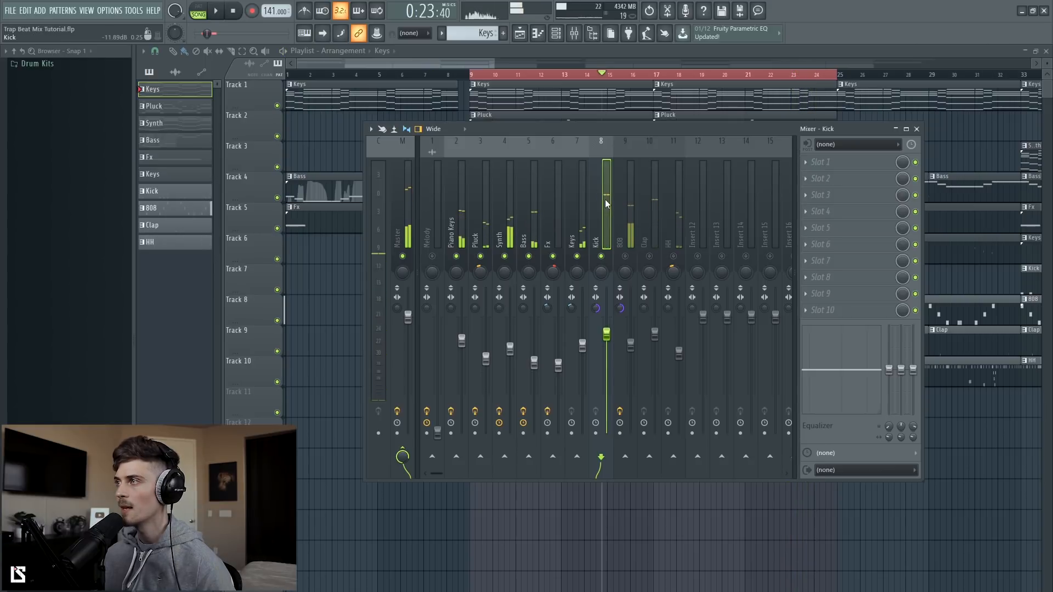
Insert GClip in the Kick track's first effect slot.
left_click(860, 164)
mouse_move(948, 237)
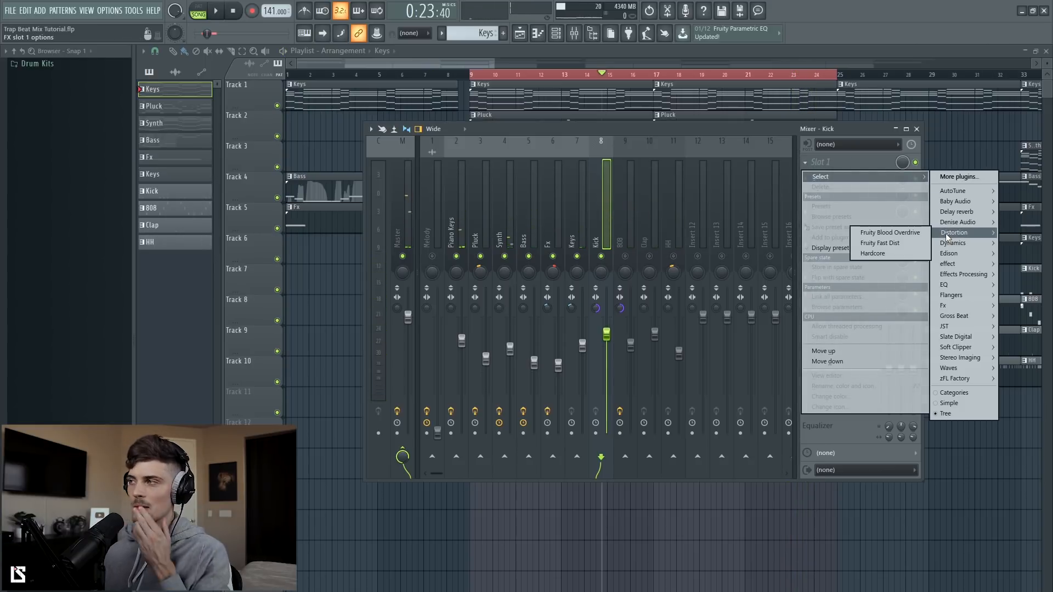
mouse_move(954, 266)
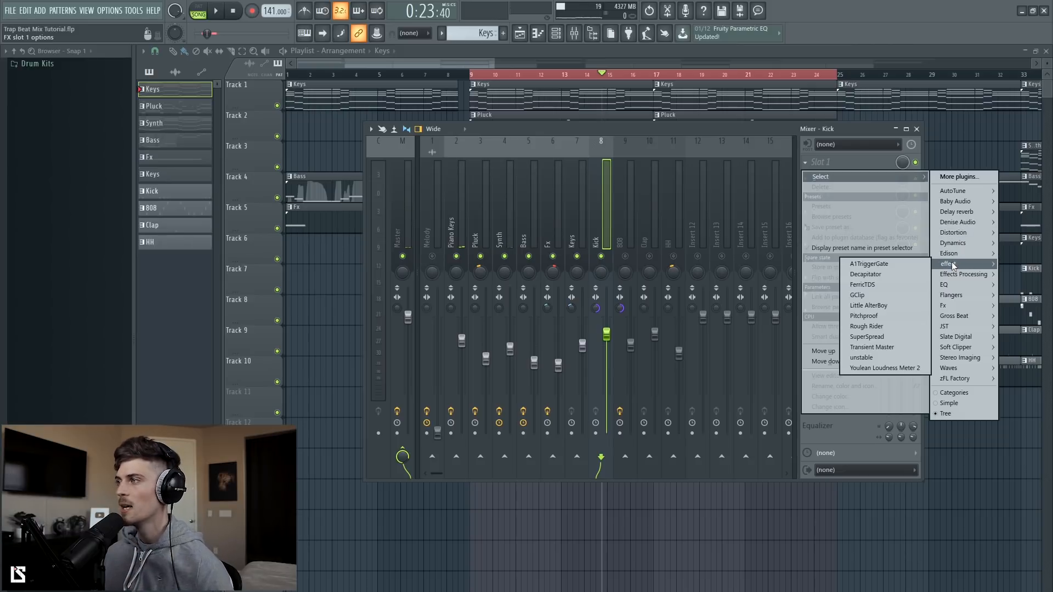
left_click(882, 296)
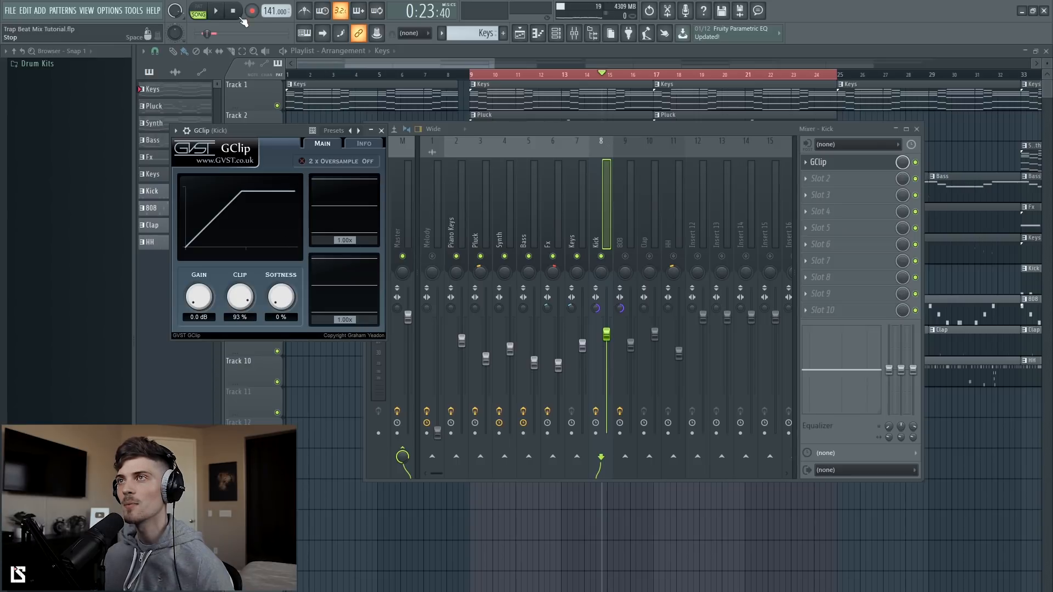
Start playback, move the GClip window closer to the drum tracks, and isolate Kick, 808, Clap and HH.
left_click(221, 16)
left_click(557, 259)
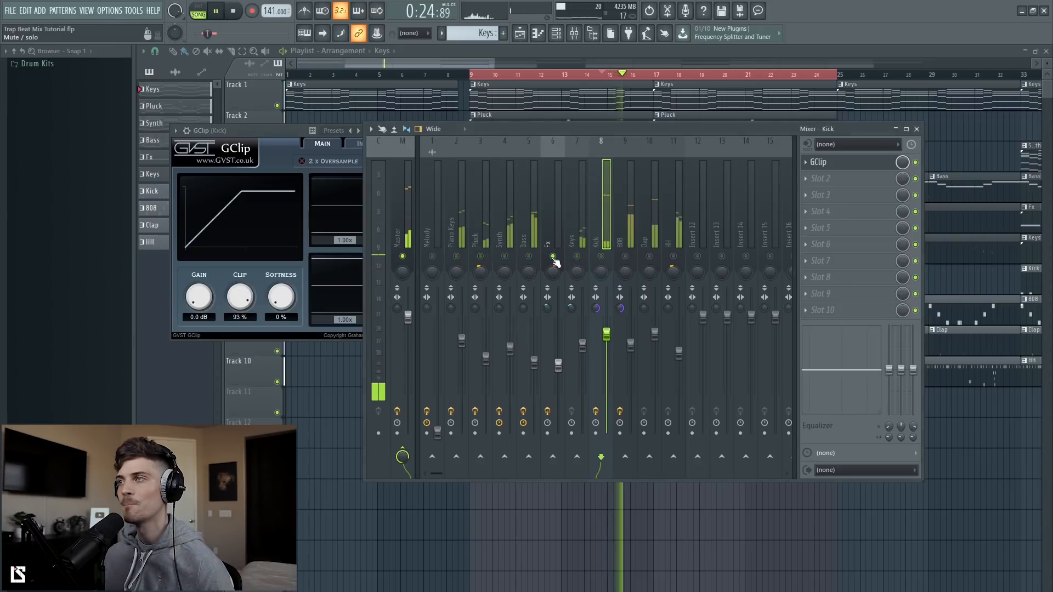
left_click_drag(292, 131, 445, 161)
key("space")
left_click(609, 262)
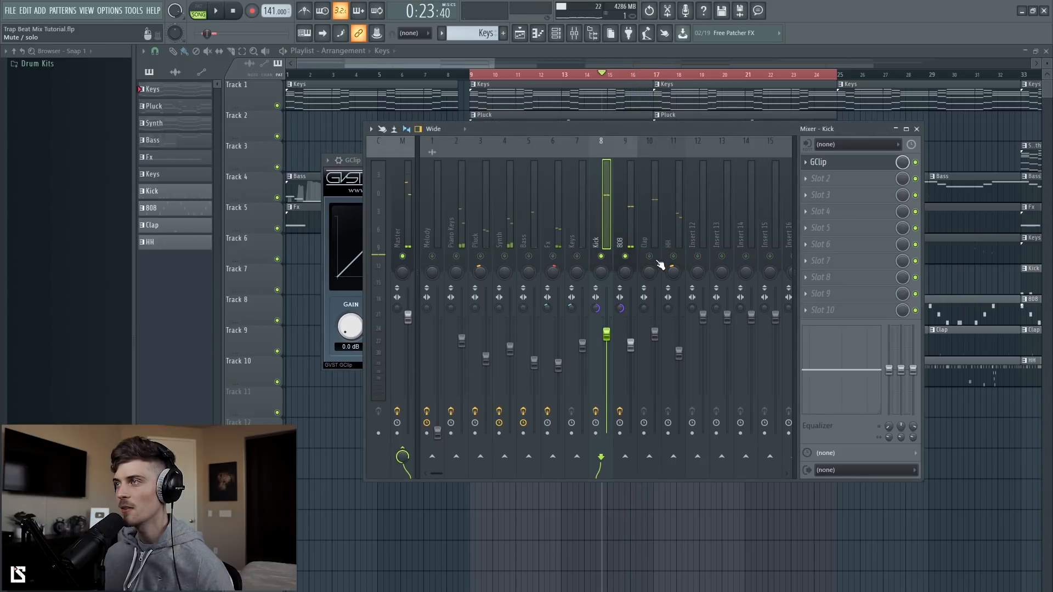
Bring up the Kick's GClip and lower Clip to 50% while the drums play.
left_click(350, 160)
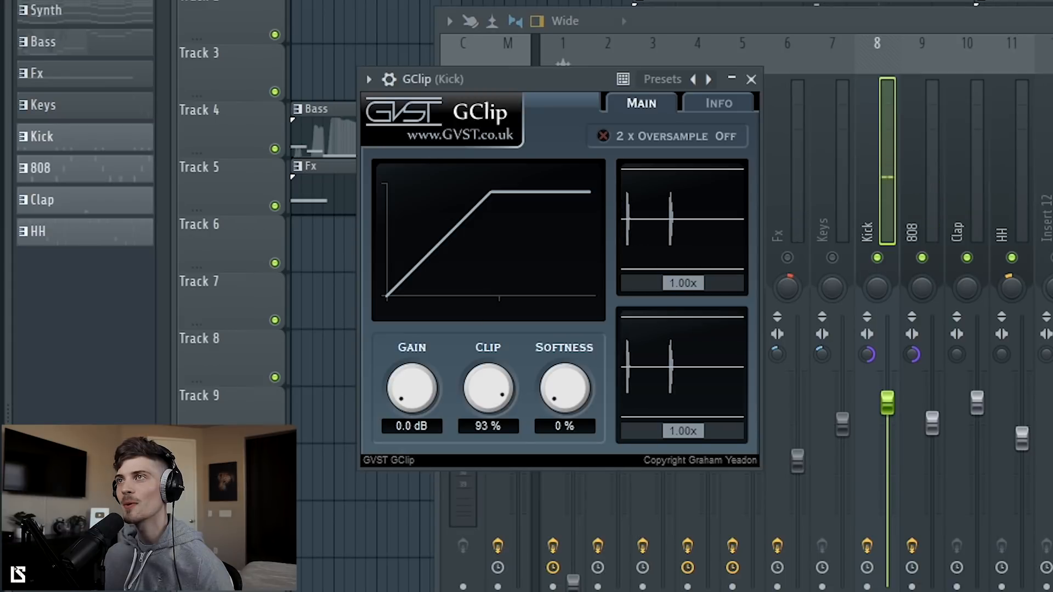
key("space")
left_click_drag(487, 379, 485, 429)
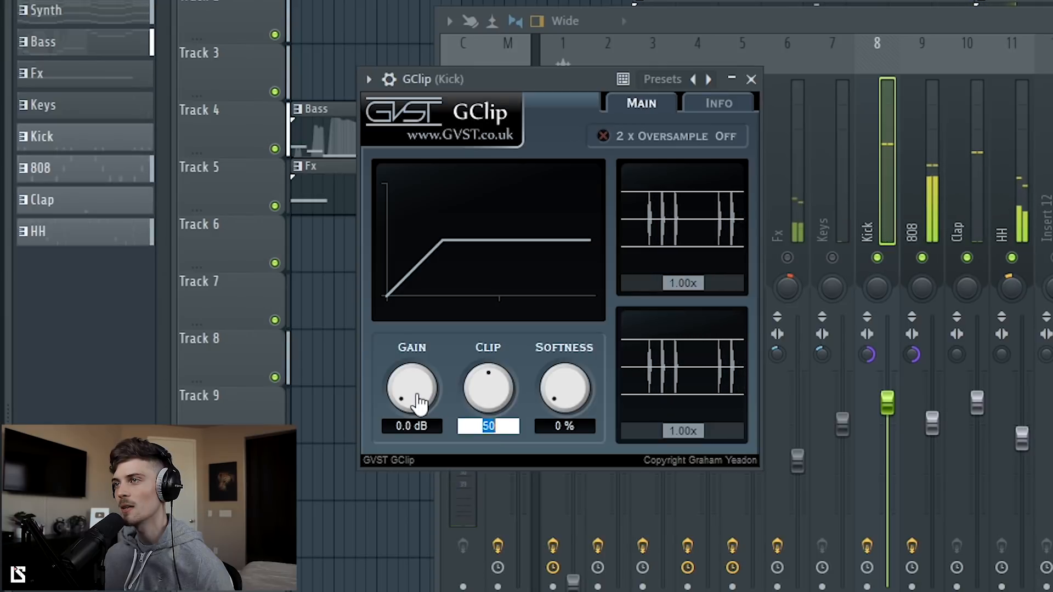
Raise the Kick's GClip Gain to 5.7 dB and set Softness to 57%, and close its window.
mouse_move(423, 388)
left_mouse_down()
mouse_move(441, 321)
mouse_move(430, 384)
left_mouse_up()
left_click_drag(581, 402, 580, 332)
mouse_move(432, 375)
left_mouse_down()
mouse_move(435, 336)
mouse_move(432, 362)
left_mouse_up()
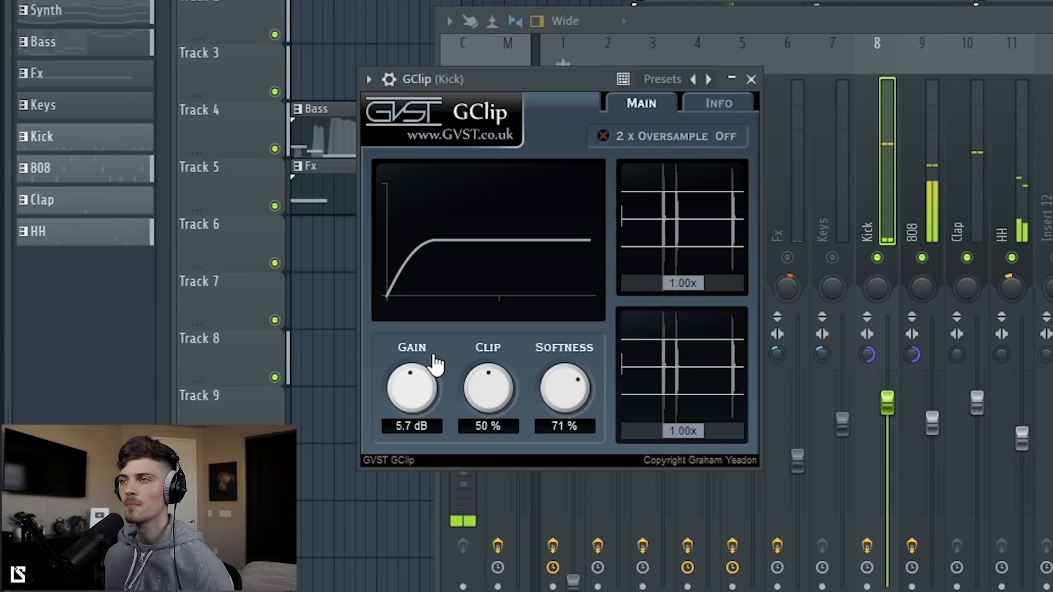
left_click_drag(555, 378, 570, 393)
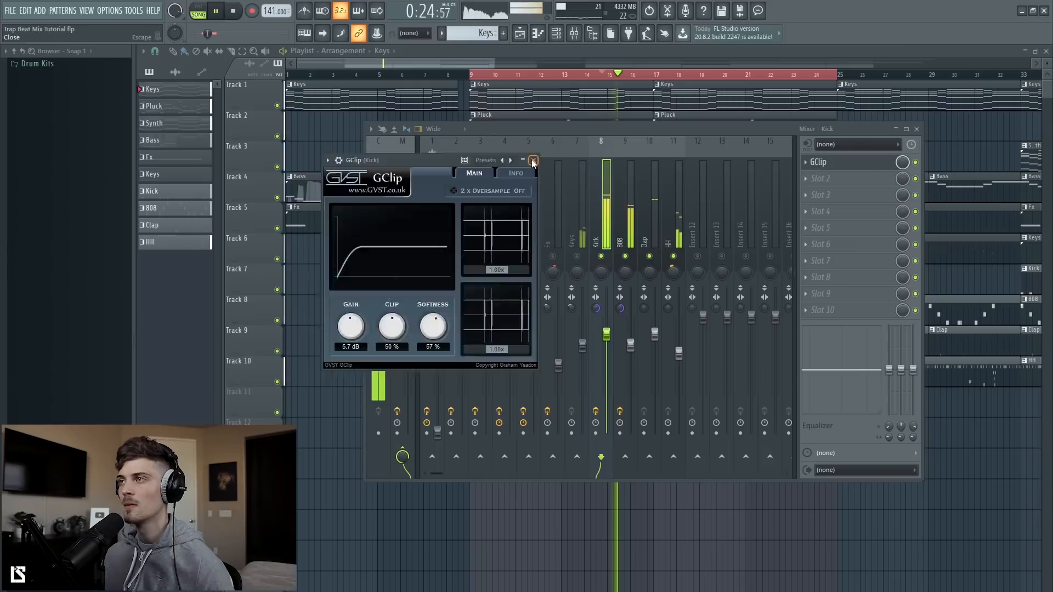
left_click(750, 79)
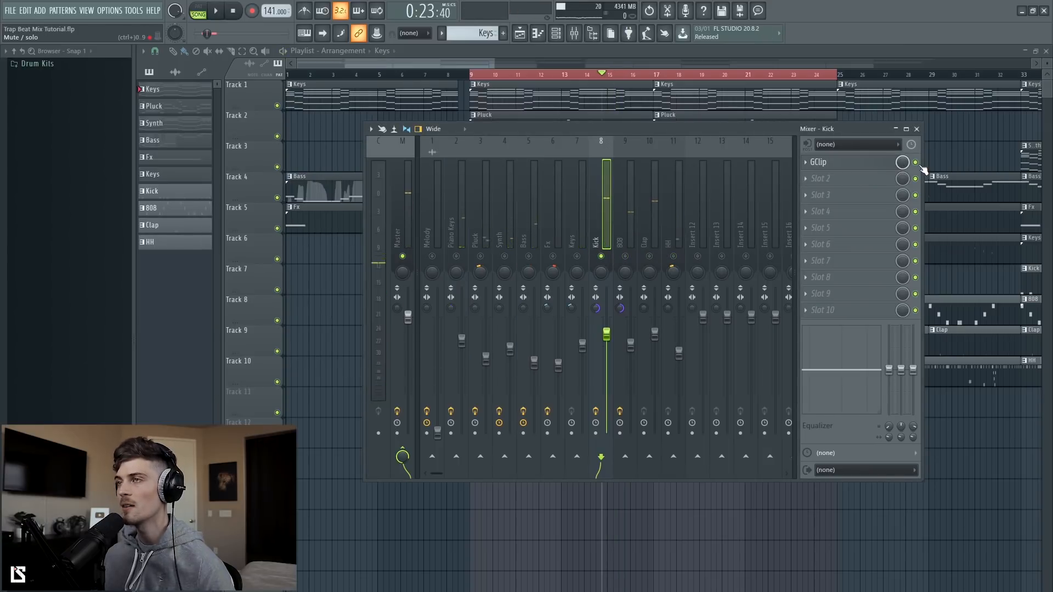
Compare the Kick with GClip bypassed and enabled, both alone and together with the 808, Clap and HH.
key("space")
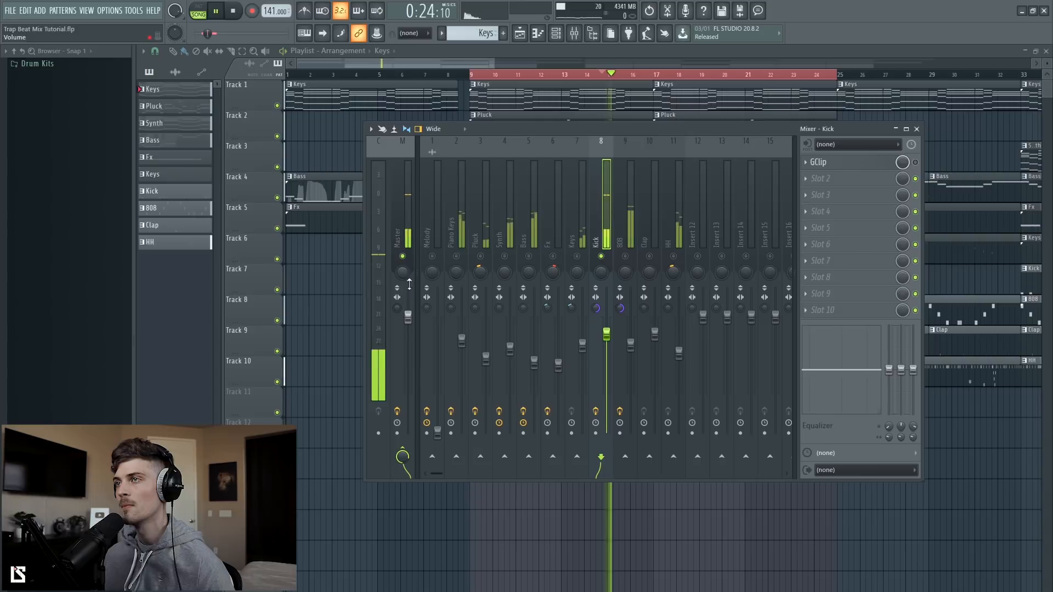
key("space")
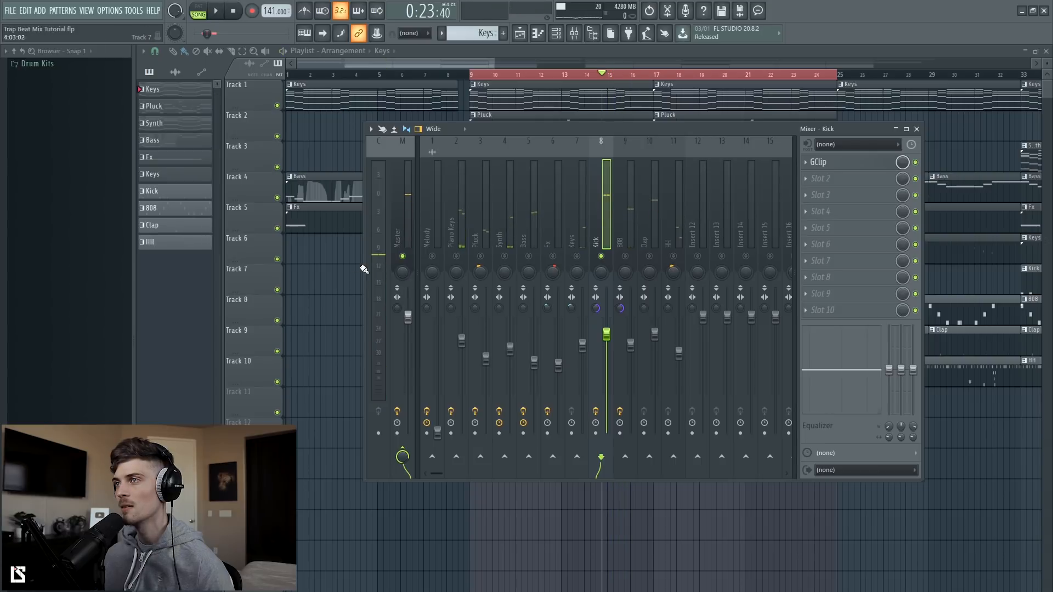
key("space")
key("space")
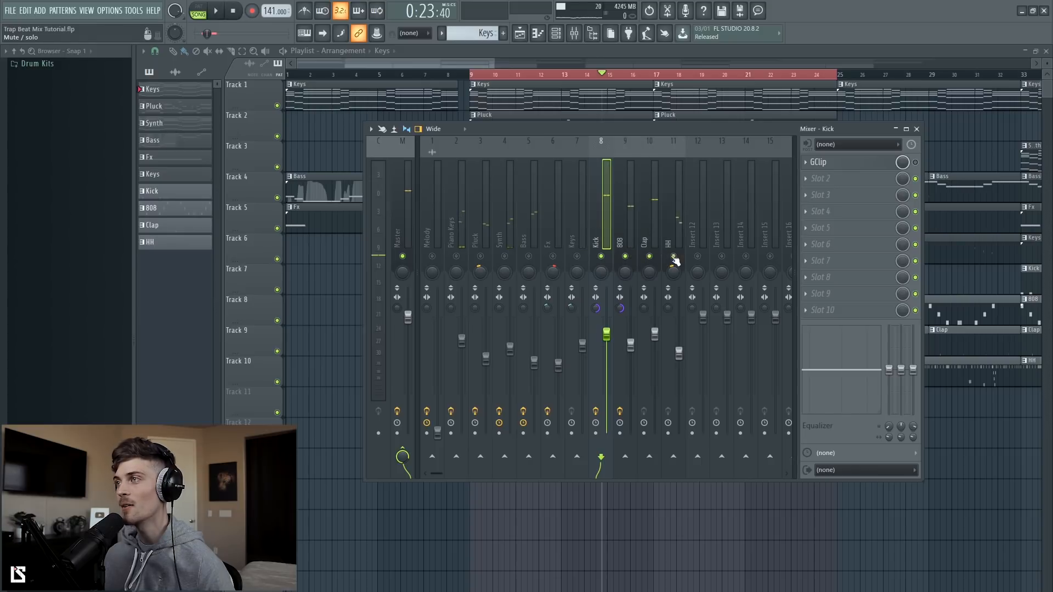
key("space")
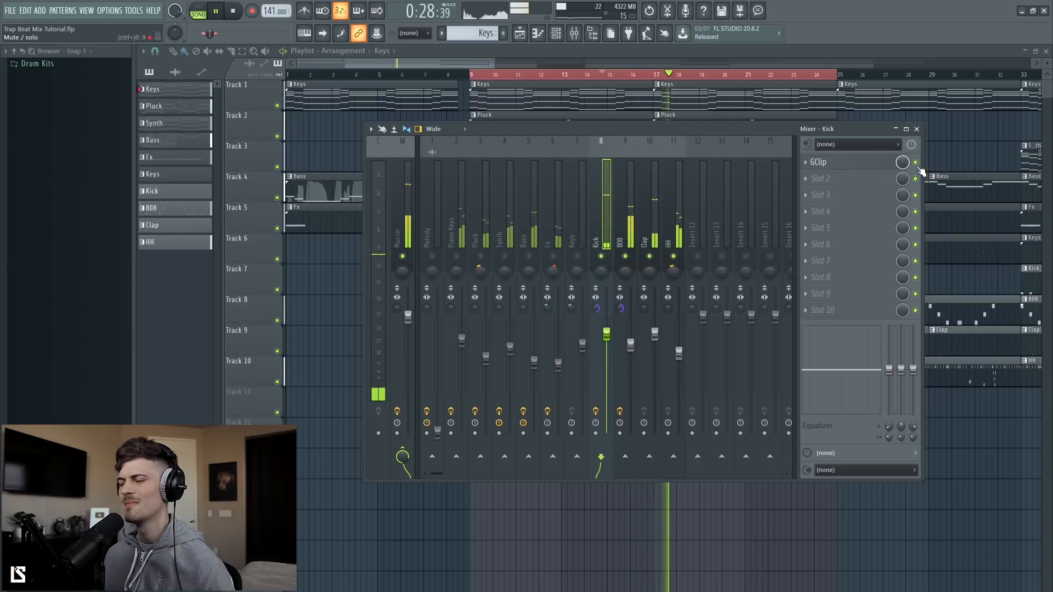
key("space")
Audition the Kick's GClip with Softness at 0% against 57%, leaving it at 57%, and close its window.
left_click(871, 166)
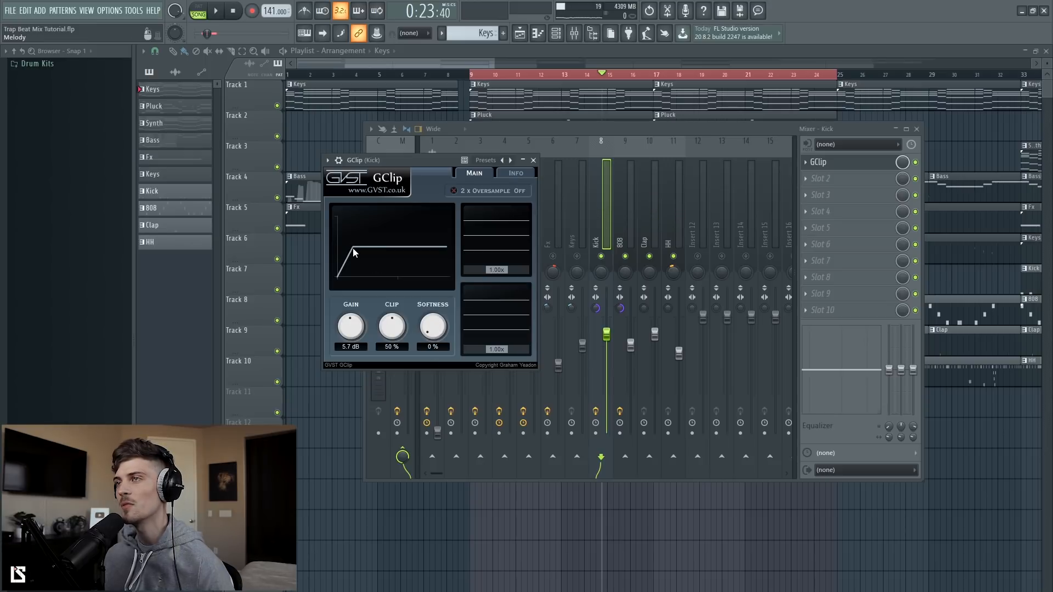
key("space")
left_click_drag(436, 335, 436, 340)
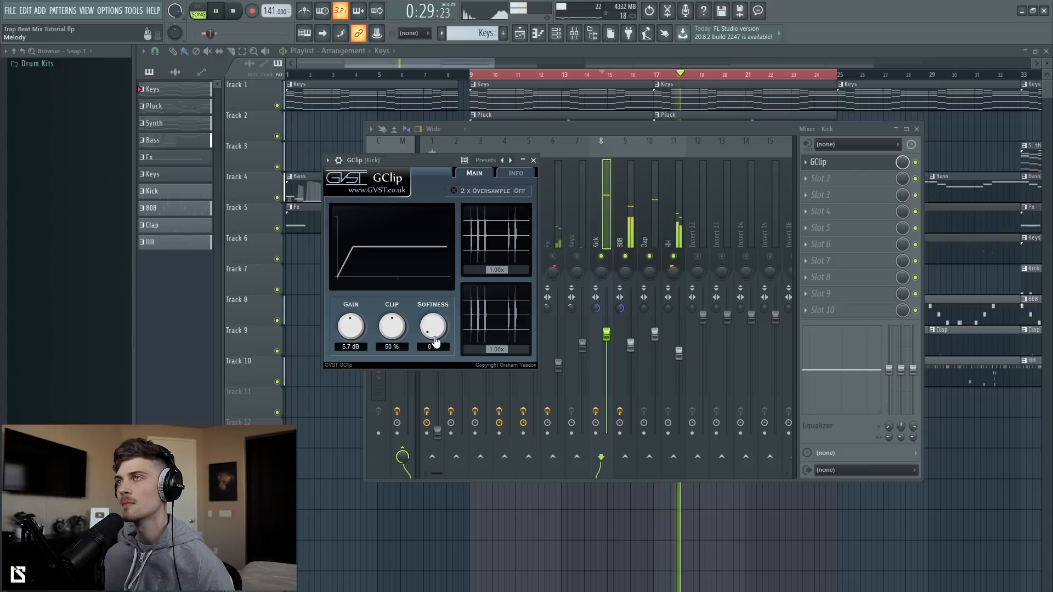
left_click(236, 15)
left_click_drag(436, 334, 432, 314)
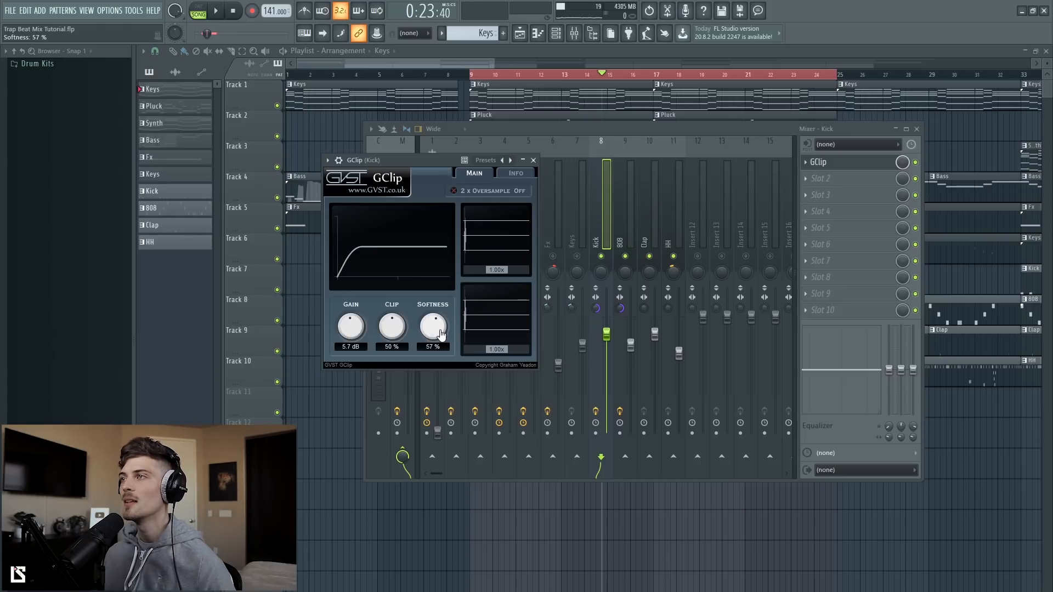
left_click(533, 160)
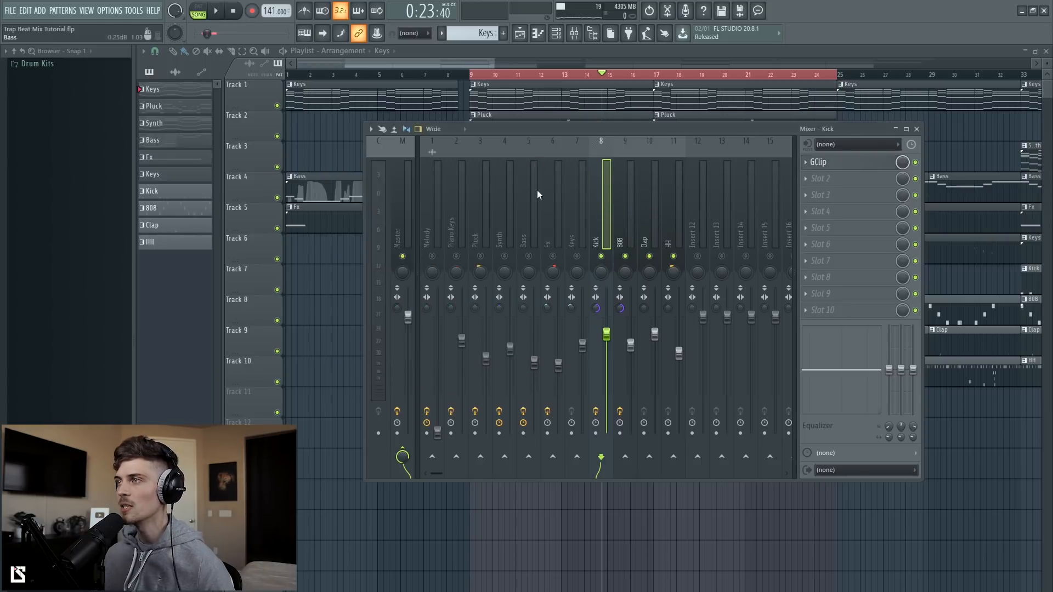
Bring all mixer tracks back in and play the intro from around bar 5 up to bar 8.
right_click(601, 256)
left_click(435, 76)
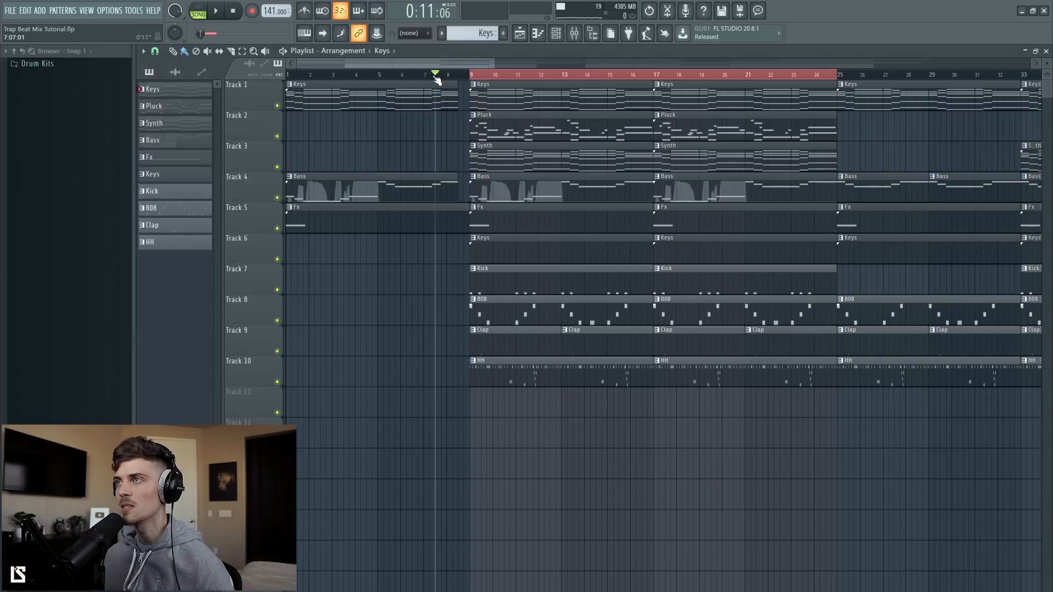
key("space")
left_click(398, 76)
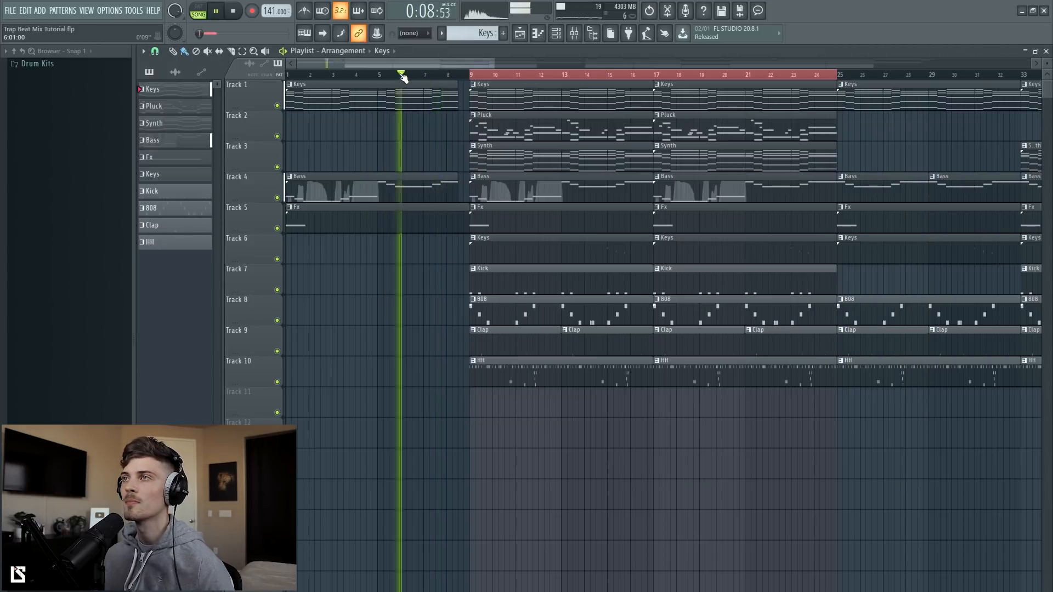
left_click(382, 80)
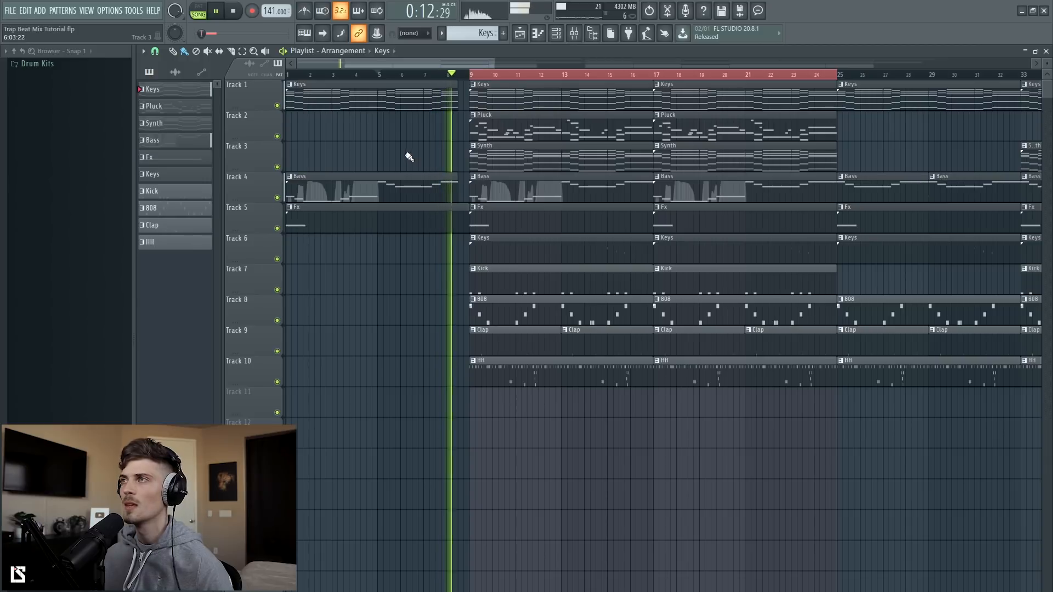
key("space")
Create an automation clip for the mix level of Decapitator on the Bass track.
left_click(574, 34)
left_click(534, 245)
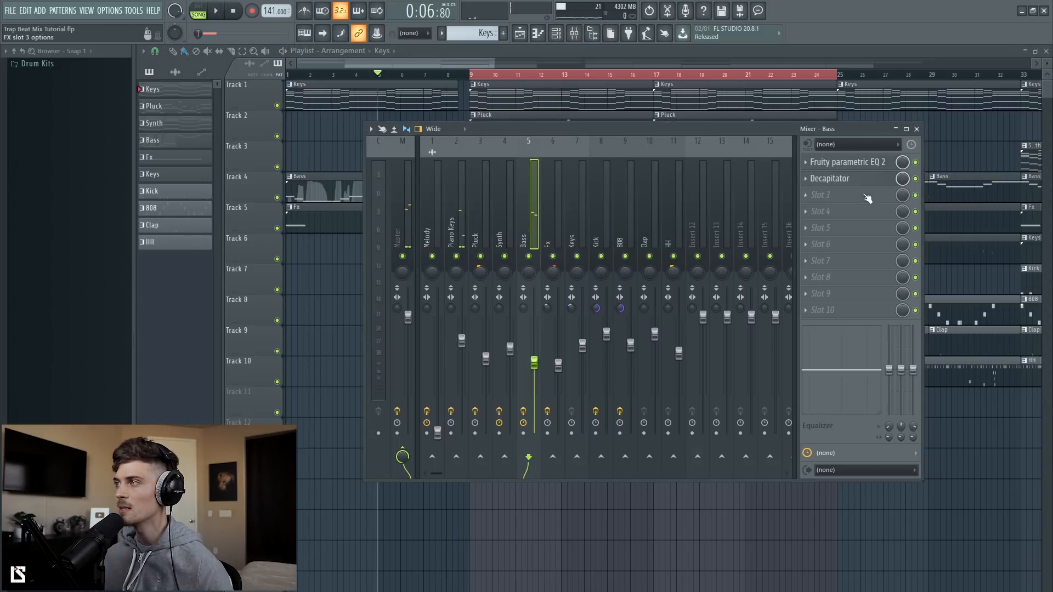
right_click(904, 184)
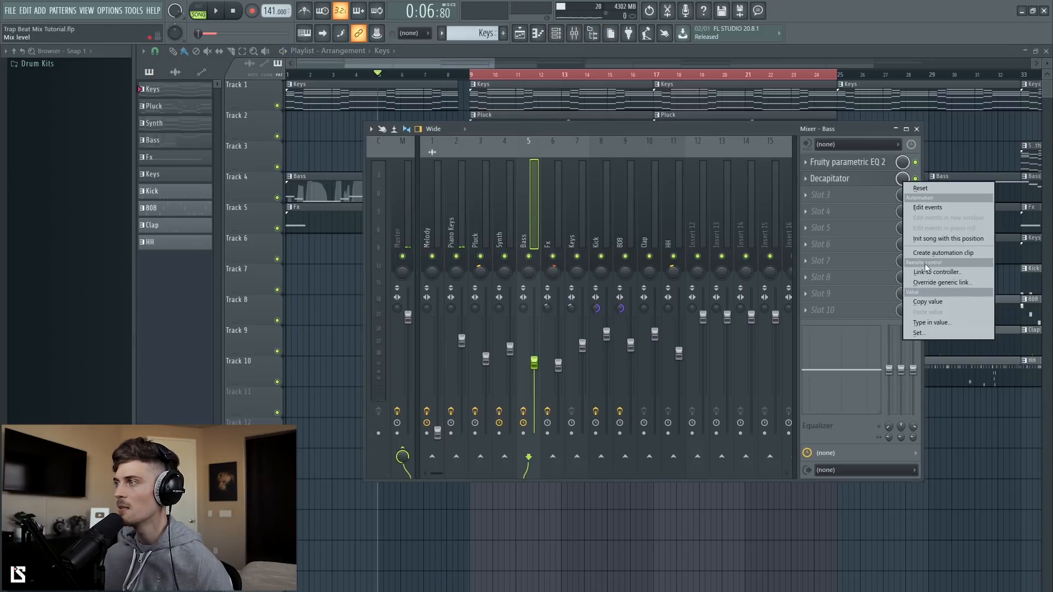
left_click(943, 253)
Cut the Decapitator mix level clip at bar 9, delete the remainder and move the clip to Track 12.
left_click(316, 266)
left_click_drag(540, 390, 356, 390)
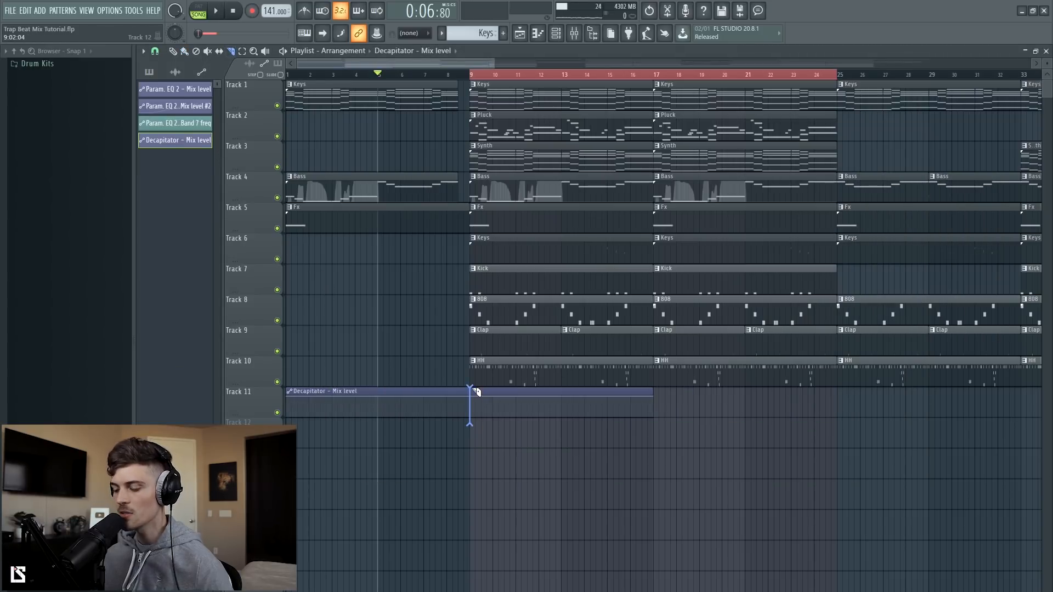
right_click(496, 392)
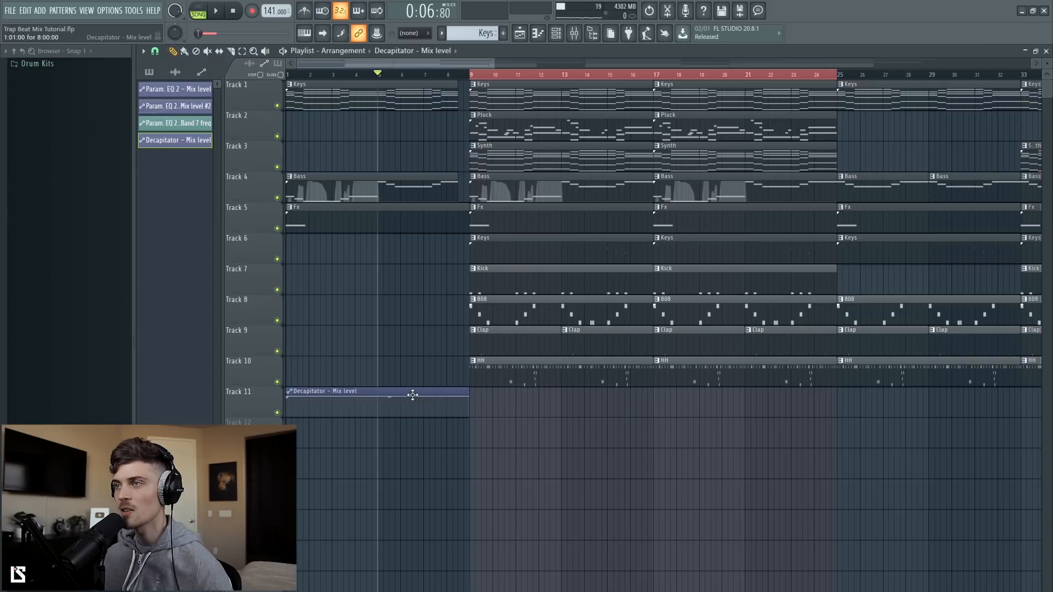
left_click_drag(403, 415, 400, 438)
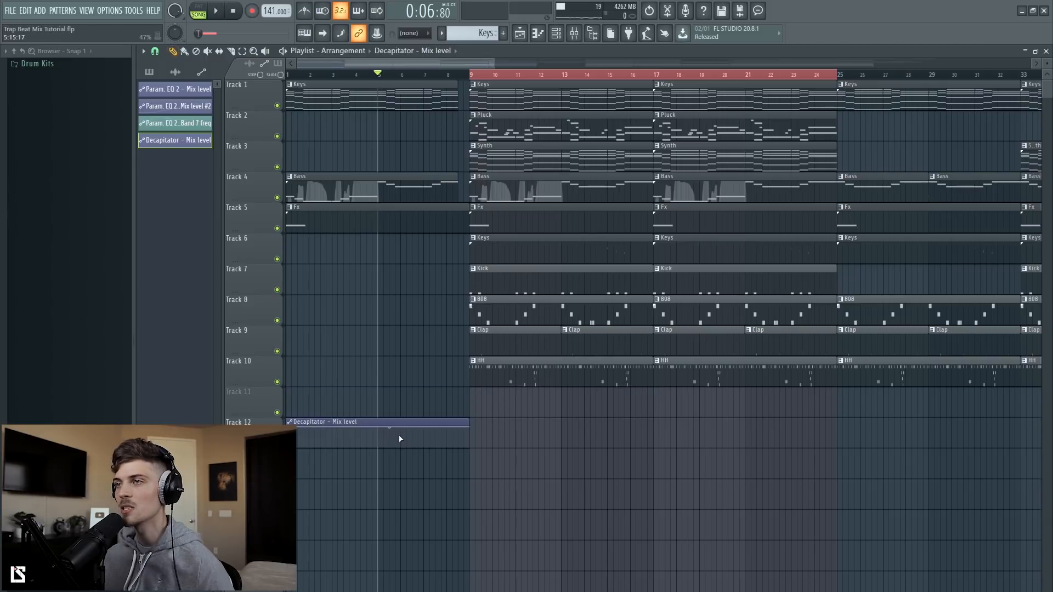
Place a second Decapitator mix level clip on Track 12 at bar 9 and make it unique.
left_click(476, 435)
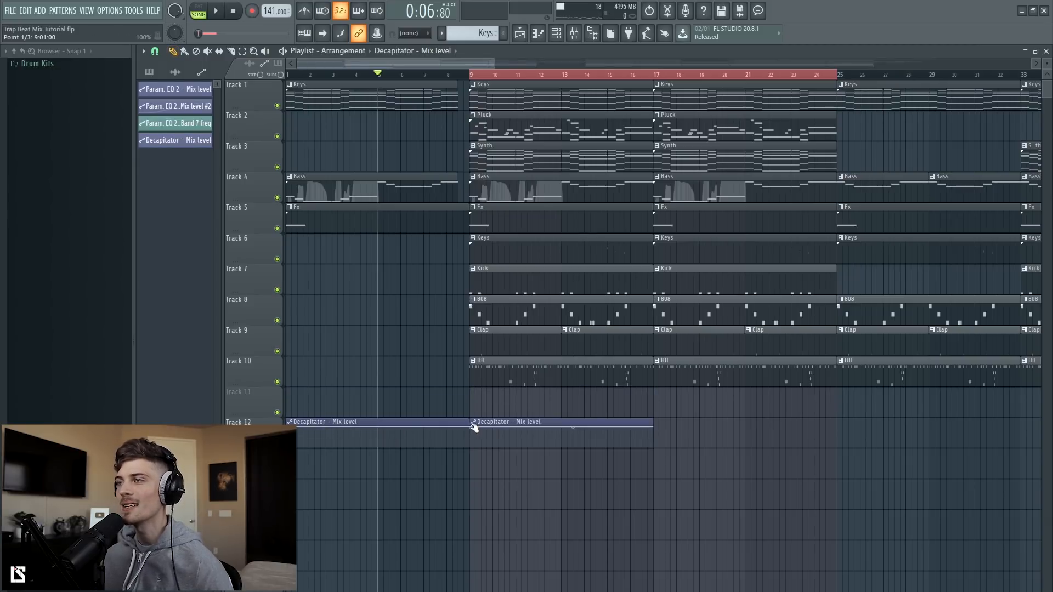
left_click(475, 425)
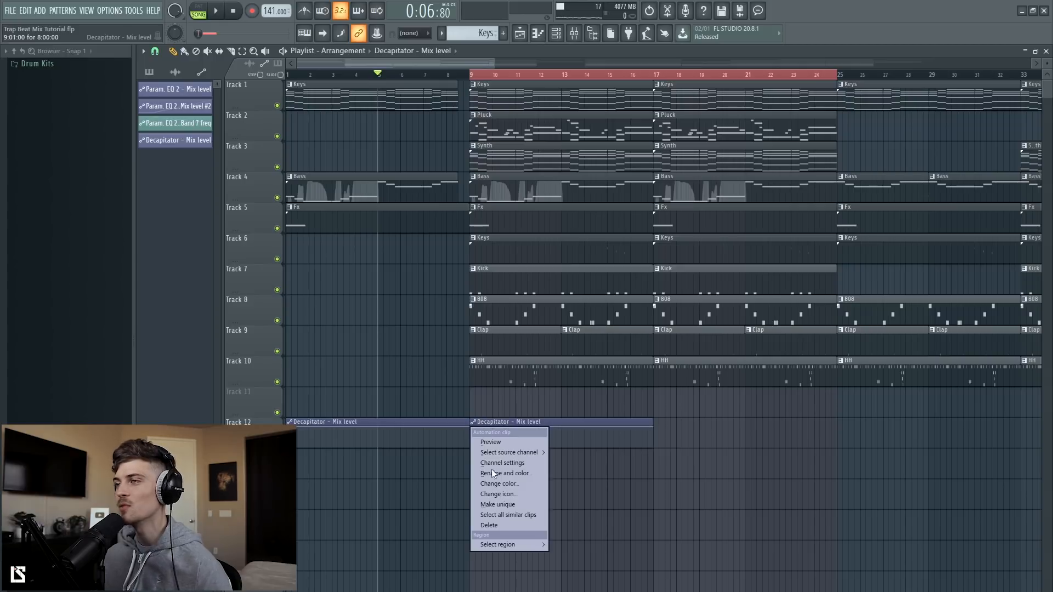
left_click(499, 504)
Lower the unique clip's level to 0% and swap the two clips so the 0% one covers the intro.
left_click_drag(474, 427, 478, 465)
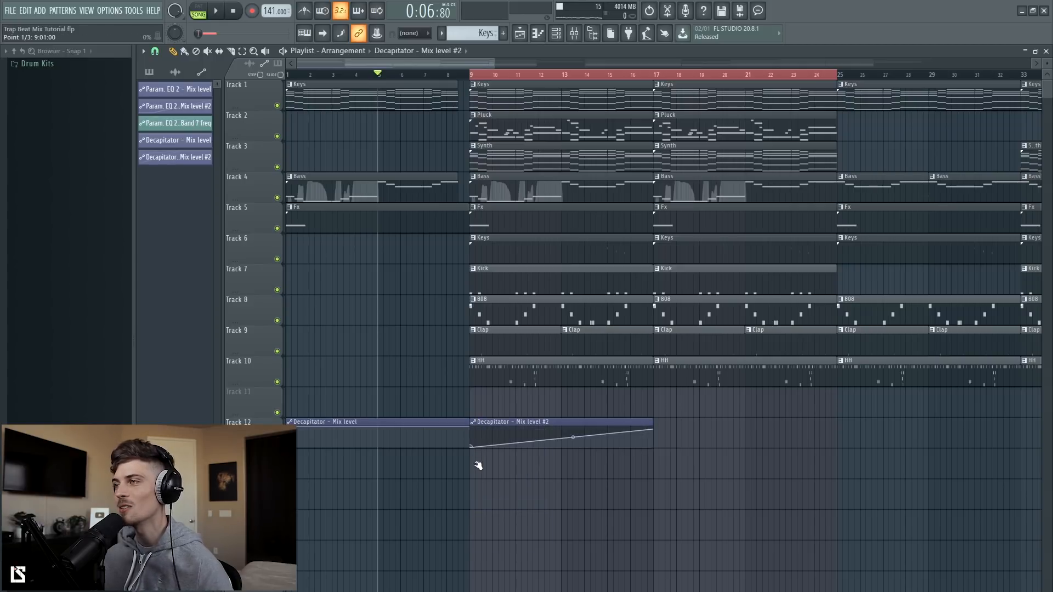
mouse_move(357, 433)
left_mouse_down()
mouse_move(549, 460)
mouse_move(543, 443)
mouse_move(350, 423)
left_mouse_up()
left_click_drag(514, 454, 516, 421)
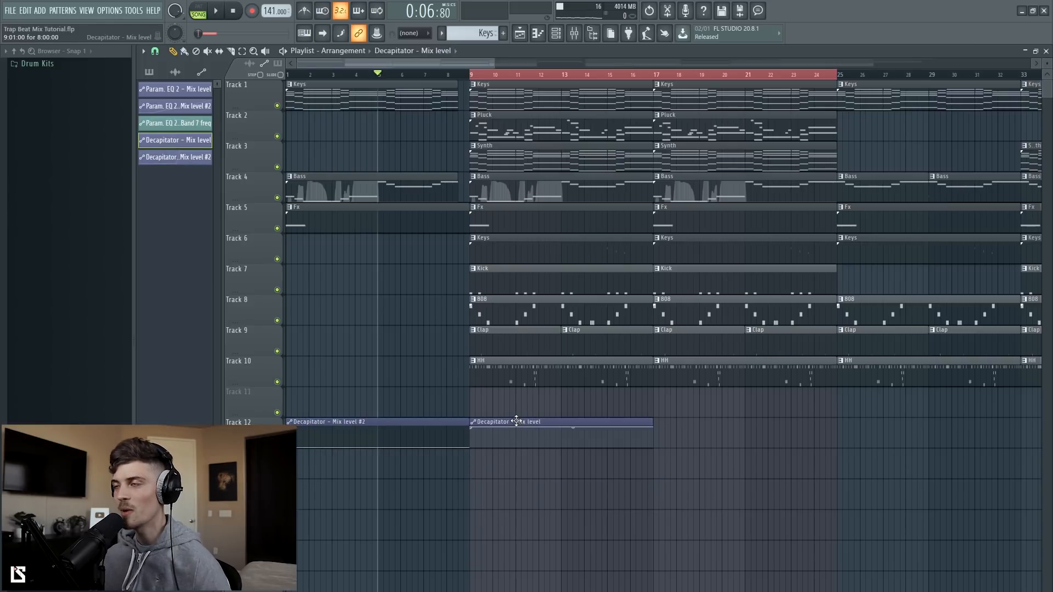
Play from the intro past bar 9 with the mixer in view to check the Bass's automated Decapitator mix level.
left_click(576, 38)
key("space")
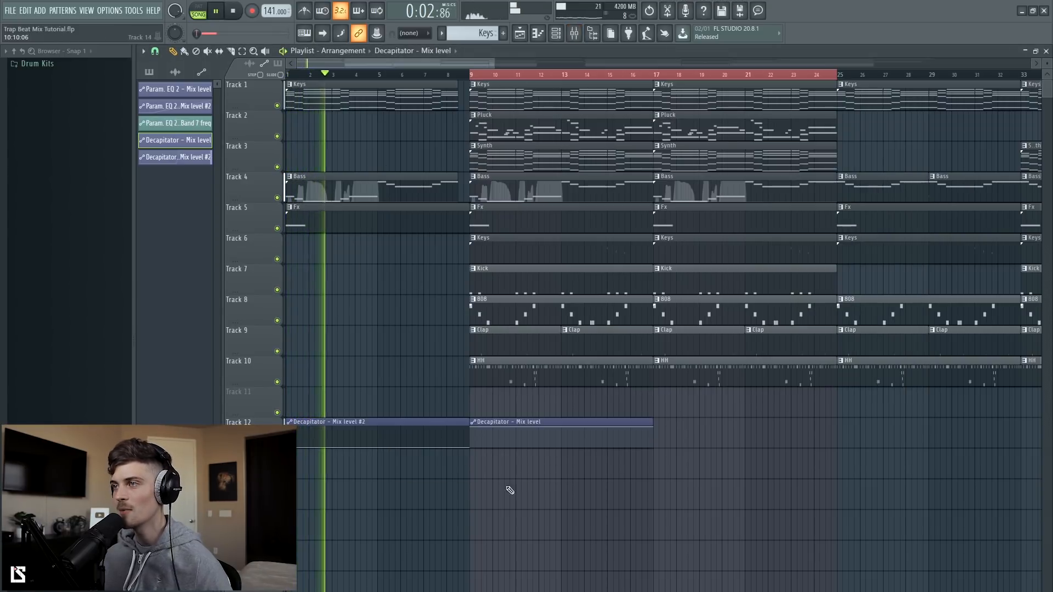
left_click(574, 33)
left_click_drag(574, 131, 651, 196)
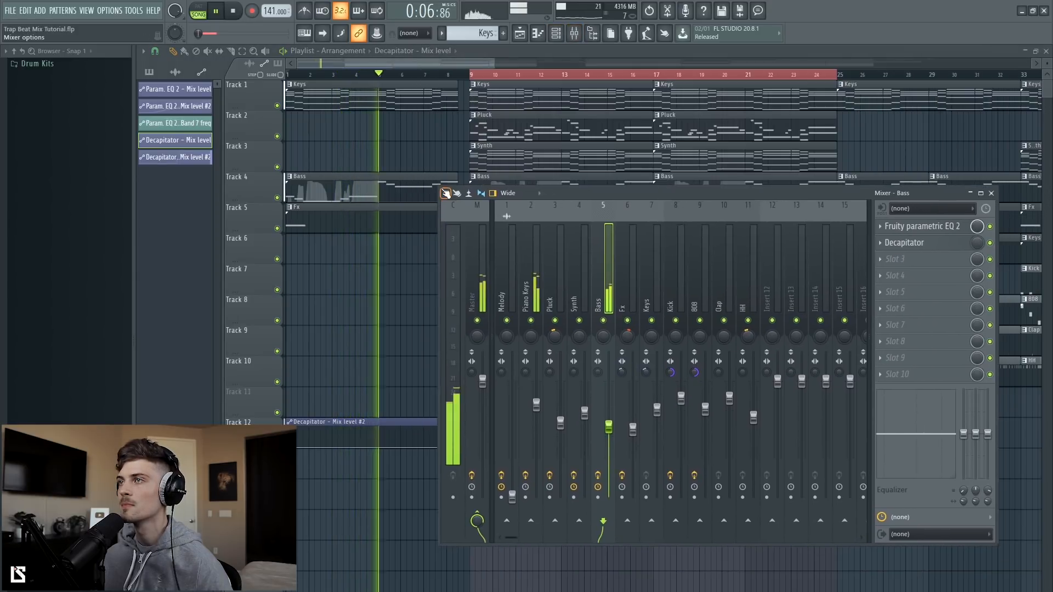
left_click_drag(438, 187, 539, 273)
left_click_drag(678, 279, 662, 104)
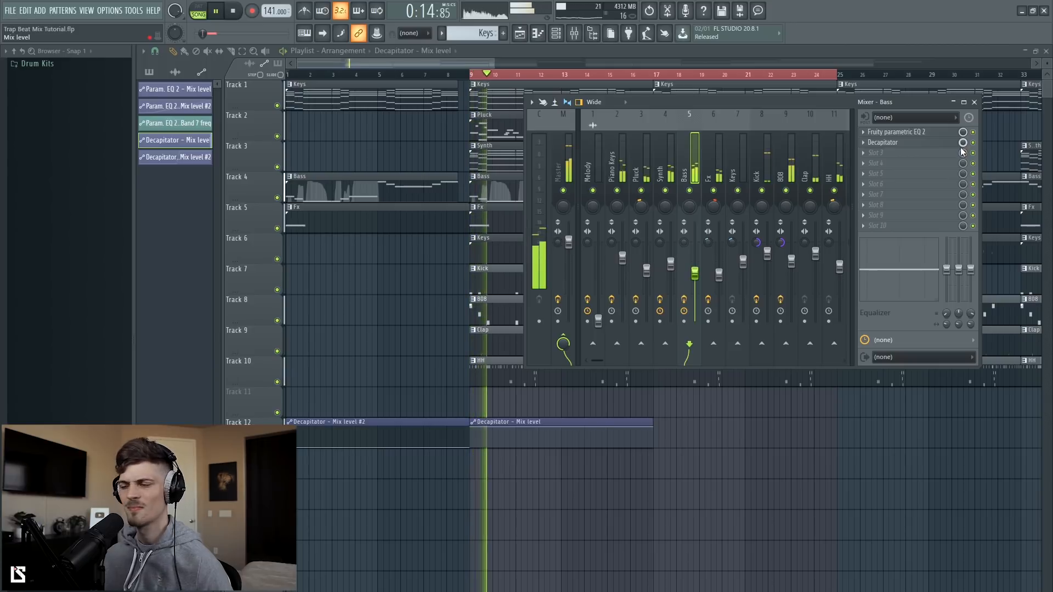
left_click_drag(726, 103, 620, 111)
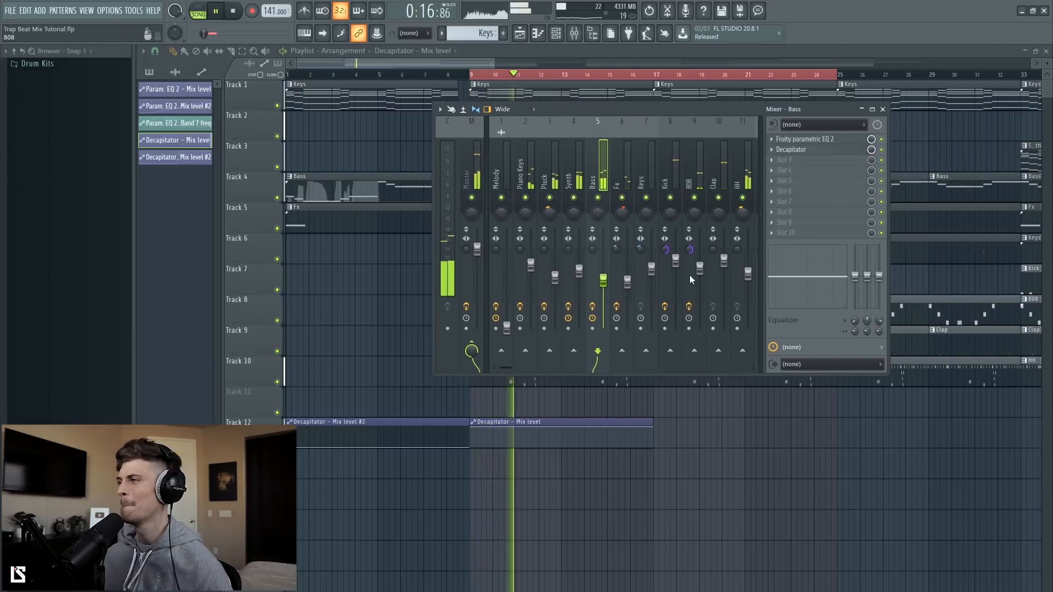
left_click_drag(433, 375, 319, 507)
key("space")
Solo the Piano Keys track and insert J37 Stereo in its second effect slot.
left_click(415, 241)
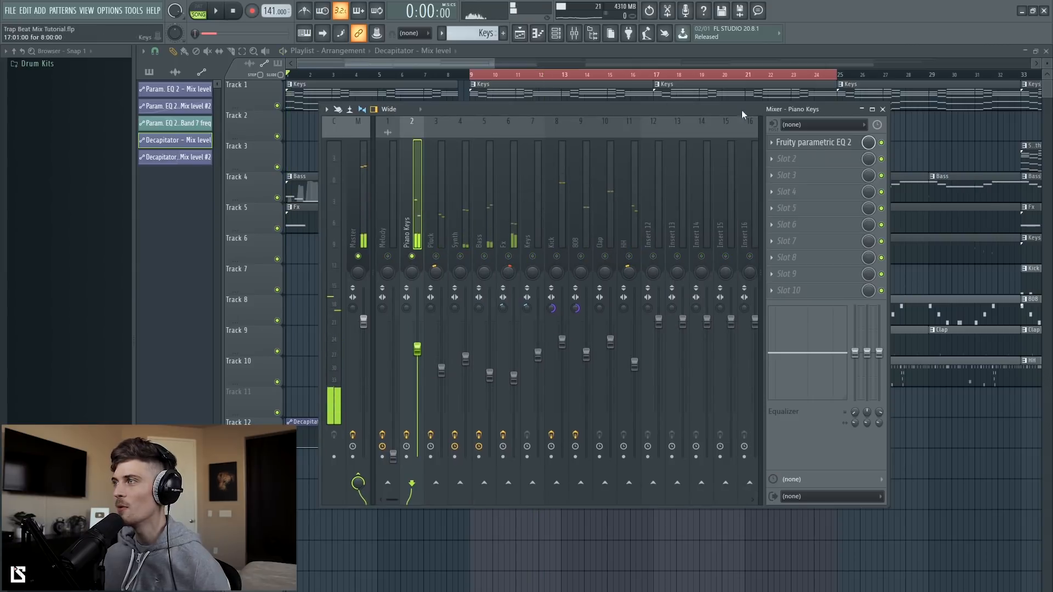
left_click(804, 167)
mouse_move(926, 366)
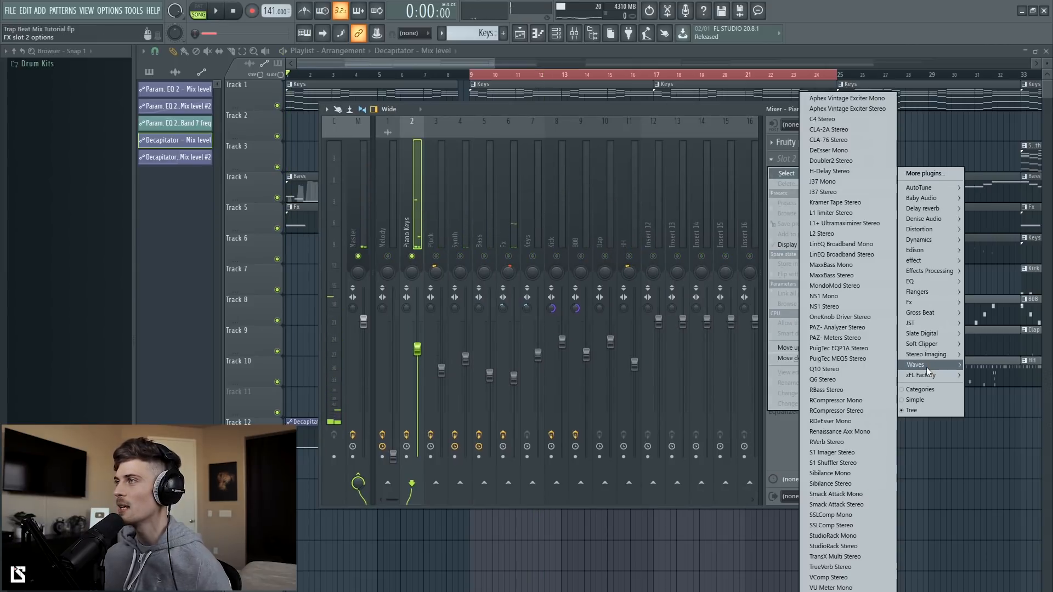
left_click(846, 194)
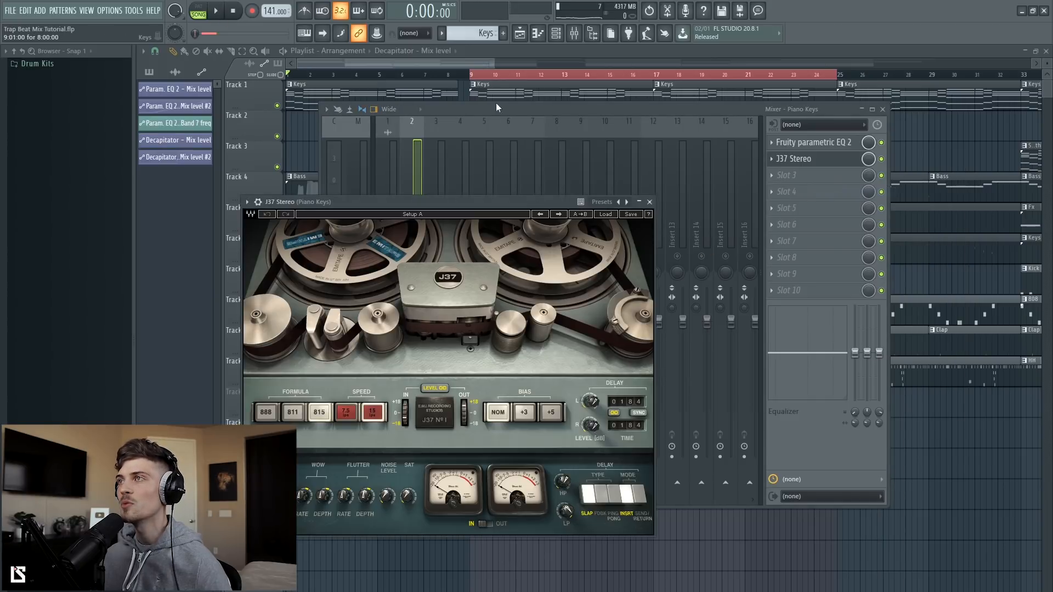
Bring the other tracks back in and play the beat from bar 9 with Kick and 808 muted.
left_click(458, 210)
key("space")
right_click(412, 256)
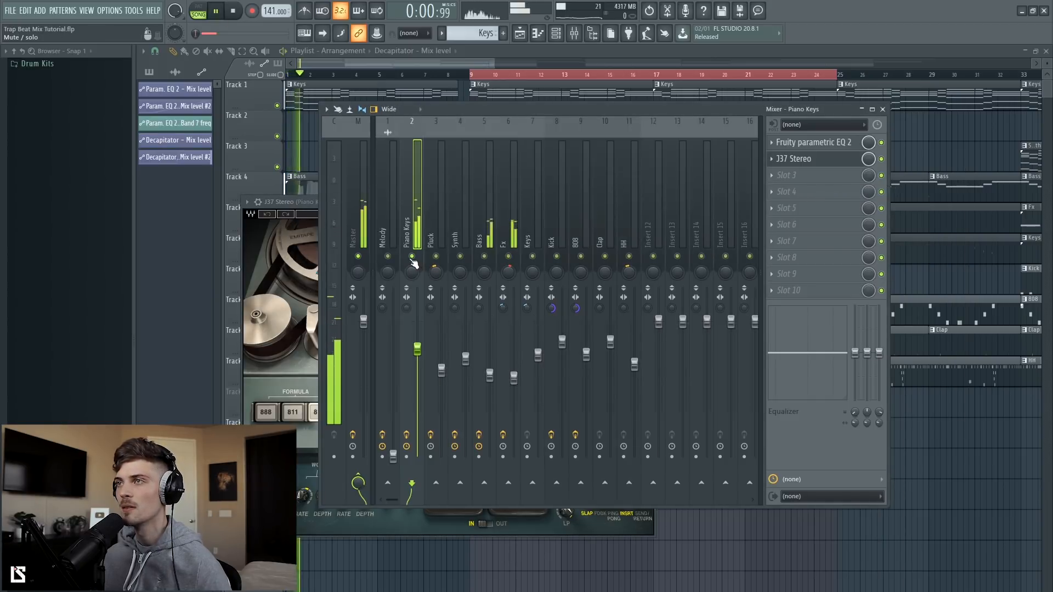
left_click(306, 206)
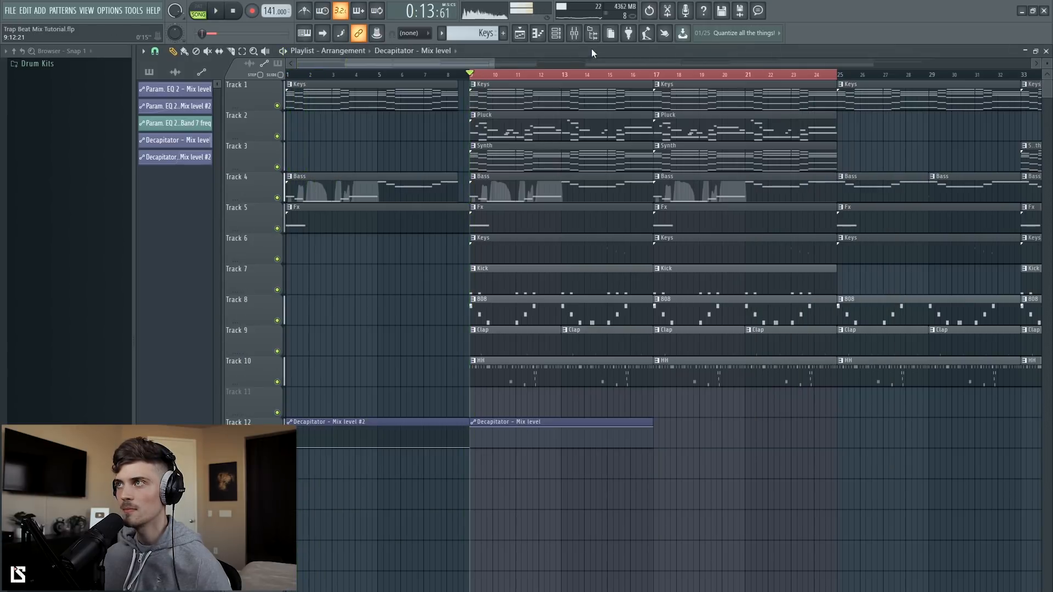
left_click(573, 32)
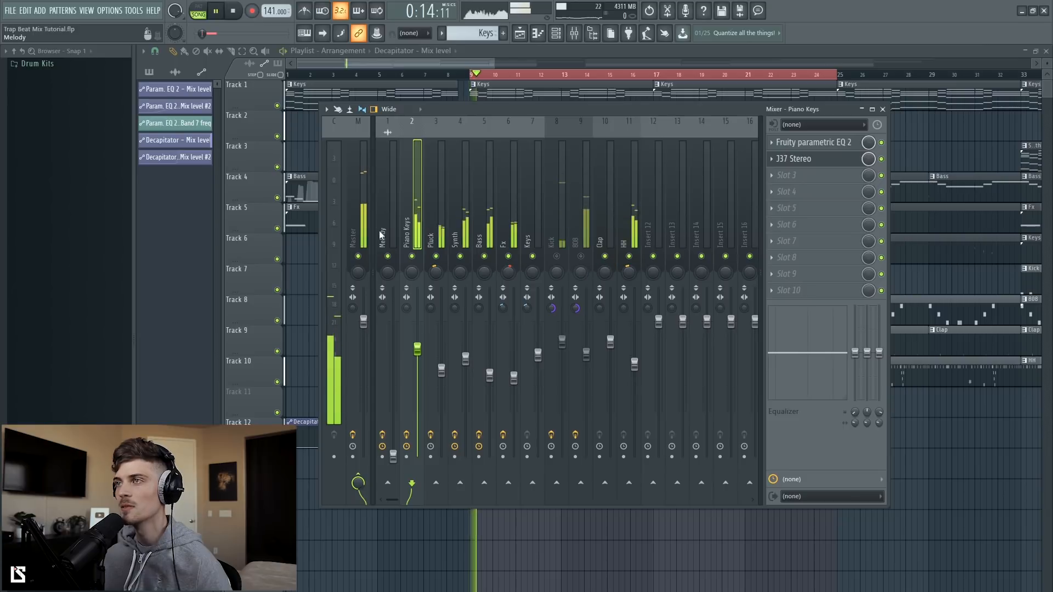
Bring up J37 Stereo on Piano Keys and raise its saturation to 10.8.
left_click(831, 160)
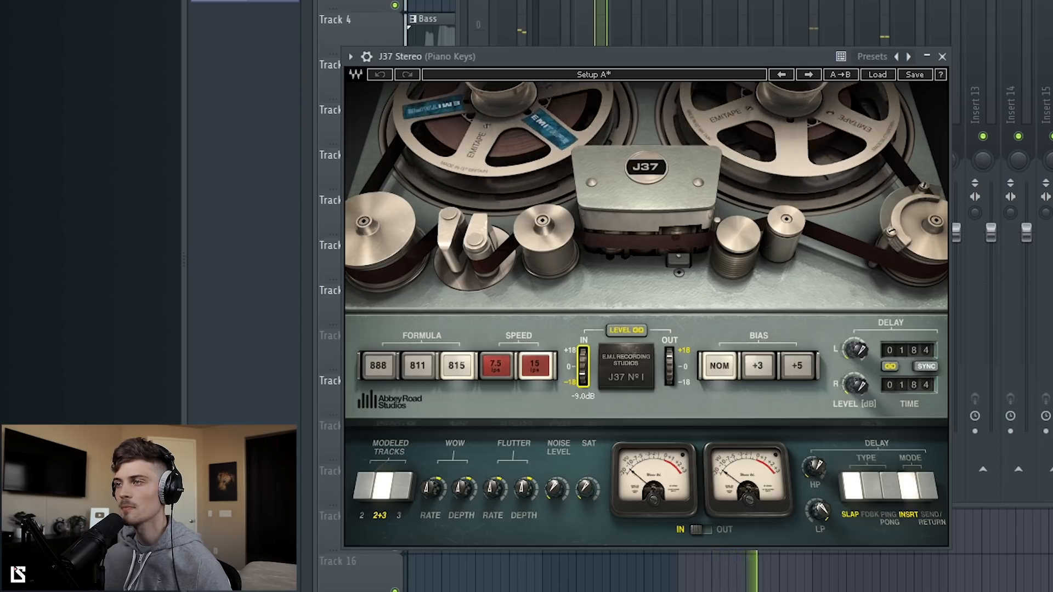
left_click_drag(587, 488, 587, 422)
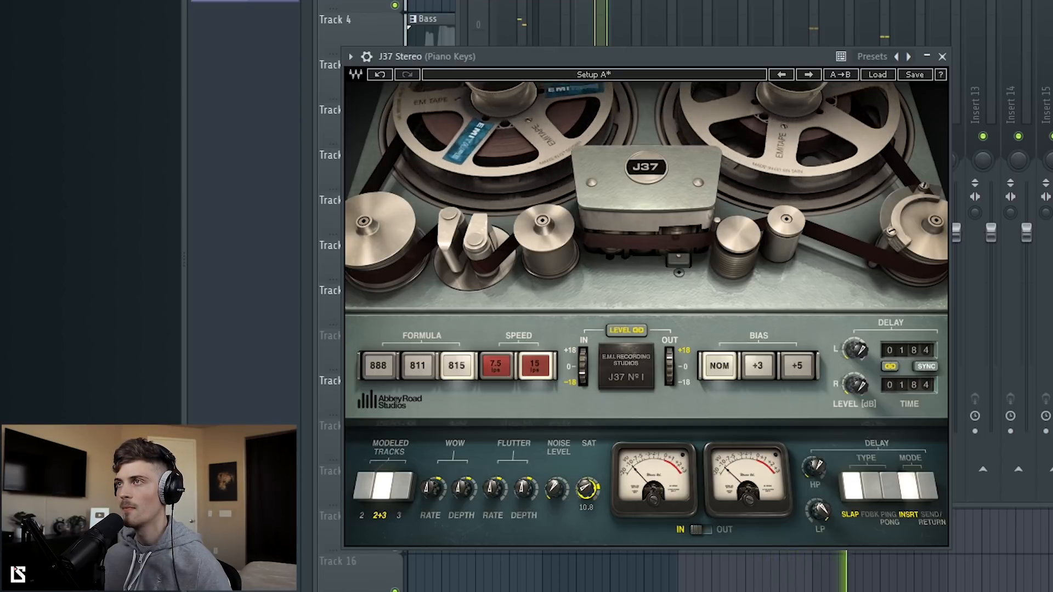
Solo the Piano Keys track and set the J37 Stereo input level to 0.
left_click(601, 28)
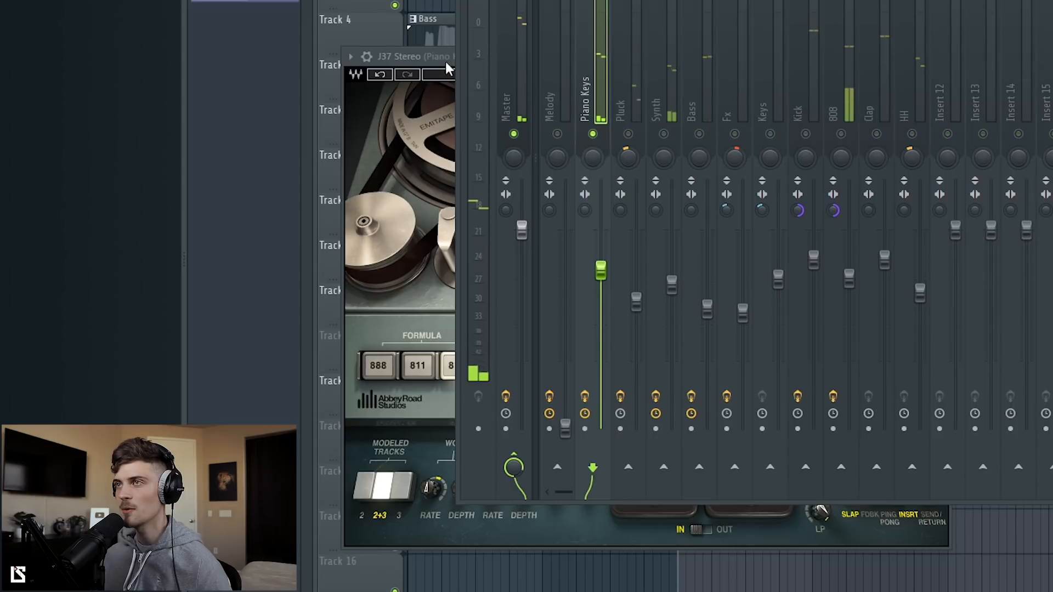
left_click(449, 69)
left_click_drag(582, 370, 583, 363)
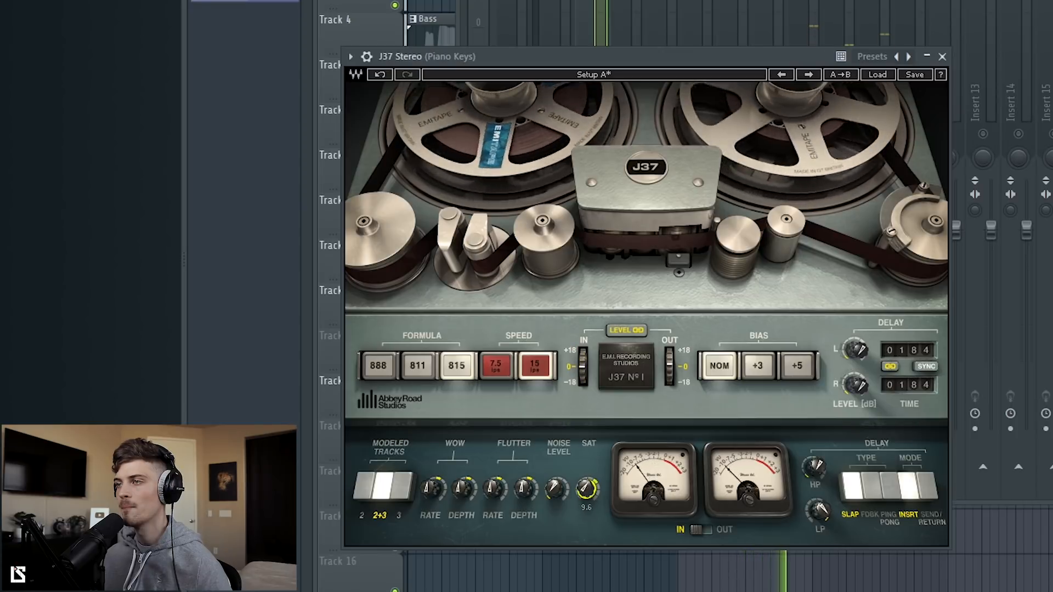
Switch J37 Stereo on Piano Keys to the 888 tape formula, readjust its input level and saturation, and close it.
left_click(378, 366)
left_click_drag(582, 365, 582, 362)
left_click_drag(587, 487, 587, 476)
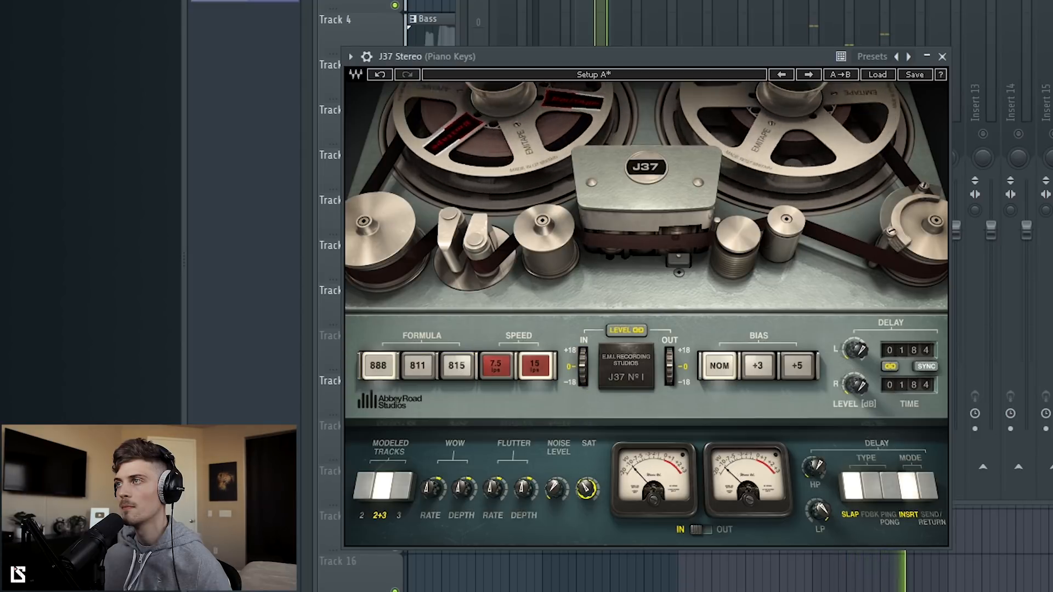
left_click(942, 57)
Unsolo Piano Keys, play the full beat from bar 9 and slightly raise the Pluck and Piano Keys volumes.
key("space")
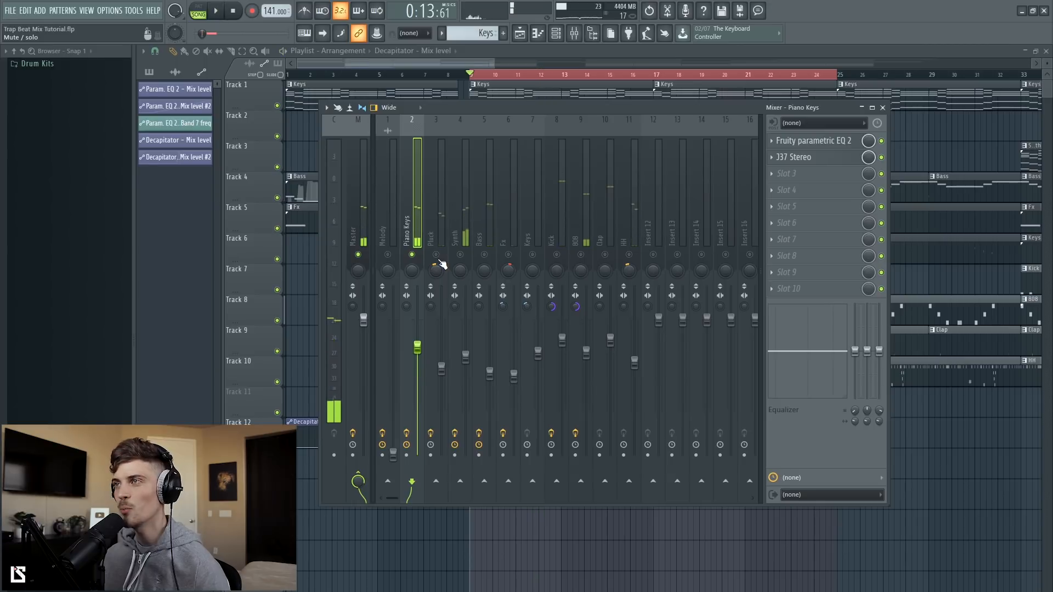
left_click(460, 213)
key("space")
left_click(488, 221)
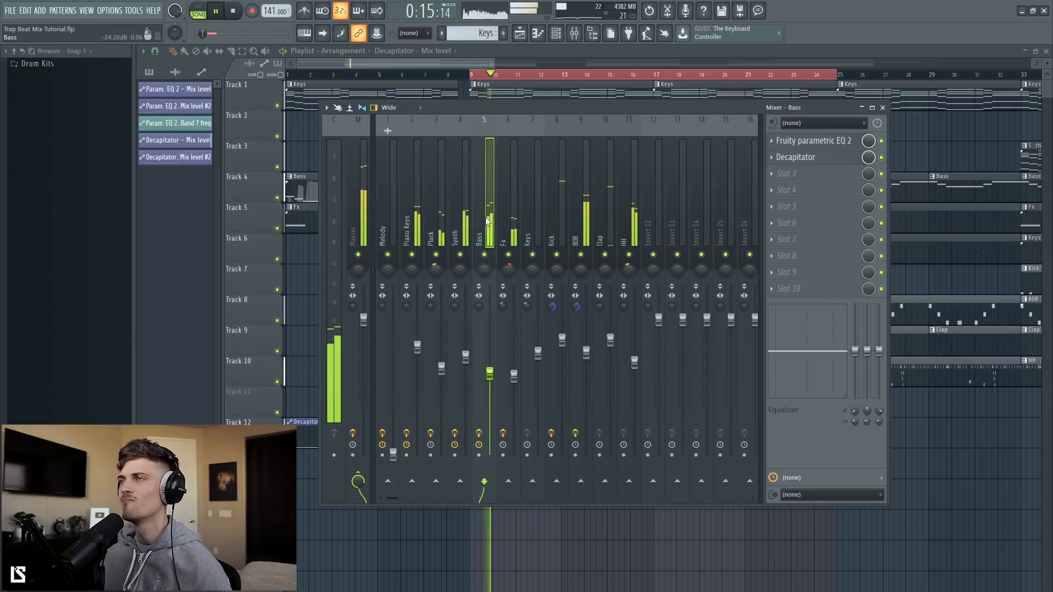
left_click(465, 214)
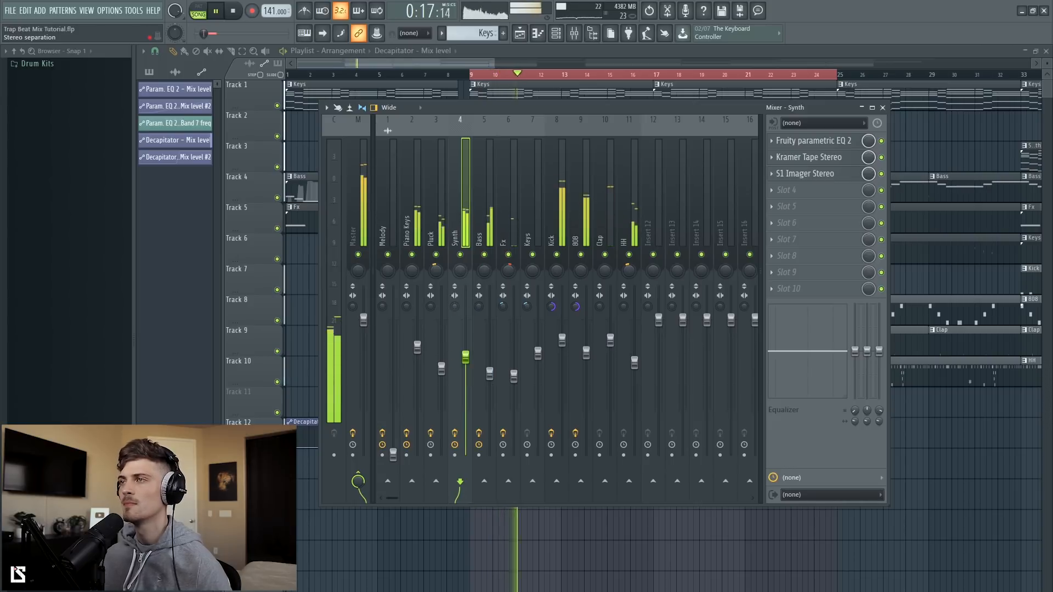
left_click_drag(442, 368, 417, 345)
Raise the low cut in Piano Keys' Fruity parametric EQ 2 and cut band 3 by about 2.3 dB near 302 Hz.
left_click(856, 142)
left_click(855, 141)
left_click(855, 142)
left_click_drag(291, 325, 298, 324)
left_click_drag(328, 277, 328, 280)
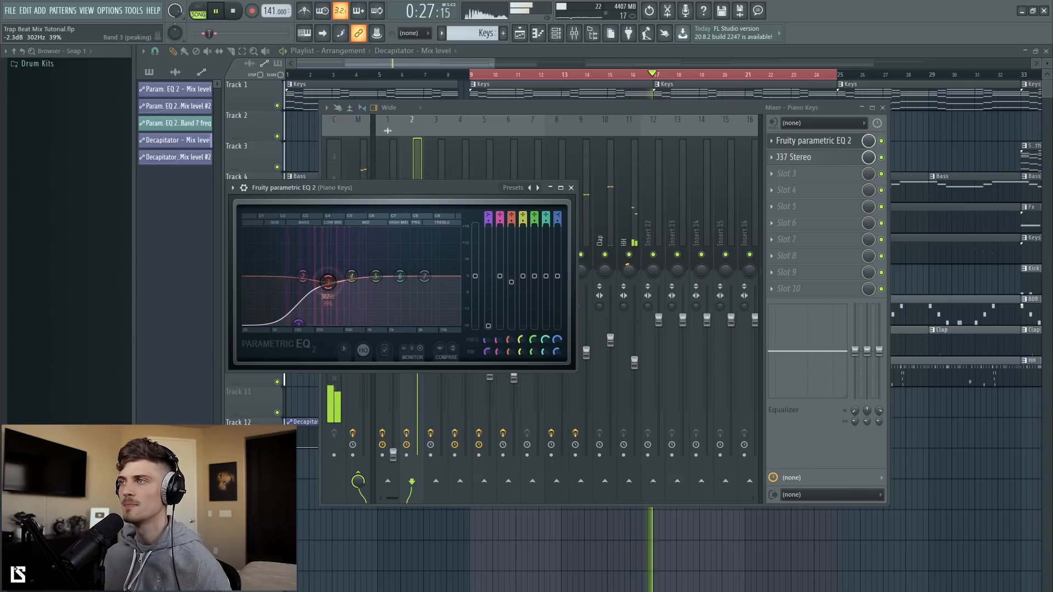
left_click(571, 188)
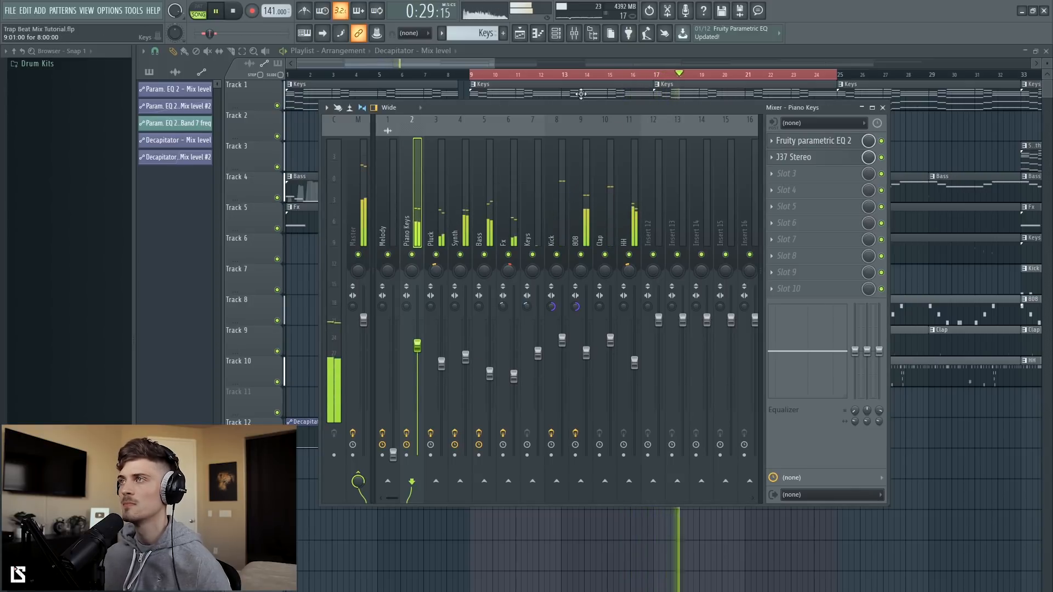
Stop playback, bring up Fruity Blood Overdrive on the 808 track and fine-tune its mix level.
left_click_drag(477, 63, 499, 65)
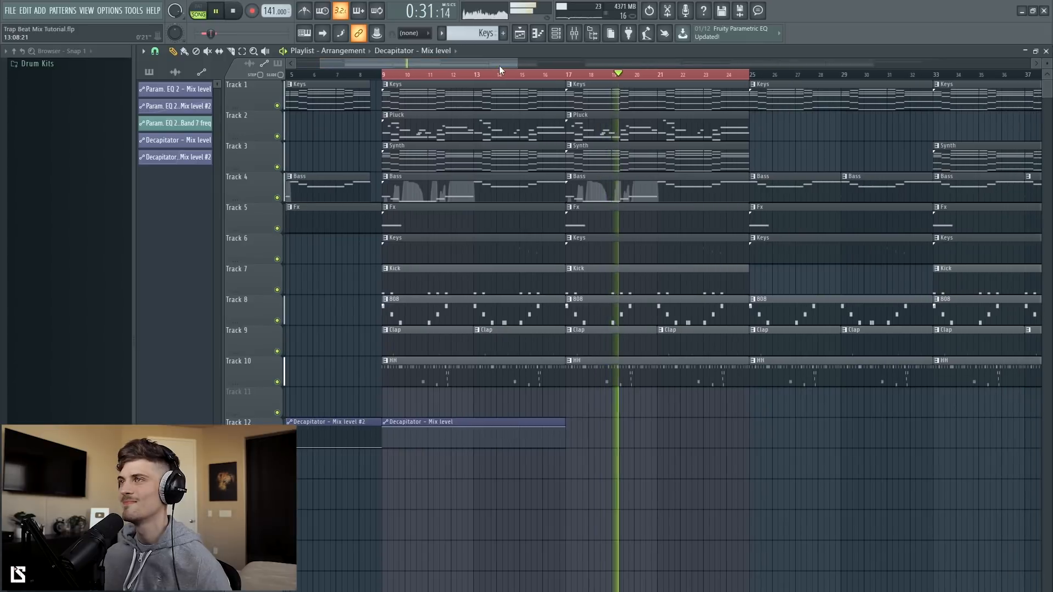
left_click(573, 33)
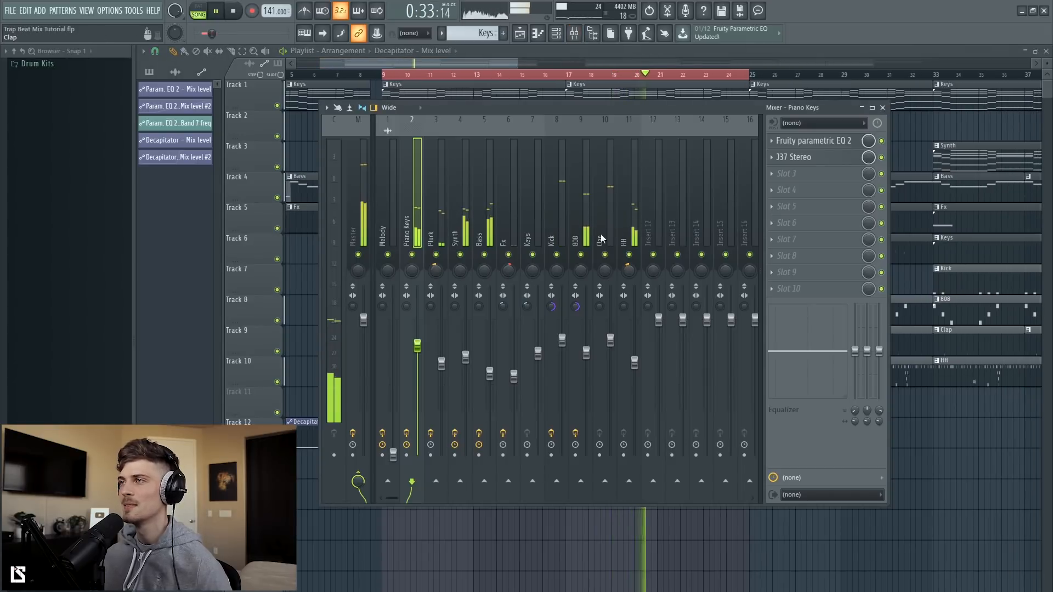
left_click(585, 236)
key("space")
left_click(813, 143)
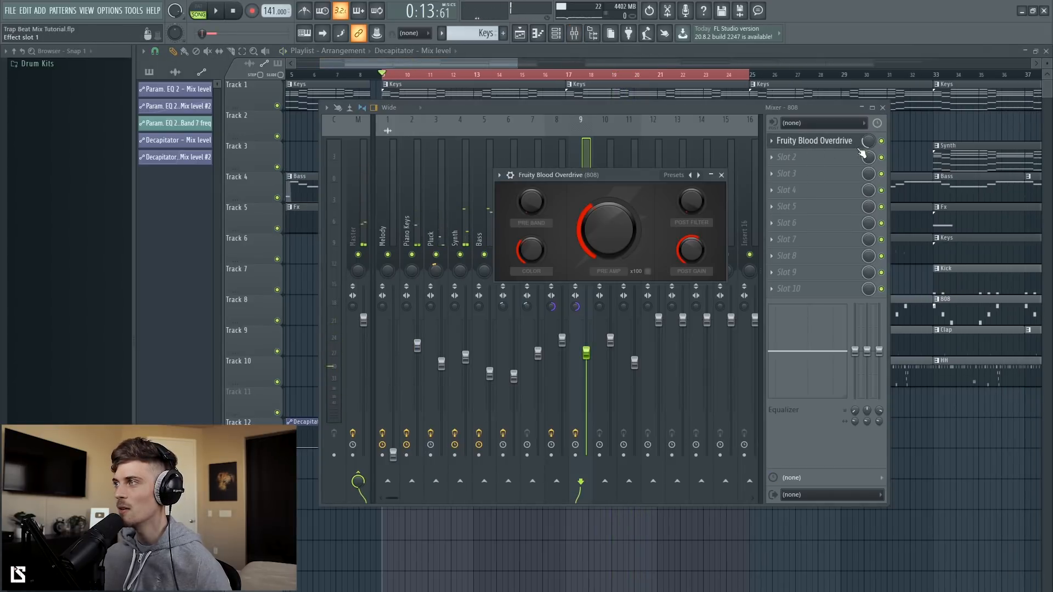
left_click_drag(868, 142, 868, 142)
left_click(836, 144)
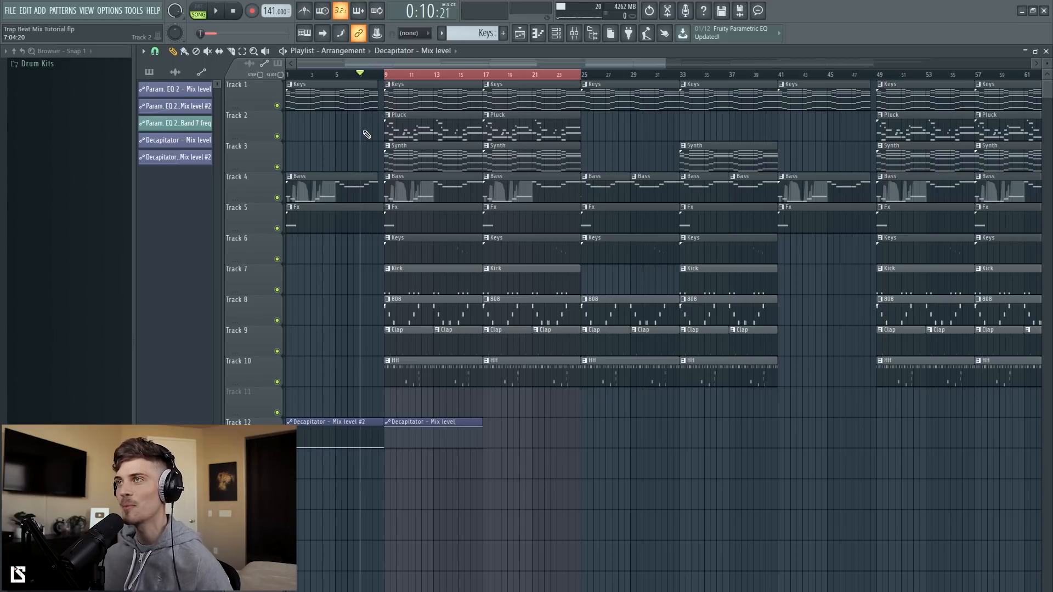
Bring up the mixer and review the HH, Clap and Kick tracks.
left_click_drag(665, 63, 622, 80)
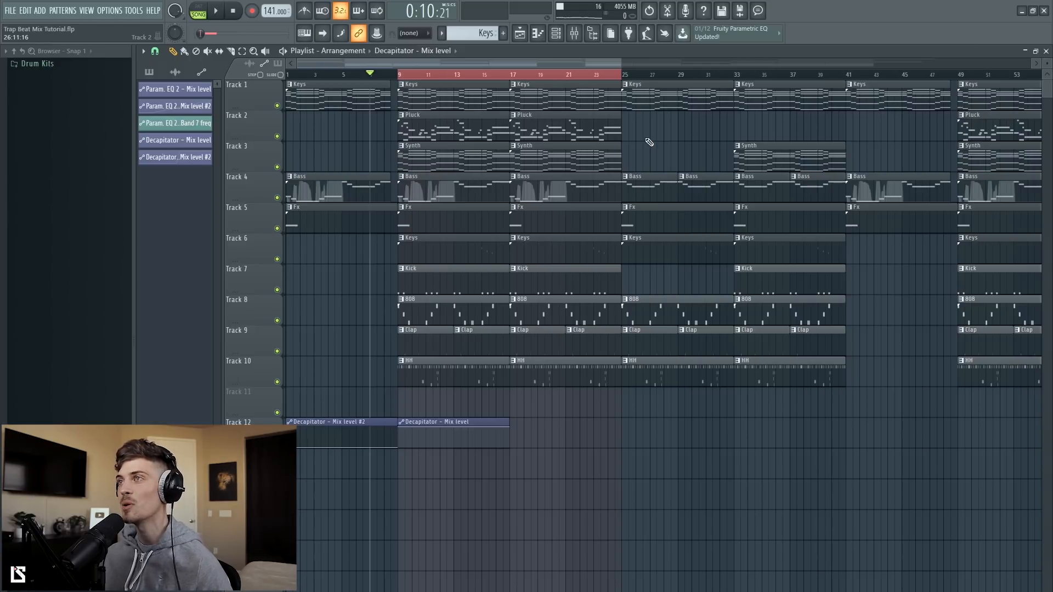
key("F9")
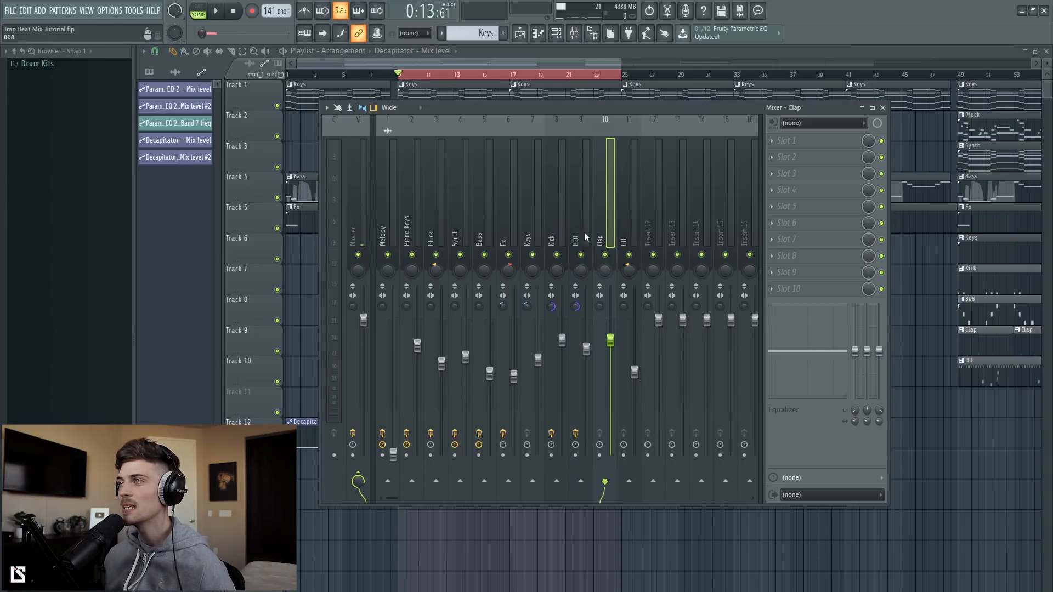
left_click(627, 220)
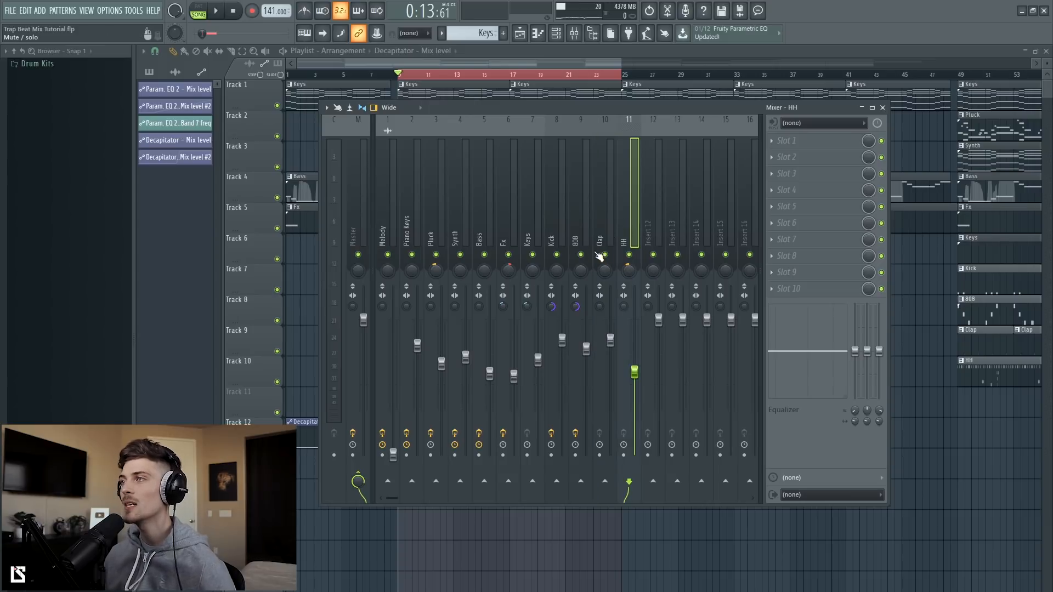
left_click(603, 224)
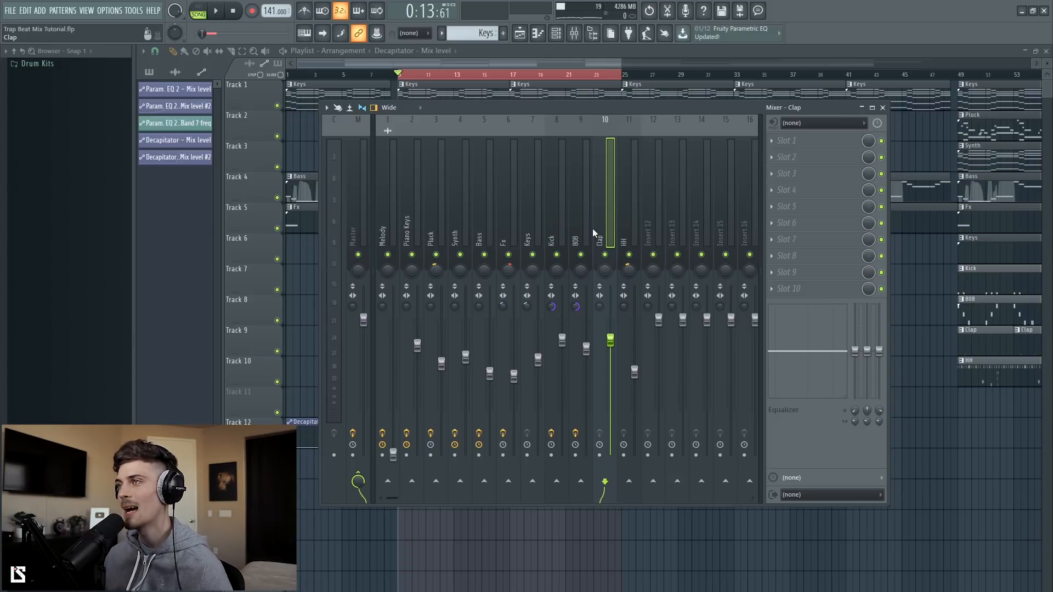
left_click(563, 222)
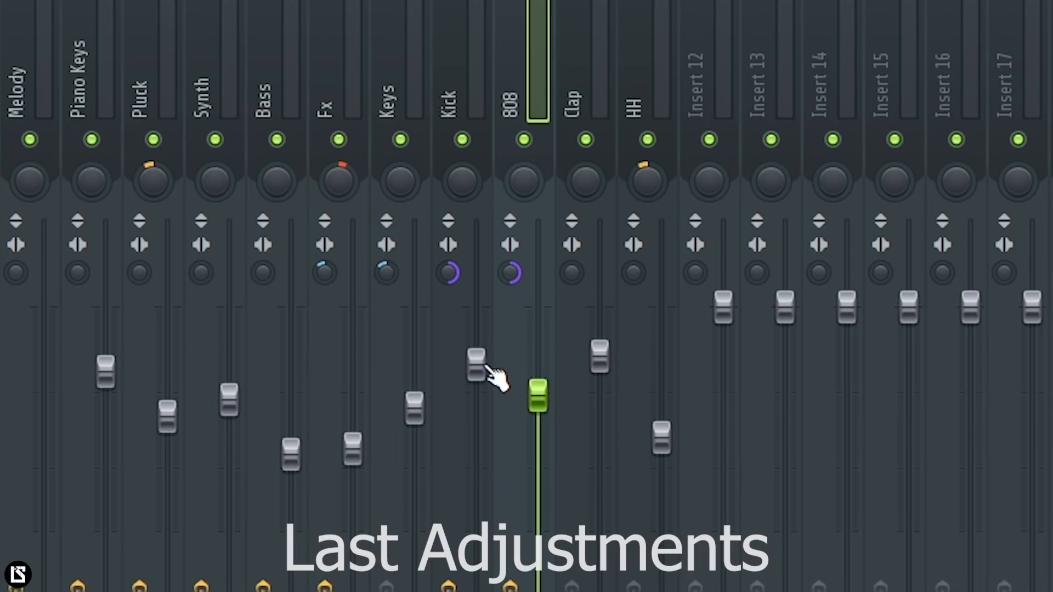
Slightly raise the Kick and 808 volumes and lower the HH and Clap volumes.
left_click_drag(486, 365, 485, 353)
left_click_drag(538, 395, 538, 387)
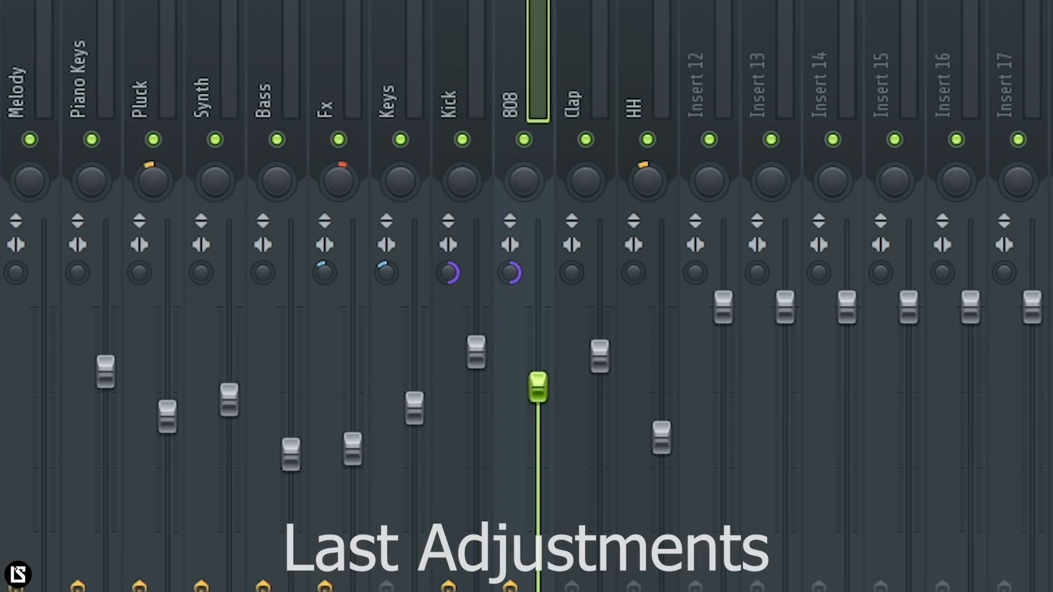
left_click_drag(661, 437, 661, 445)
left_click_drag(600, 356, 600, 375)
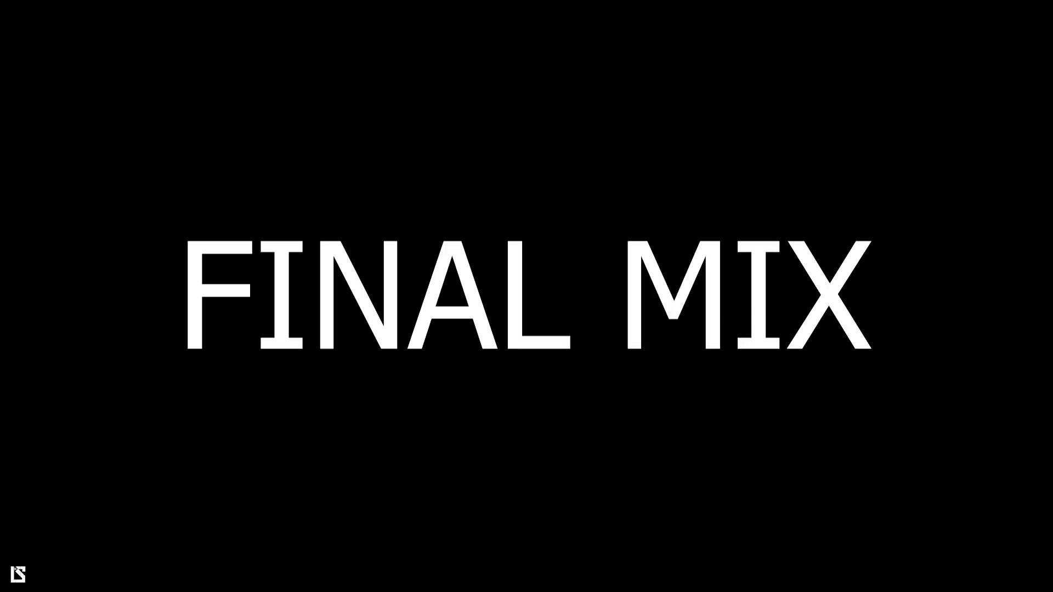